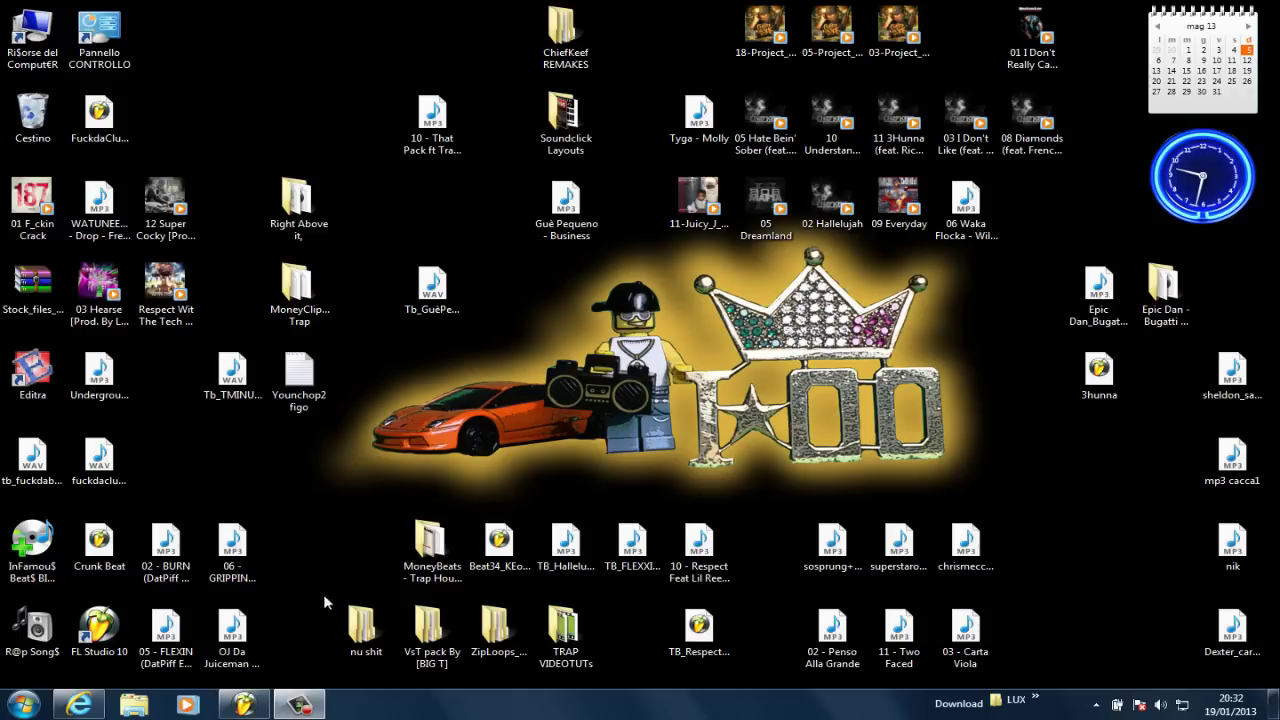
Switch to FL Studio, move the mixer window clear, and inspect the Kick 1 and Snare mixer tracks.
{"action": "left_click", "coordinate": [243, 705]}
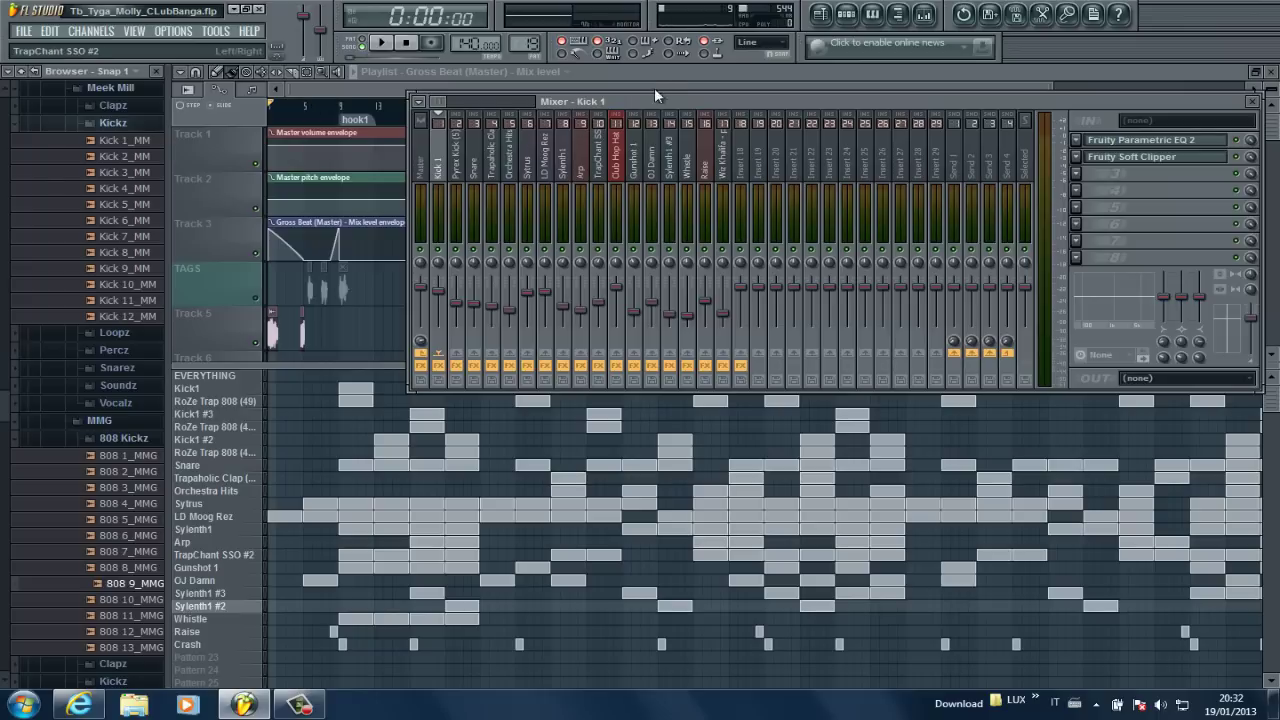
{"action": "left_click_drag", "start_coordinate": [651, 106], "coordinate": [628, 98]}
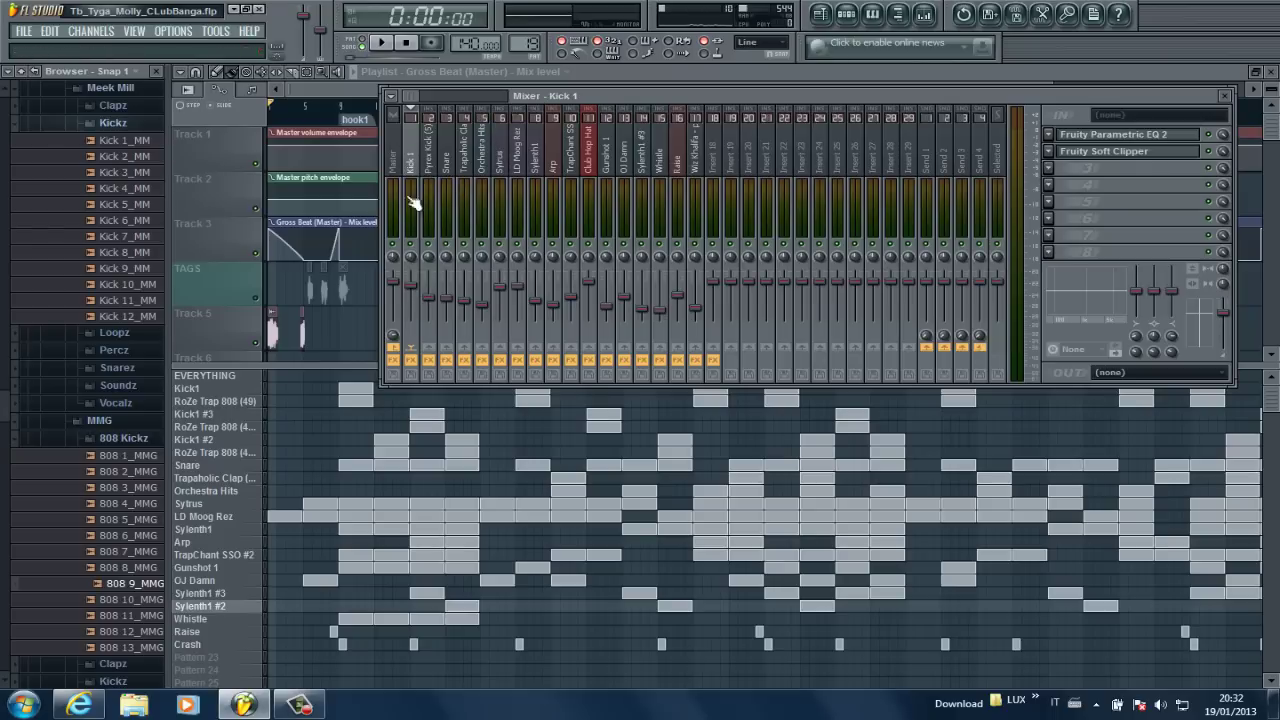
{"action": "left_click", "coordinate": [436, 162]}
{"action": "left_click", "coordinate": [447, 160]}
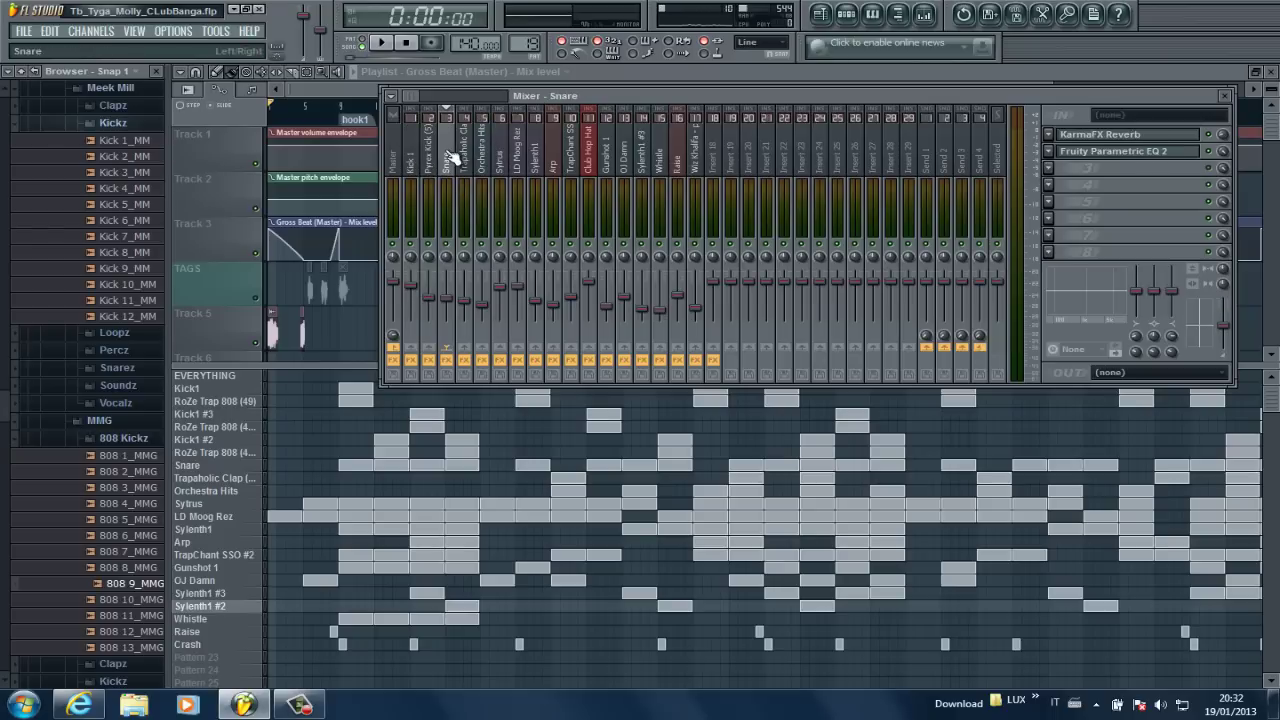
{"action": "left_click", "coordinate": [420, 160]}
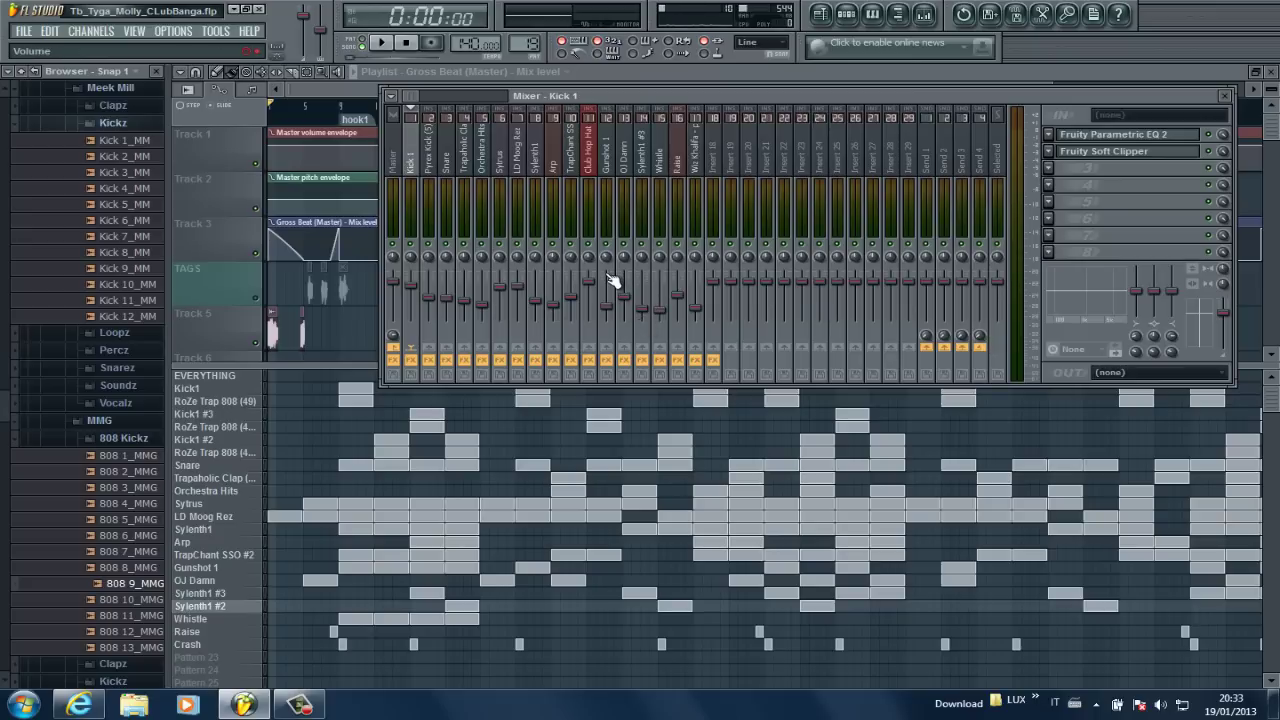
Play the song, set the LD Moog Rez mixer track's volume to 81% (-4.4 dB), and stop playback.
{"action": "key", "text": "space"}
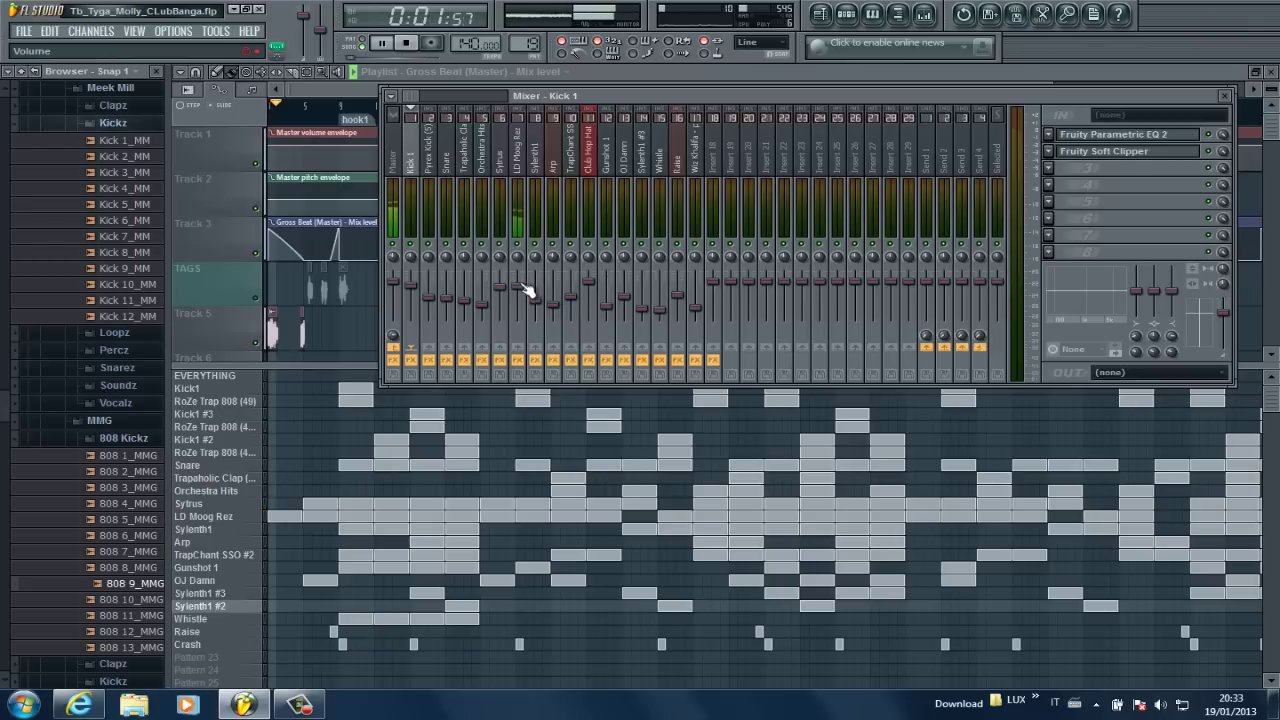
{"action": "left_click", "coordinate": [522, 165]}
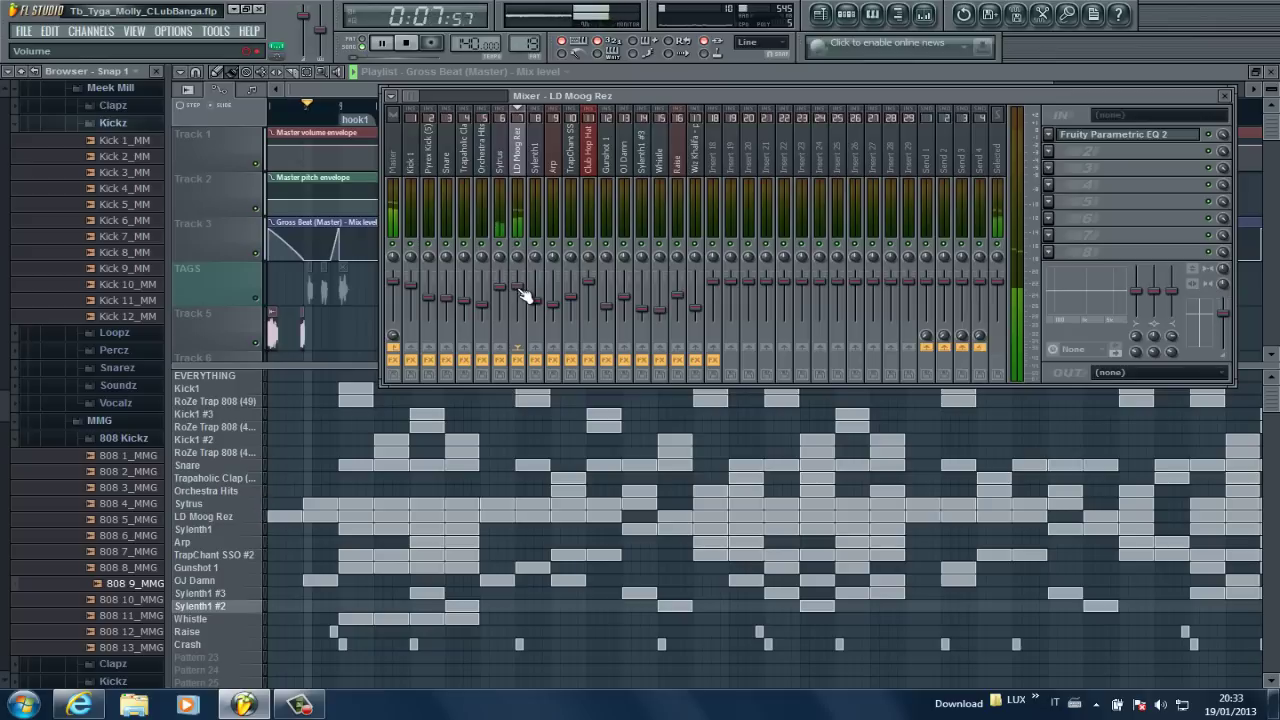
{"action": "left_click_drag", "start_coordinate": [522, 300], "coordinate": [540, 302]}
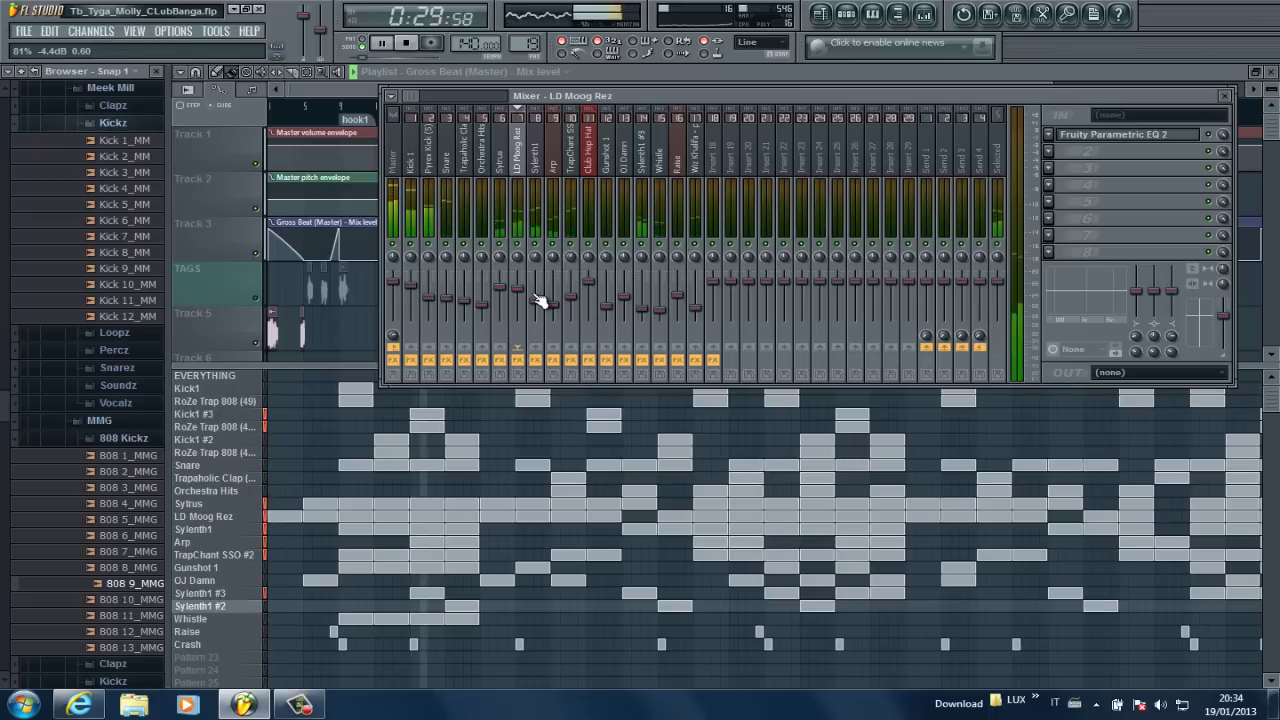
{"action": "key", "text": "space"}
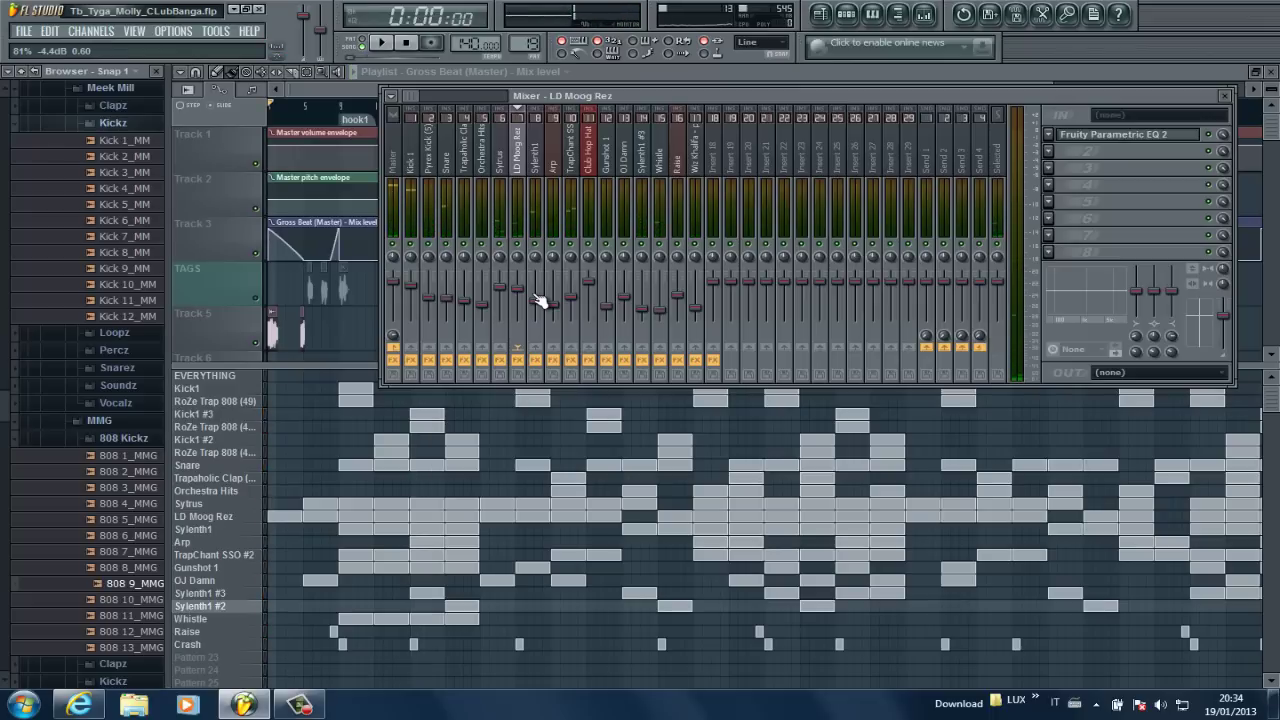
Start a wave file export of the song, clear the suggested file name, and browse to the Desktop folder.
{"action": "left_click", "coordinate": [33, 31]}
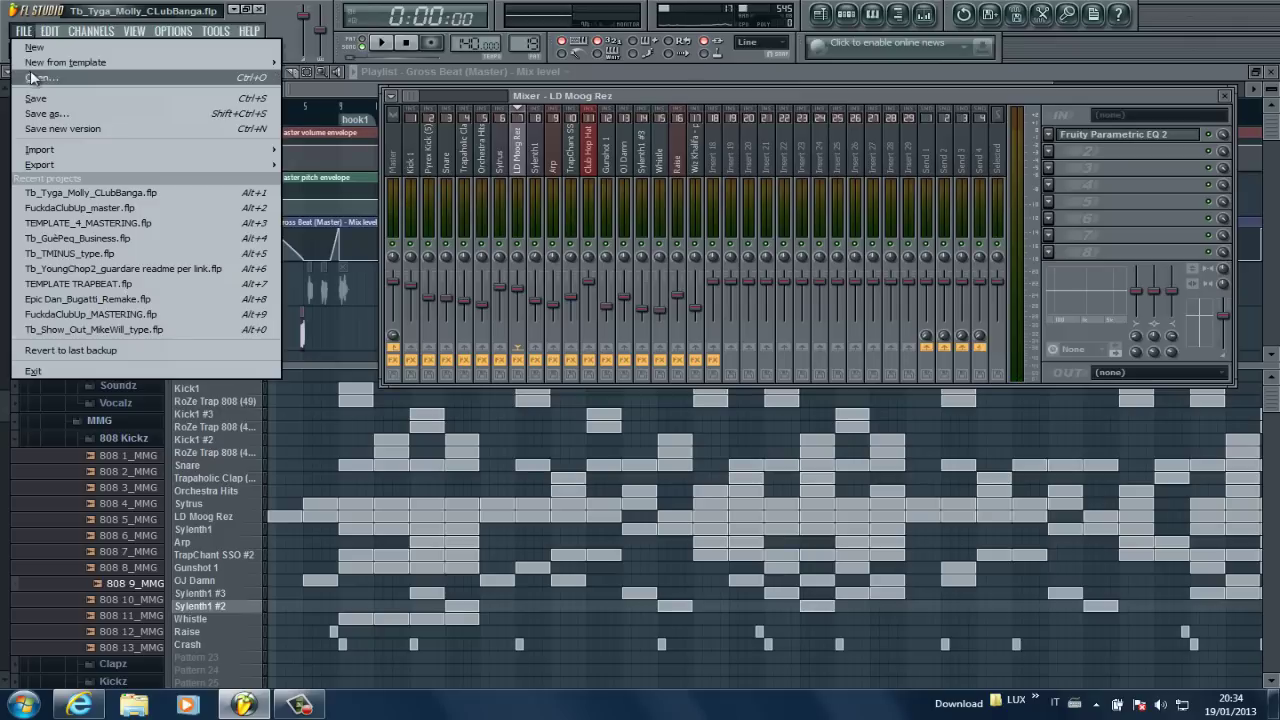
{"action": "mouse_move", "coordinate": [103, 164]}
{"action": "left_click", "coordinate": [357, 182]}
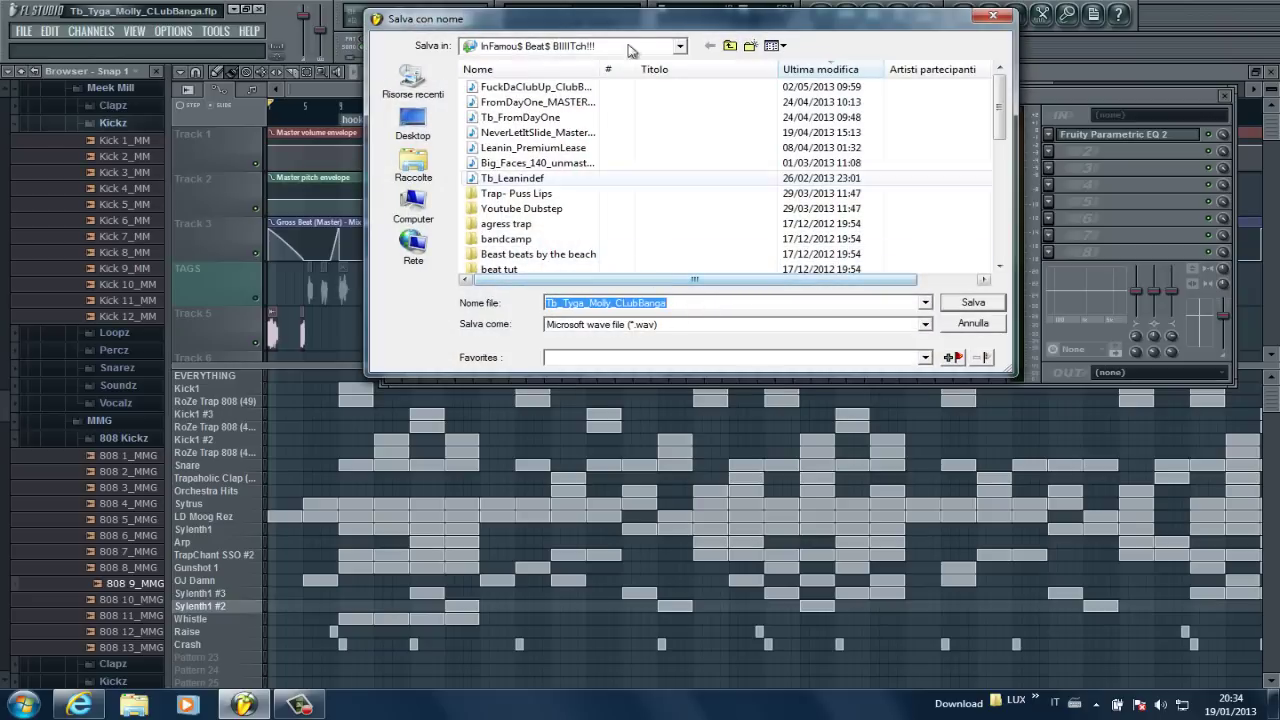
{"action": "key", "text": "BackSpace"}
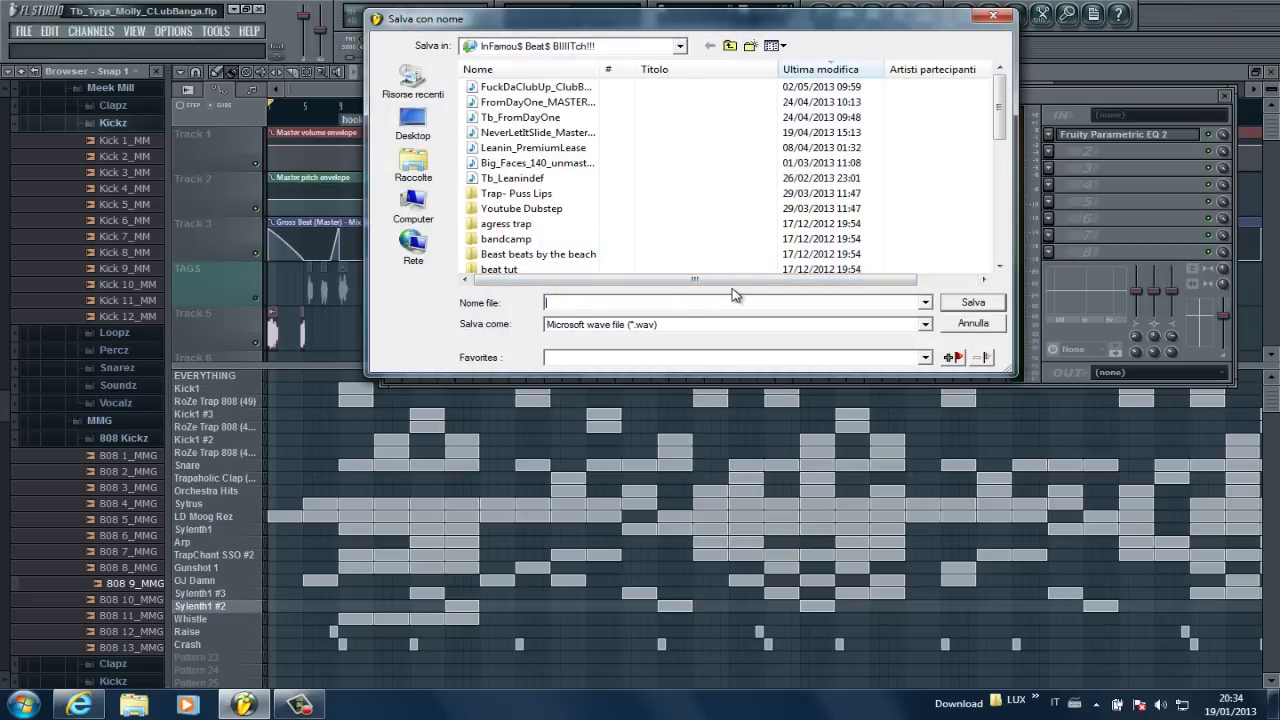
{"action": "left_click", "coordinate": [730, 46]}
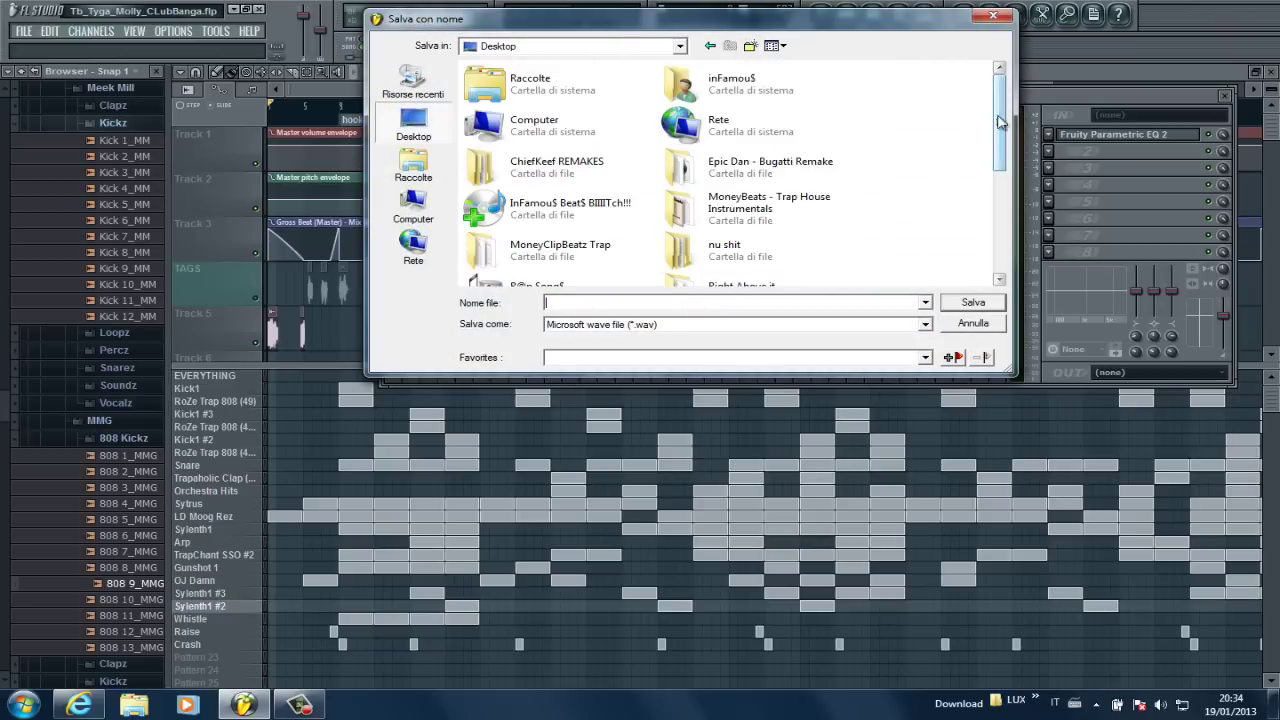
{"action": "scroll", "coordinate": [1006, 120], "scroll_direction": "down", "scroll_amount": 5}
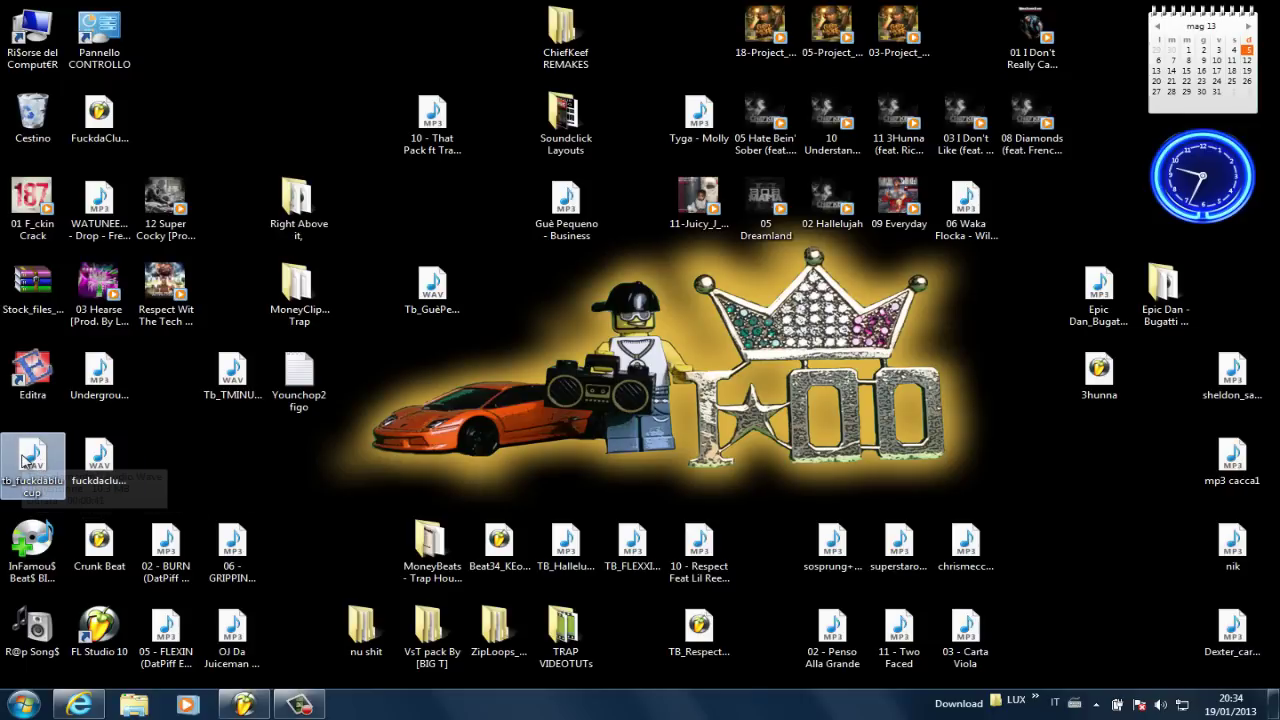
Bring the tb_fuckdablucup wave into the FuckdaClubUp_master playlist and load Maximus in the Master track's second effect slot.
{"action": "left_click_drag", "start_coordinate": [25, 460], "coordinate": [203, 138]}
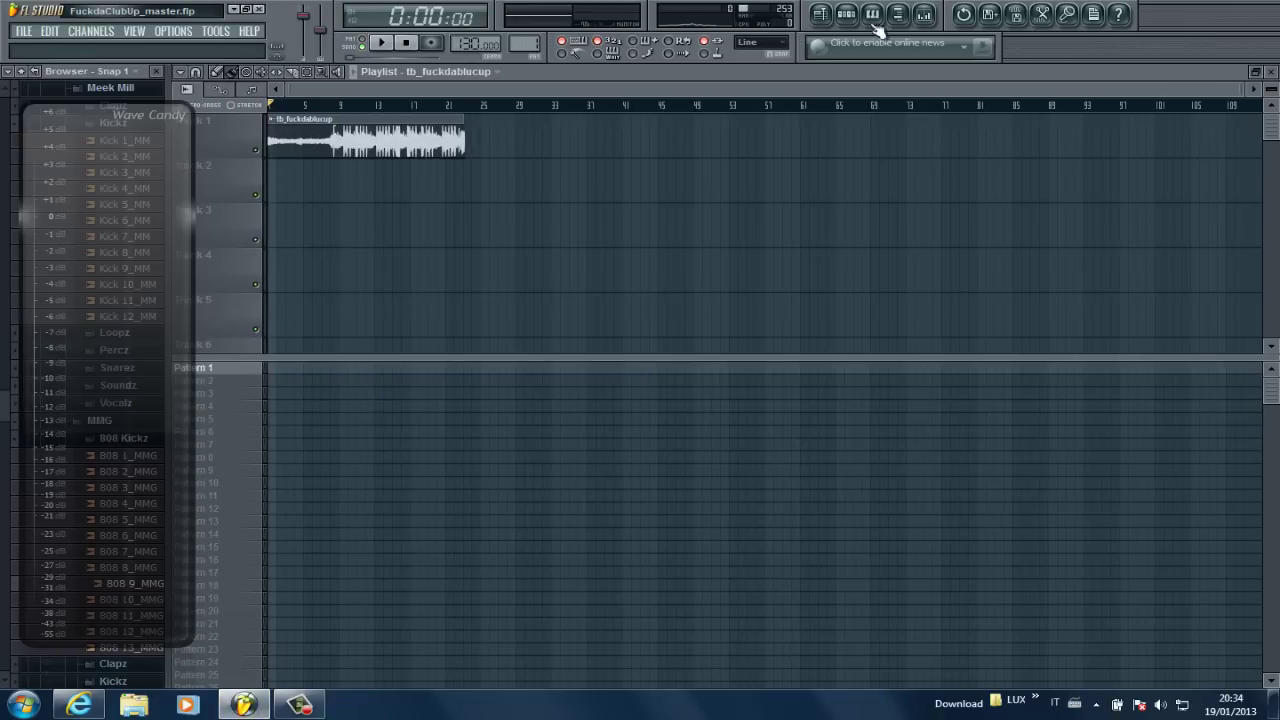
{"action": "left_click", "coordinate": [924, 14]}
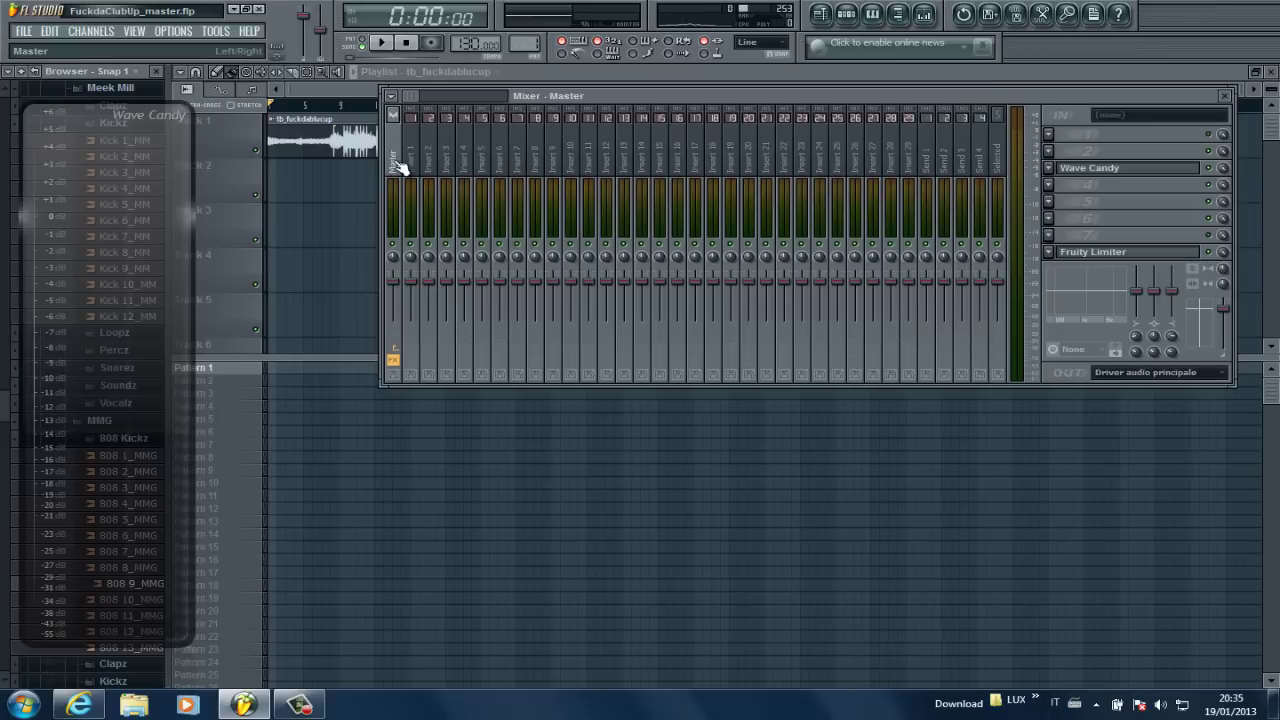
{"action": "left_click", "coordinate": [1049, 151]}
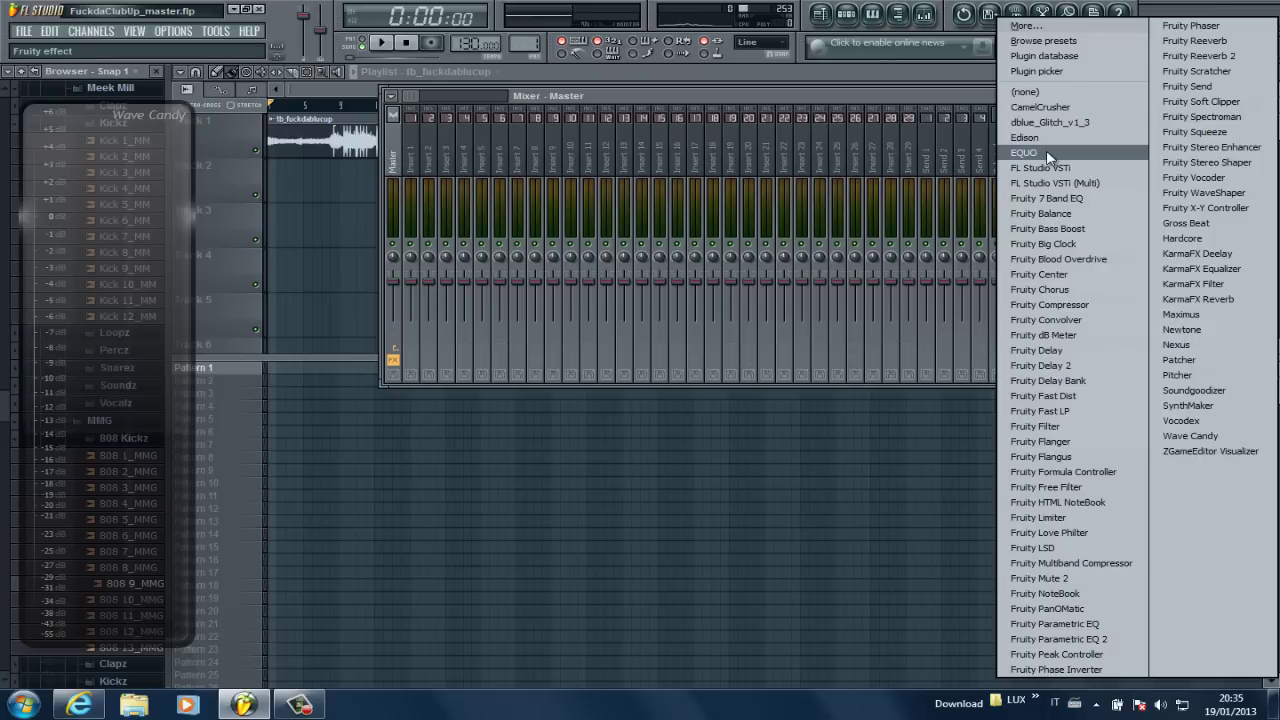
{"action": "left_click", "coordinate": [1215, 318]}
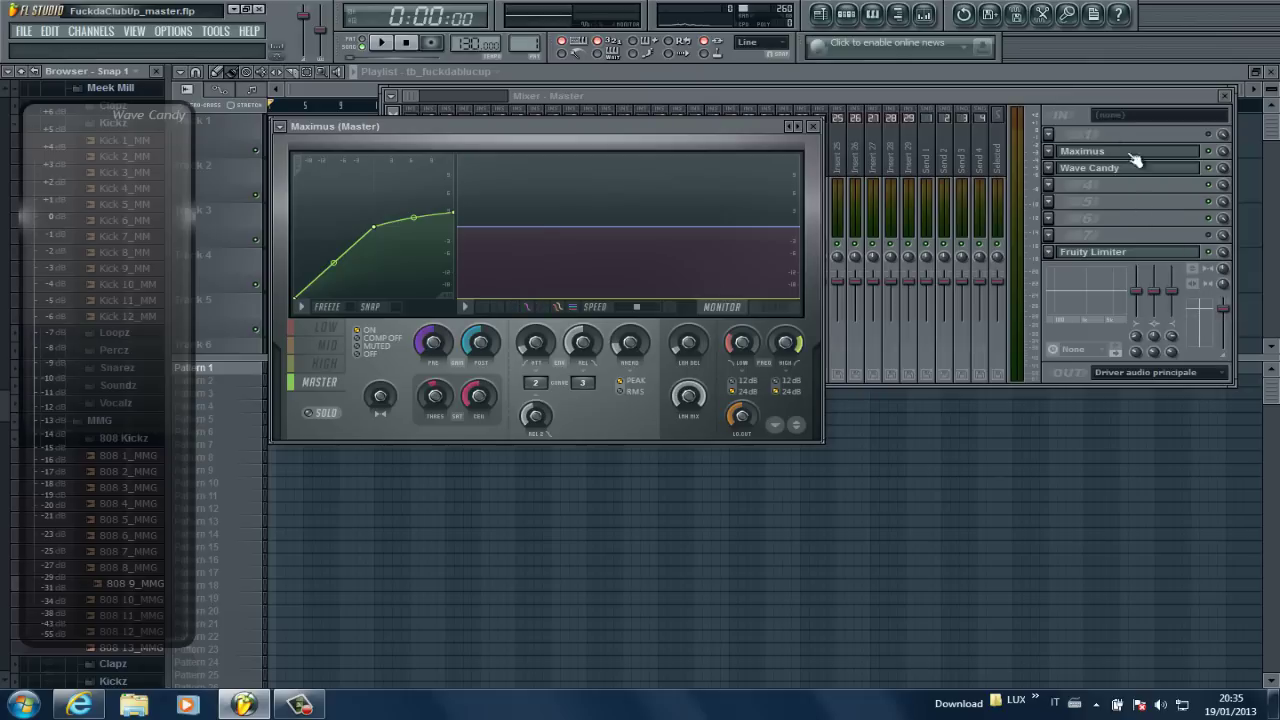
Load the Default preset in Maximus, move its window clear of the mixer's effect slots, and close the mixer.
{"action": "left_click", "coordinate": [281, 127]}
{"action": "left_click", "coordinate": [762, 123]}
{"action": "left_click", "coordinate": [281, 127]}
{"action": "mouse_move", "coordinate": [340, 172]}
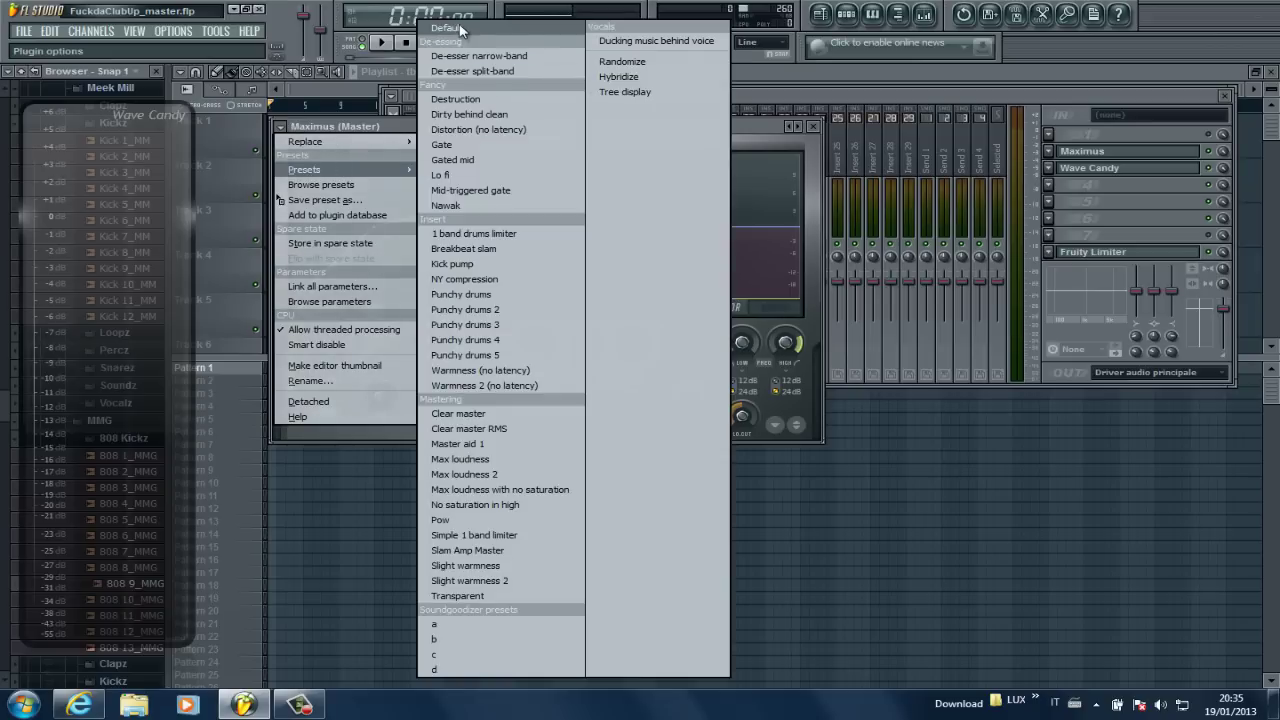
{"action": "left_click", "coordinate": [450, 27]}
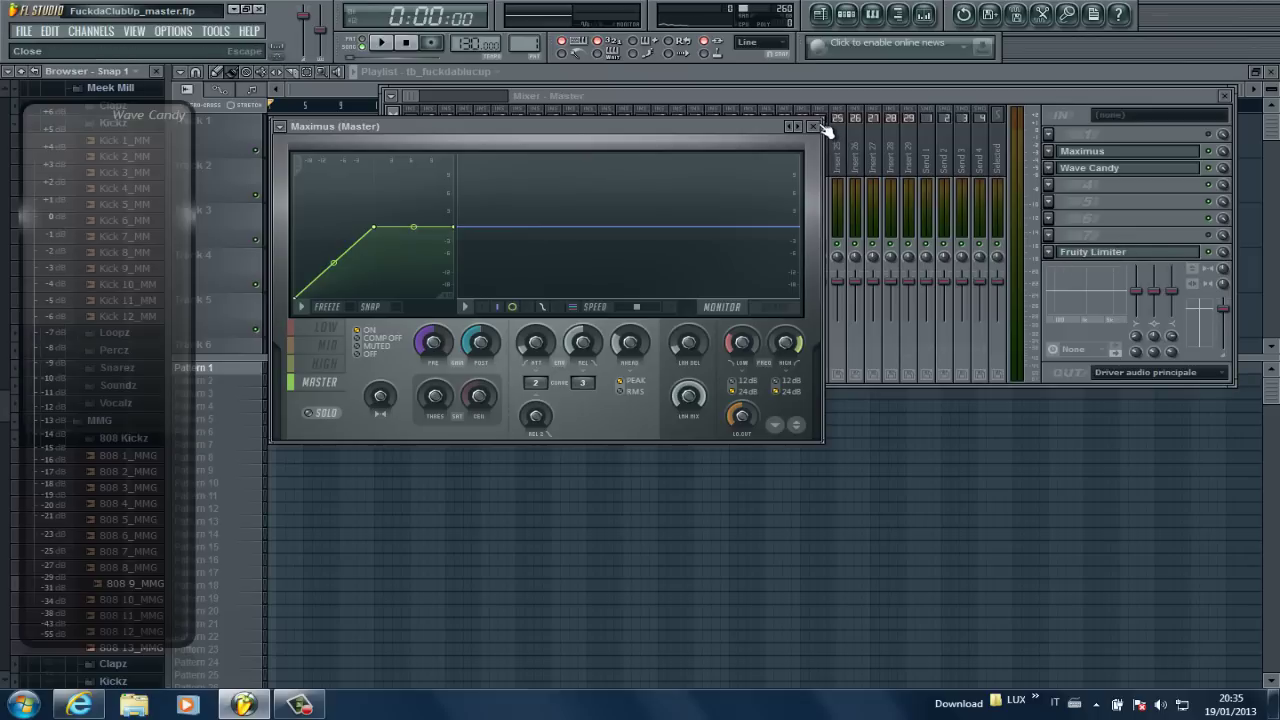
{"action": "left_click_drag", "start_coordinate": [645, 123], "coordinate": [768, 208]}
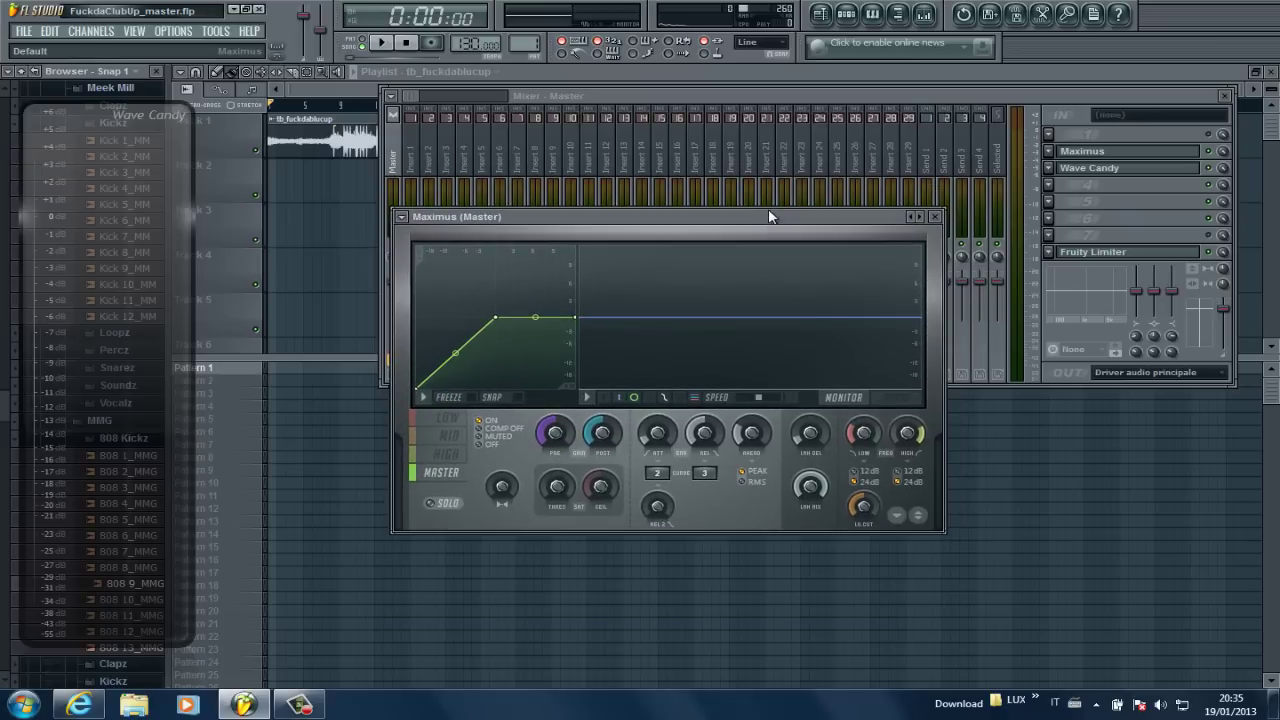
{"action": "left_click", "coordinate": [1227, 96]}
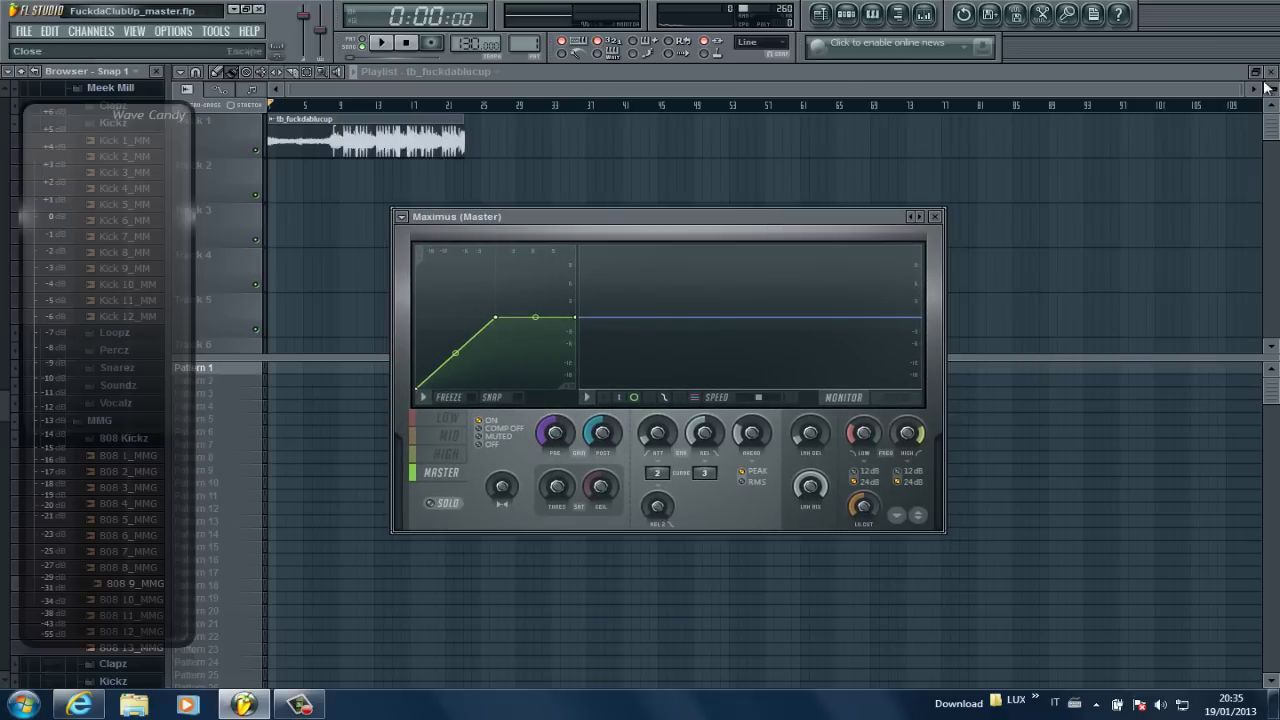
Examine the tb_fuckdablucup waveform with the playlist's clip area enlarged and the playback position set at bar 8.
{"action": "left_click_drag", "start_coordinate": [1240, 89], "coordinate": [396, 43]}
{"action": "left_click_drag", "start_coordinate": [1270, 104], "coordinate": [108, 478]}
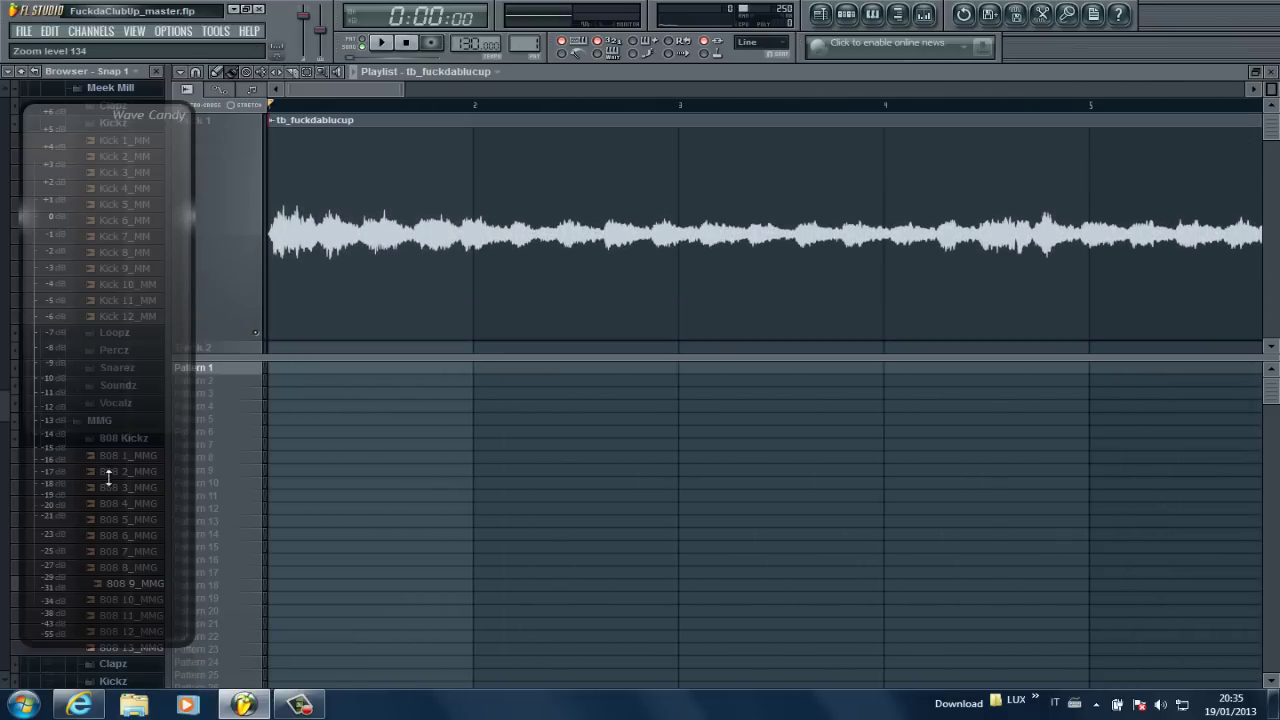
{"action": "double_click", "coordinate": [1014, 360]}
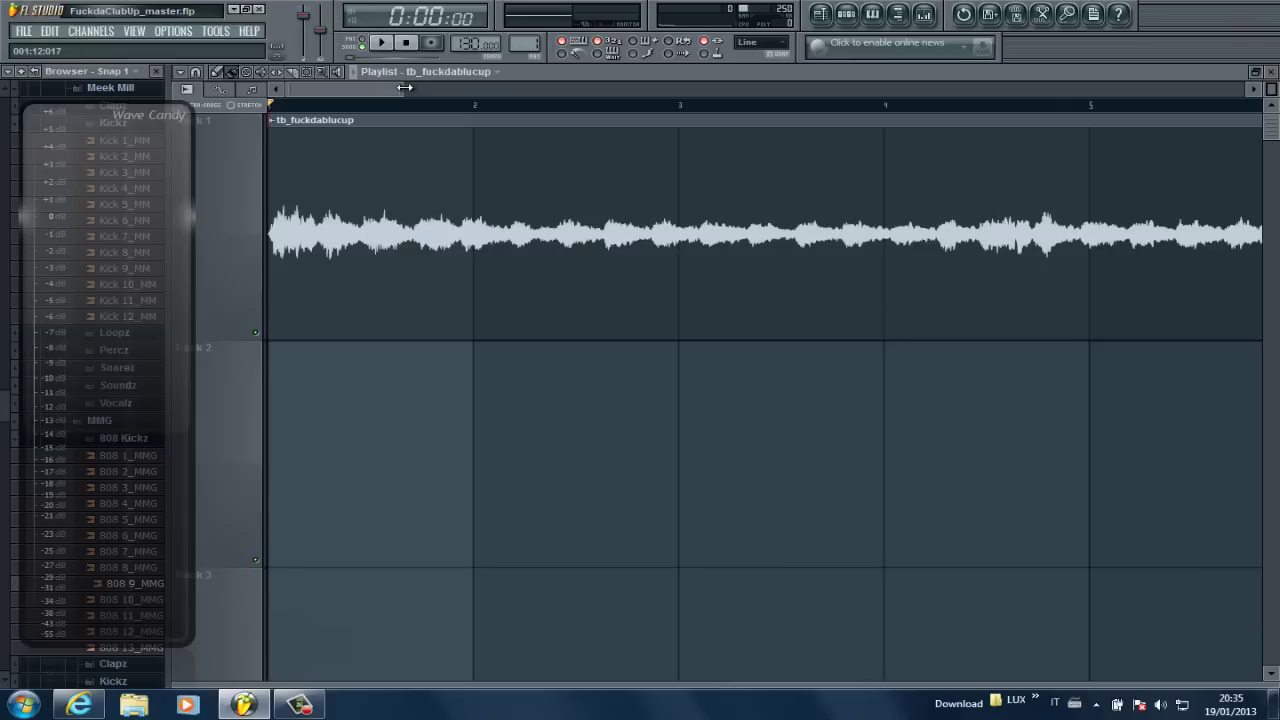
{"action": "mouse_move", "coordinate": [405, 88]}
{"action": "left_mouse_down"}
{"action": "mouse_move", "coordinate": [812, 86]}
{"action": "mouse_move", "coordinate": [602, 95]}
{"action": "mouse_move", "coordinate": [686, 92]}
{"action": "left_mouse_up"}
{"action": "left_click", "coordinate": [676, 104]}
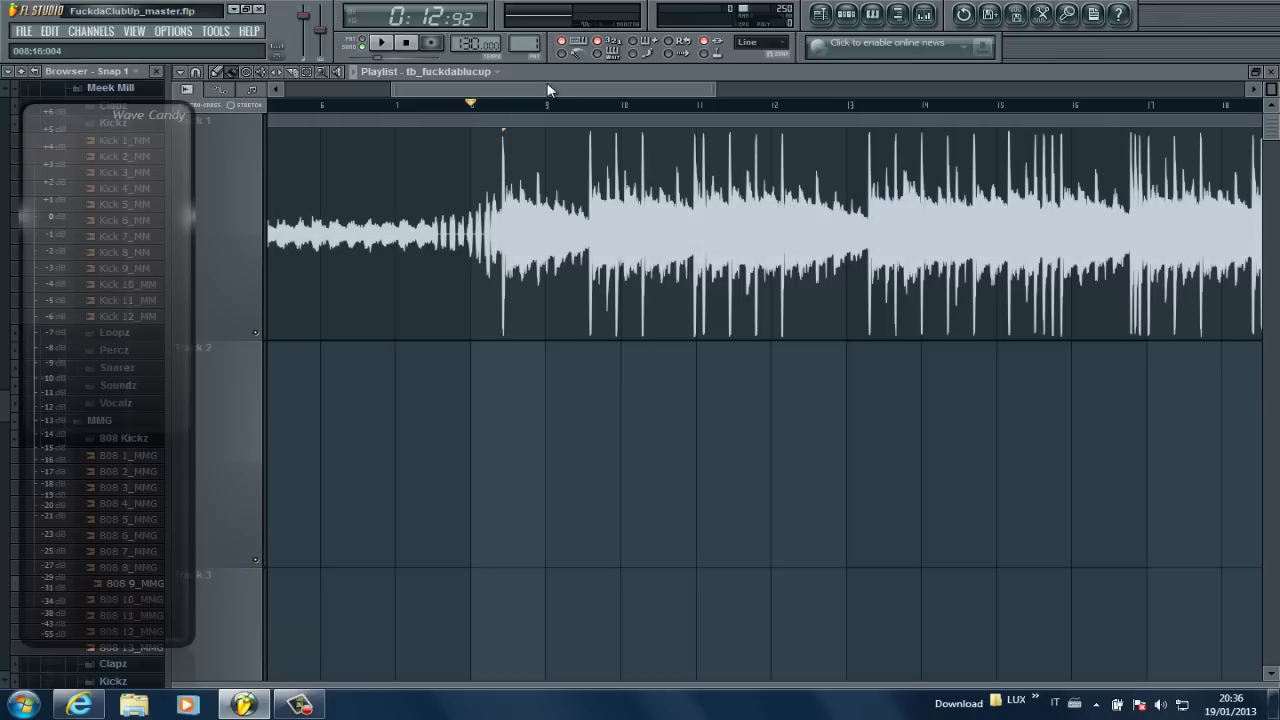
{"action": "left_click_drag", "start_coordinate": [547, 90], "coordinate": [473, 91]}
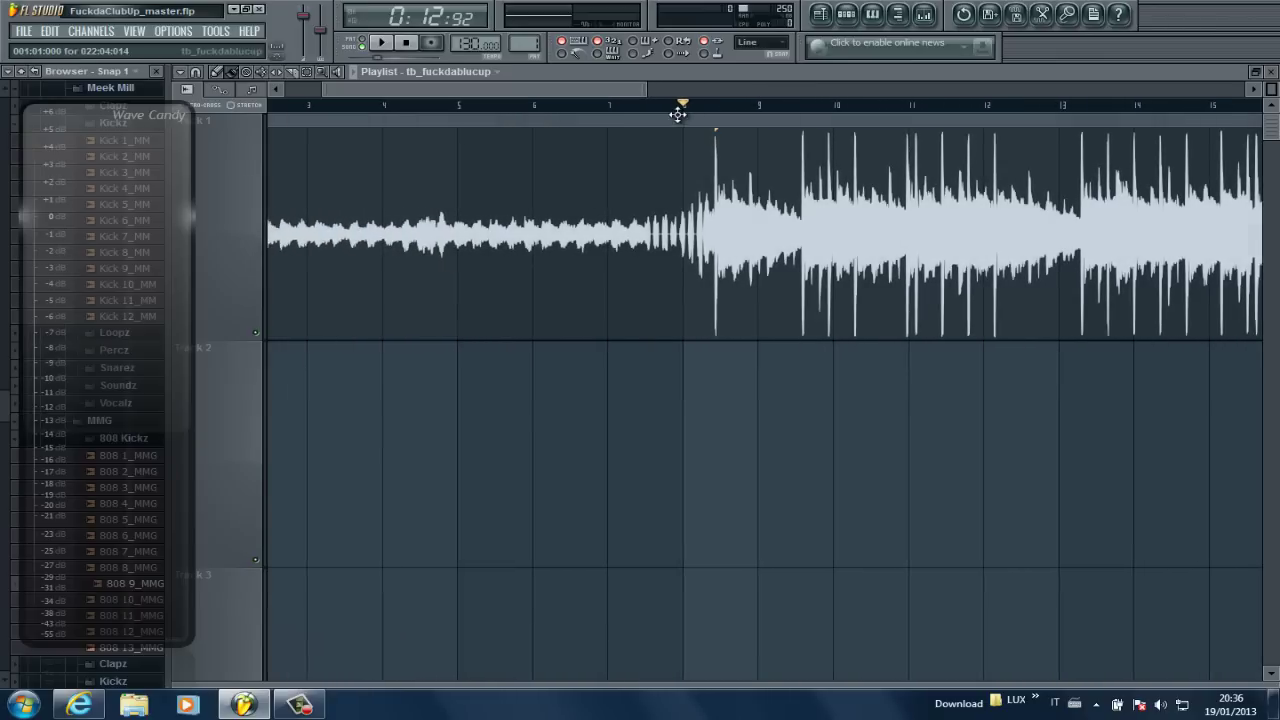
{"action": "scroll", "coordinate": [690, 104], "scroll_direction": "down", "scroll_amount": 4}
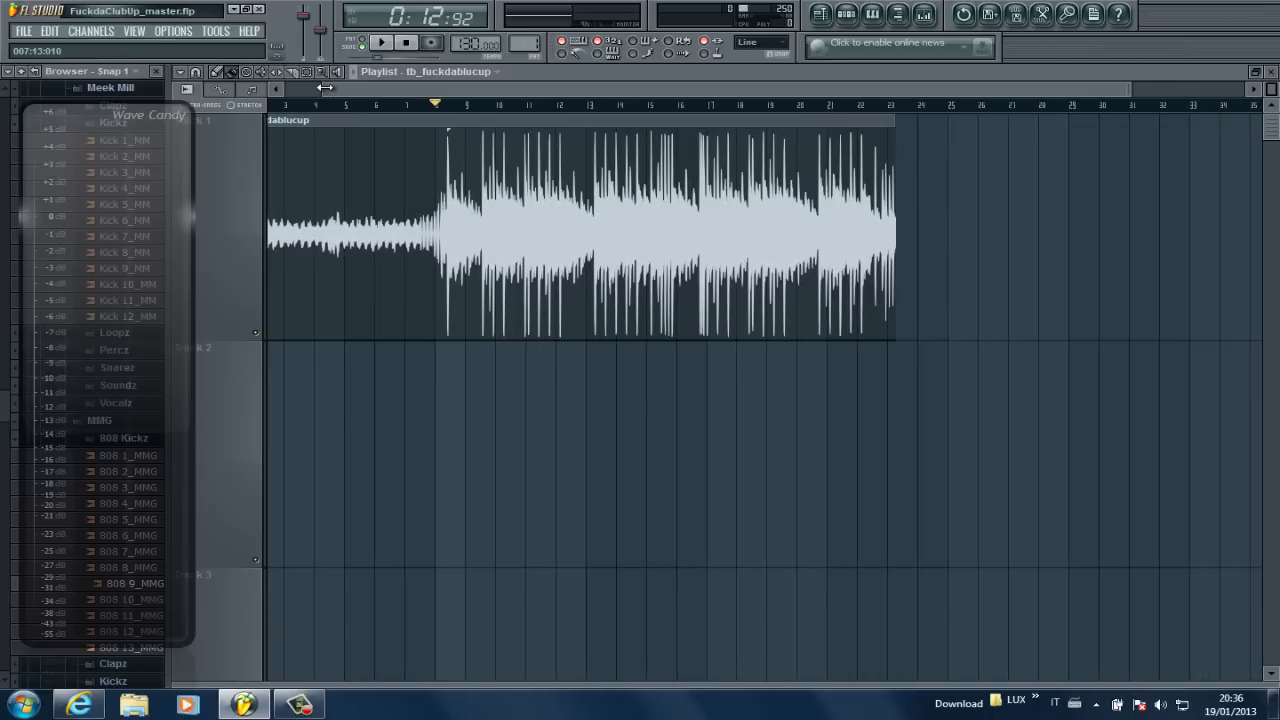
{"action": "left_click_drag", "start_coordinate": [325, 88], "coordinate": [284, 90]}
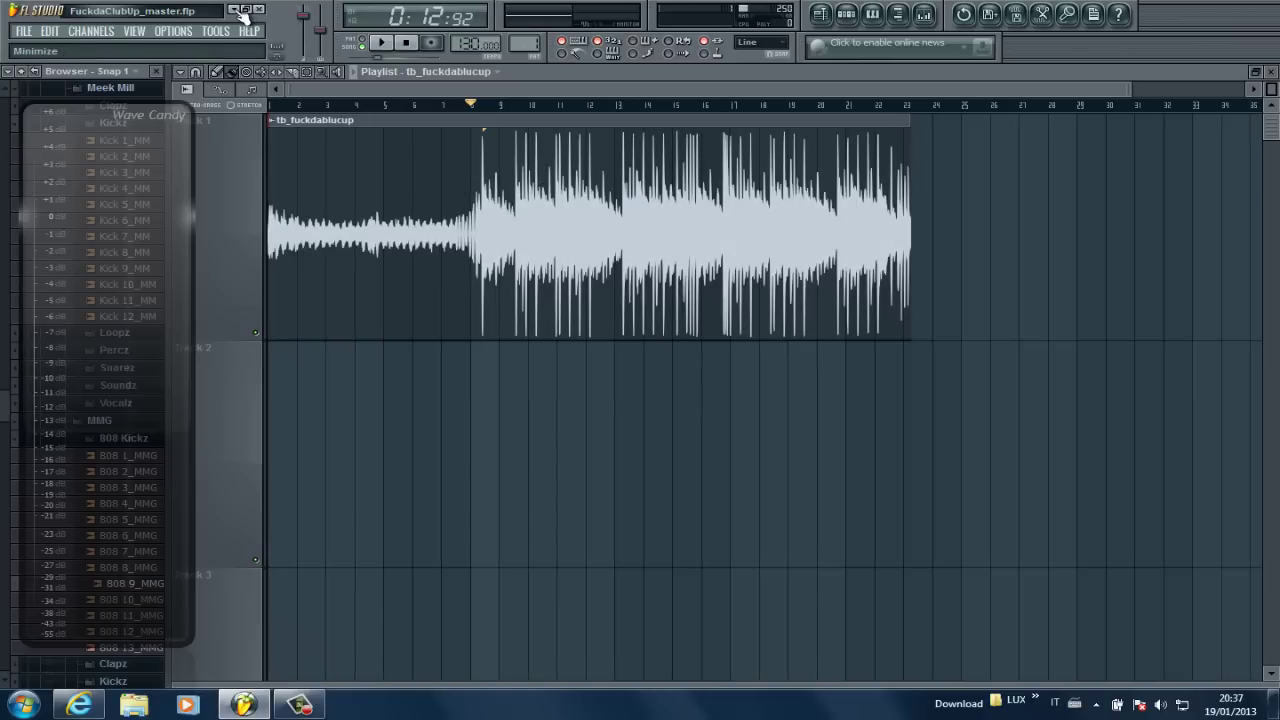
Import fuckdaclubup_mastered from the desktop onto Track 2 and align its start with the tb_fuckdablucup clip at bar 1.
{"action": "left_click", "coordinate": [234, 9]}
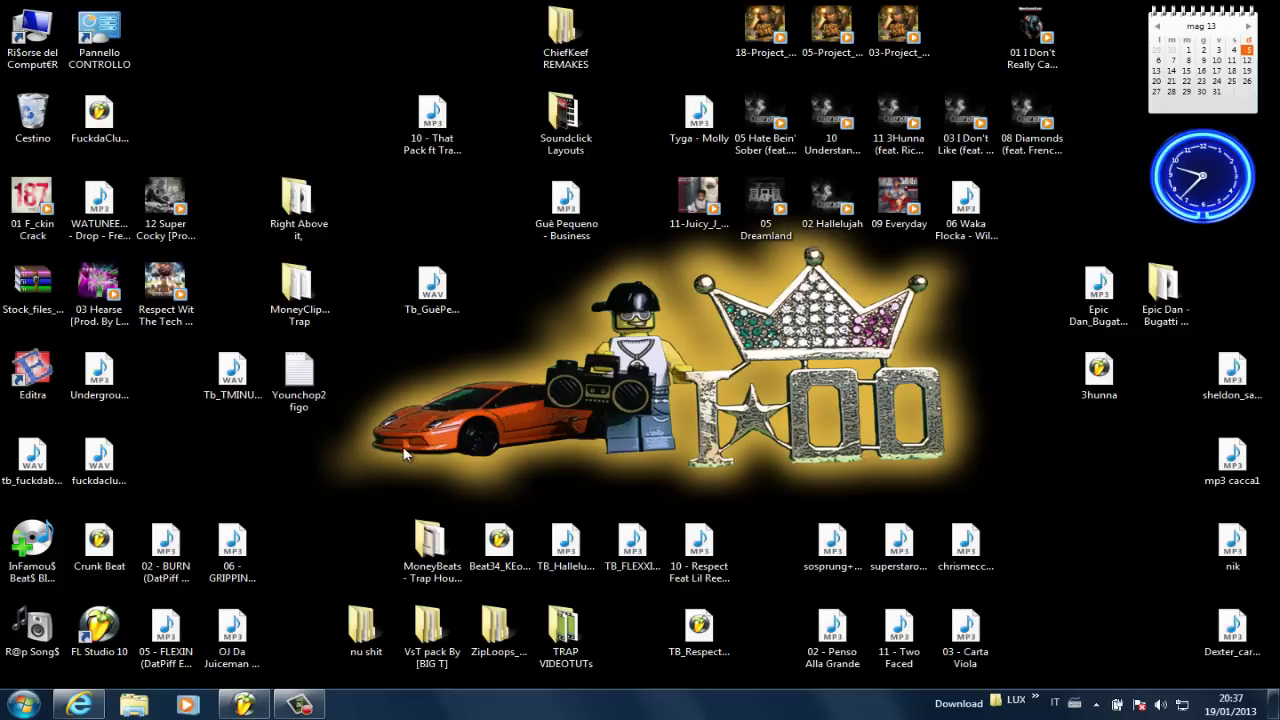
{"action": "left_click_drag", "start_coordinate": [99, 458], "coordinate": [300, 430]}
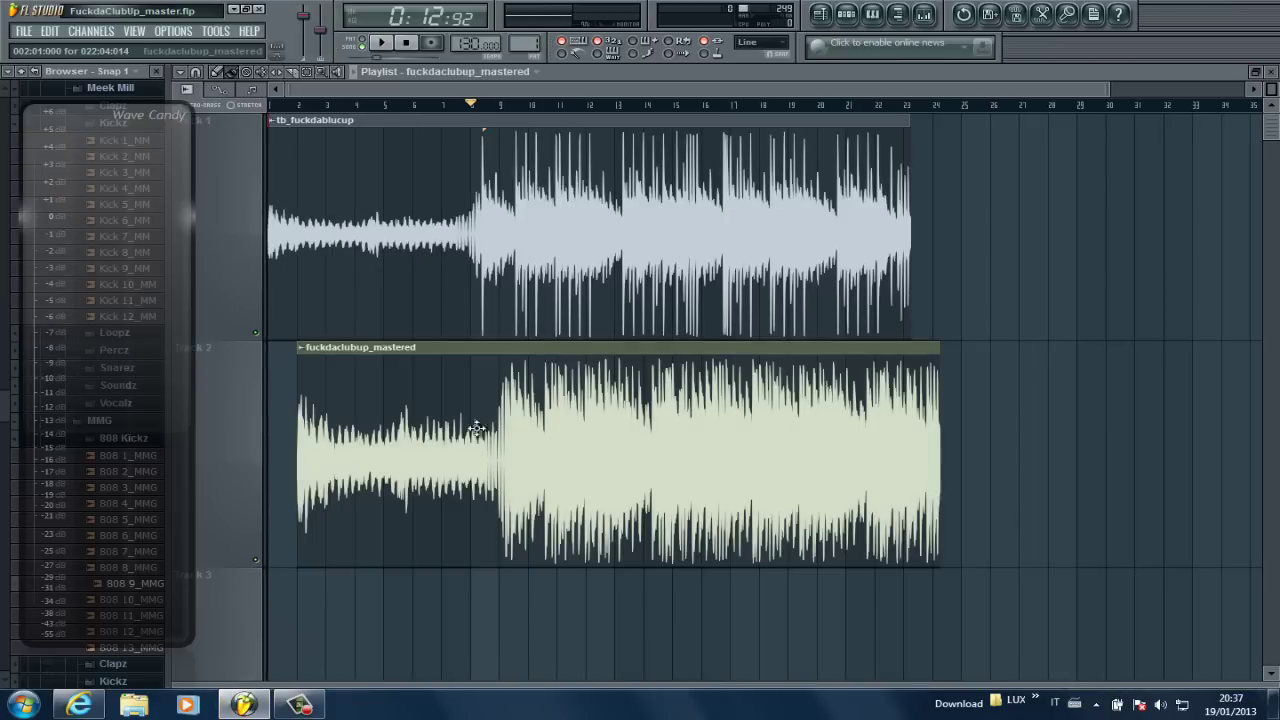
{"action": "left_click_drag", "start_coordinate": [476, 428], "coordinate": [517, 434]}
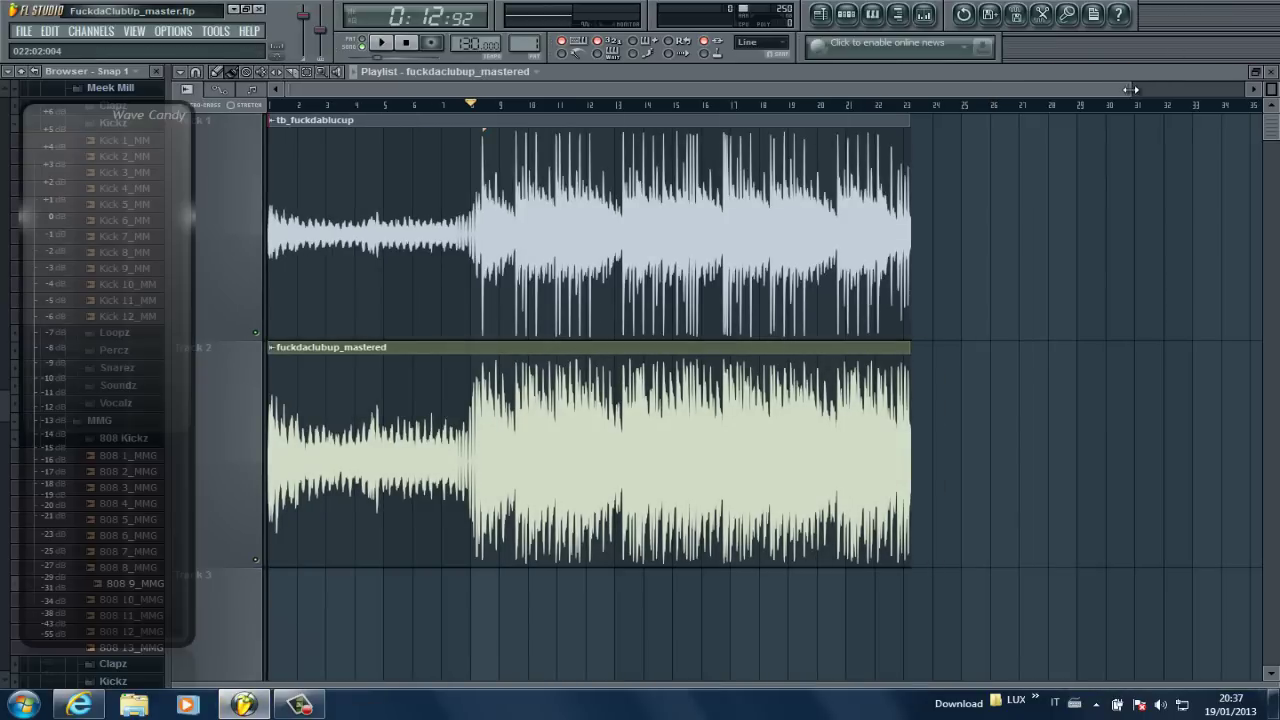
Compare the peaks of the tb_fuckdablucup and fuckdaclubup_mastered waveforms and stop playback.
{"action": "left_click_drag", "start_coordinate": [1130, 89], "coordinate": [677, 71]}
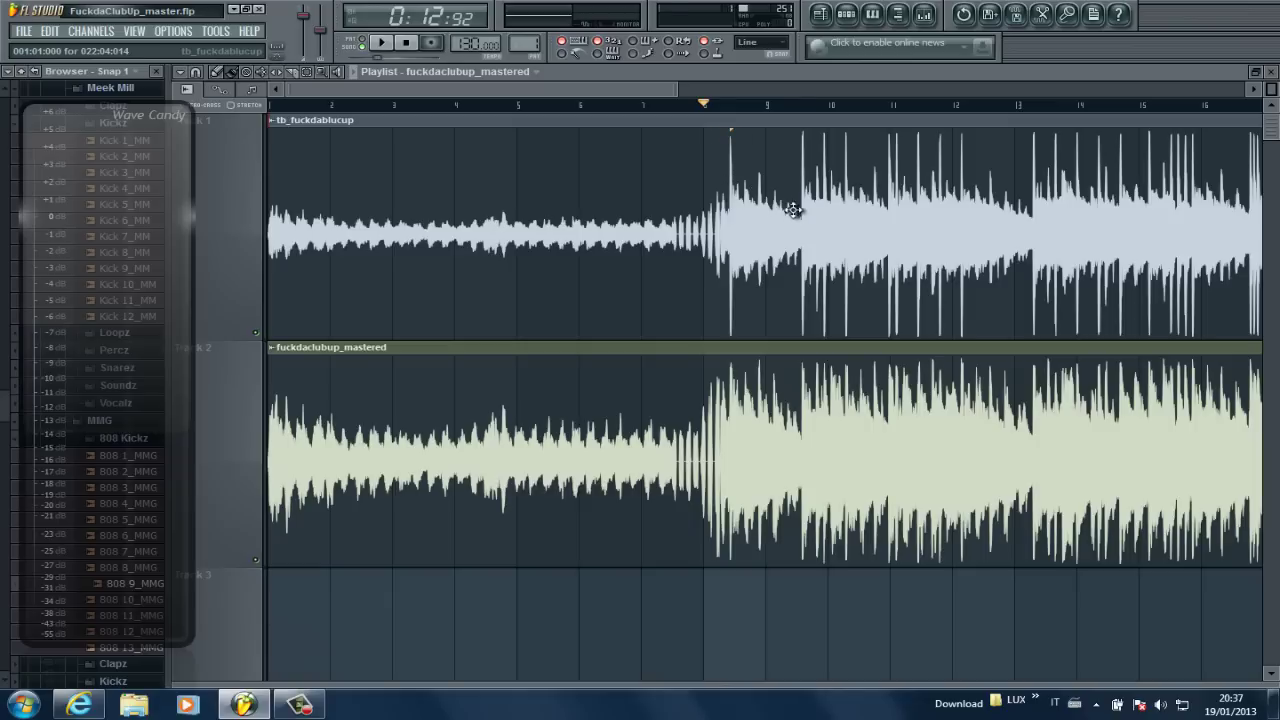
{"action": "scroll", "coordinate": [766, 340], "scroll_direction": "down", "scroll_amount": 1}
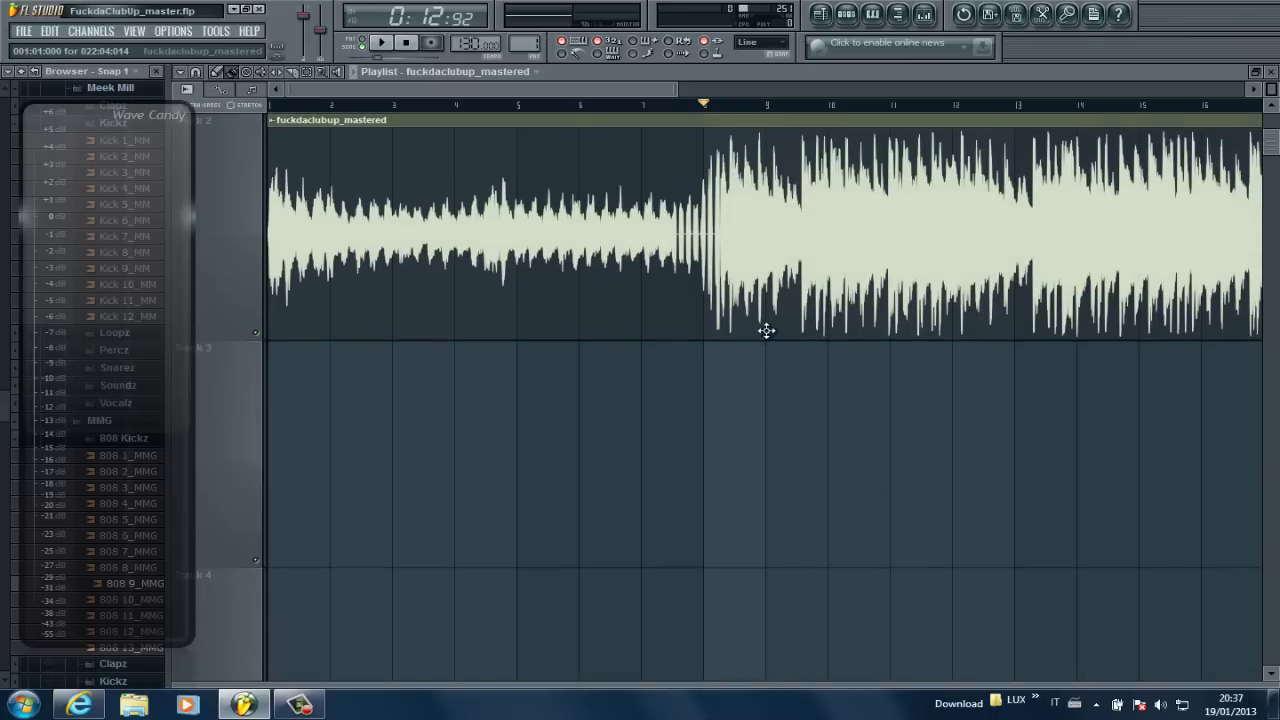
{"action": "scroll", "coordinate": [770, 345], "scroll_direction": "up", "scroll_amount": 1}
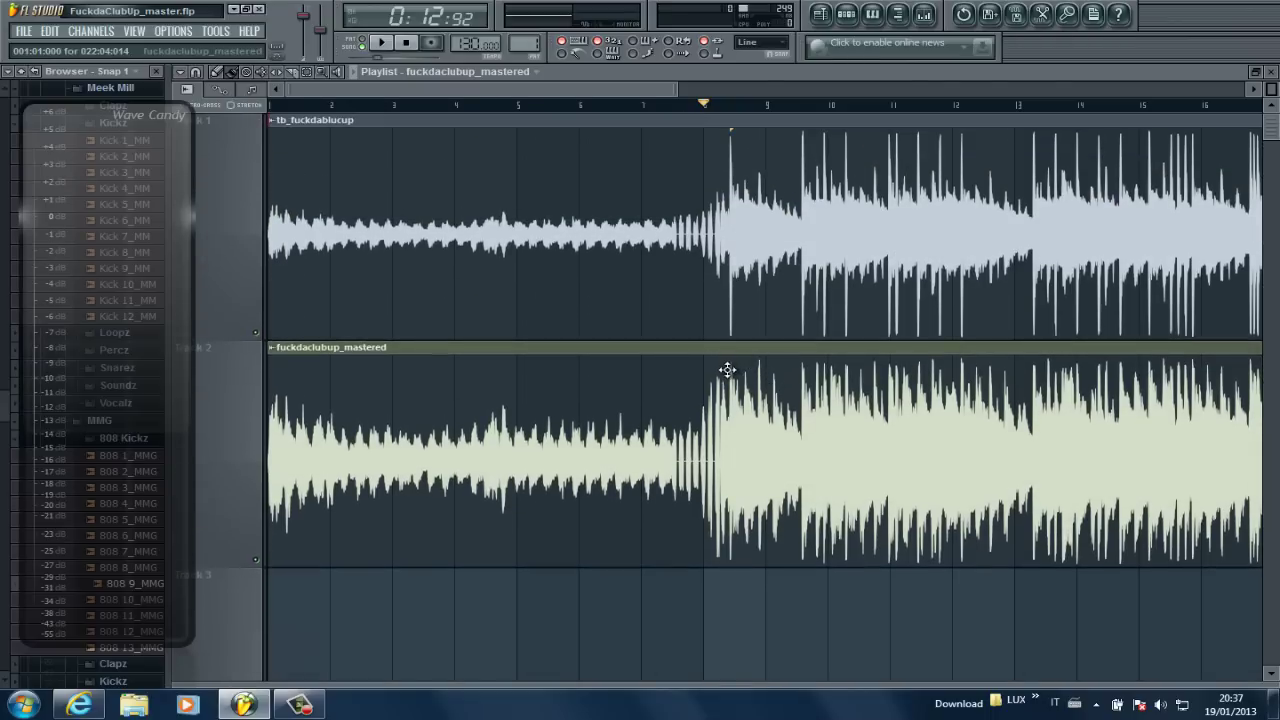
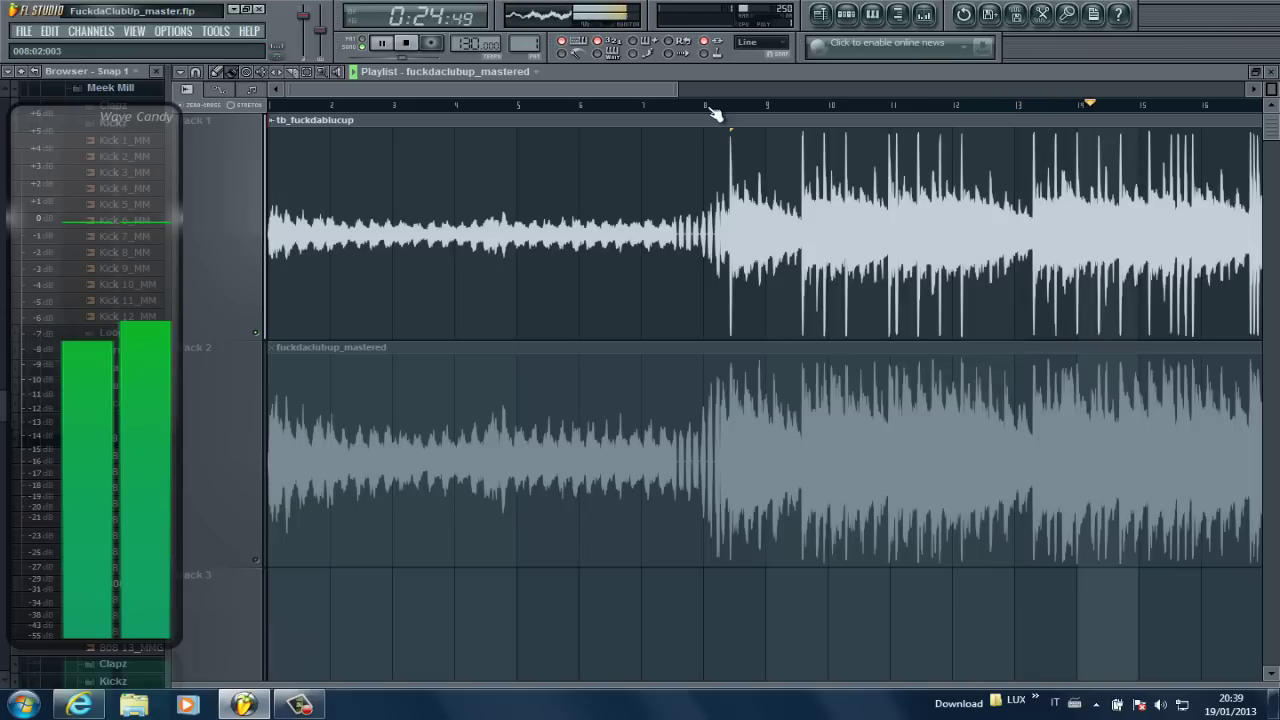
{"action": "key", "text": "space"}
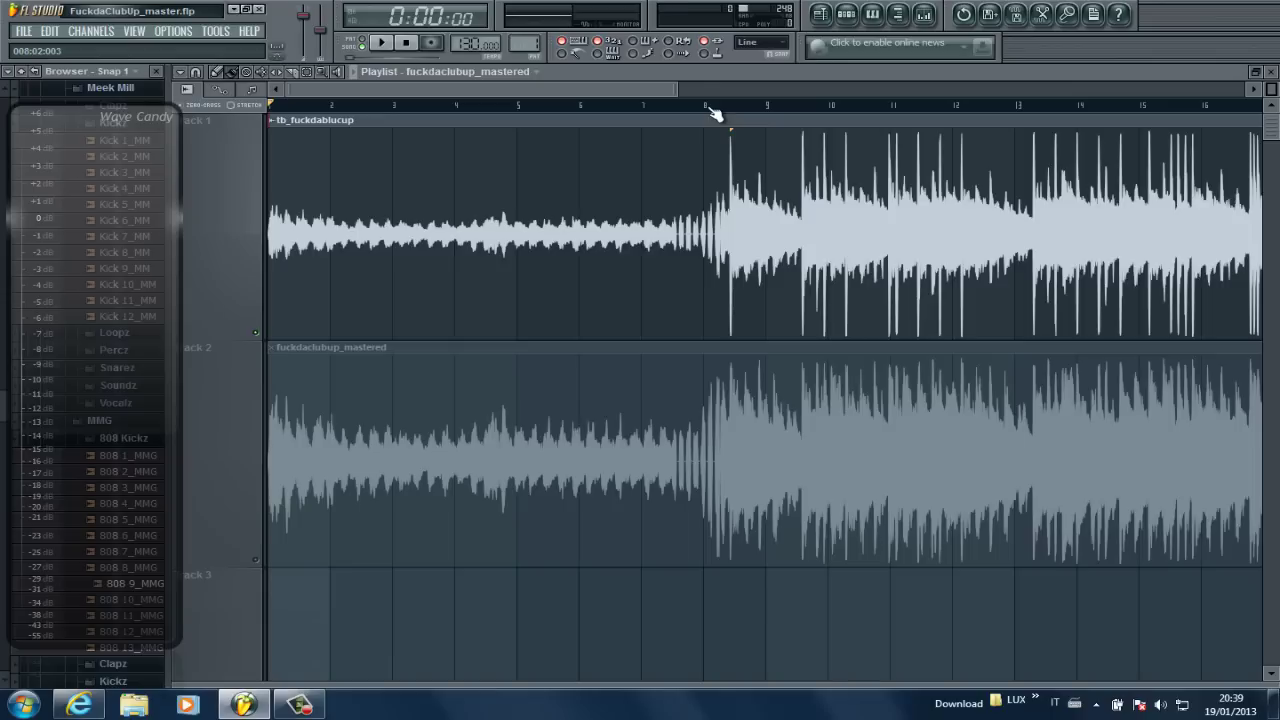
Mute Track 1, unmute Track 2, and play fuckdaclubup_mastered while examining its waveform up close against the unmastered clip.
{"action": "left_click", "coordinate": [256, 335]}
{"action": "left_click", "coordinate": [256, 562]}
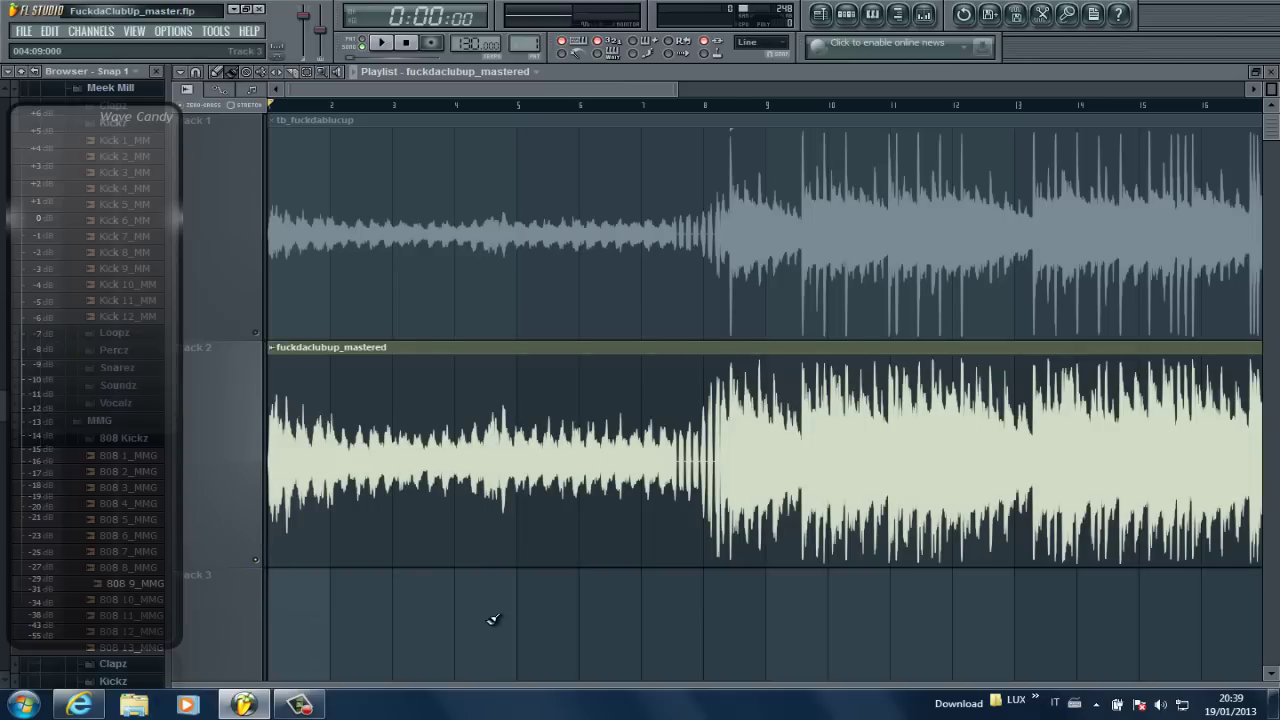
{"action": "key", "text": "space"}
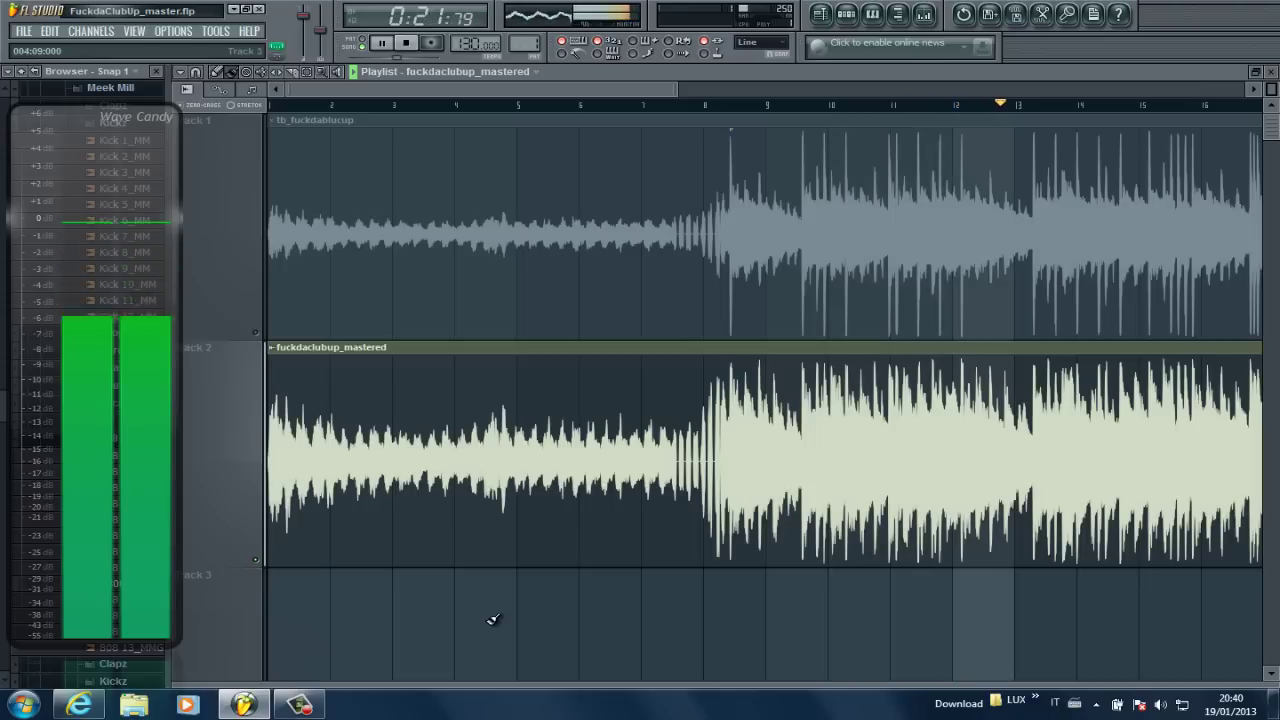
{"action": "left_click_drag", "start_coordinate": [677, 88], "coordinate": [606, 49]}
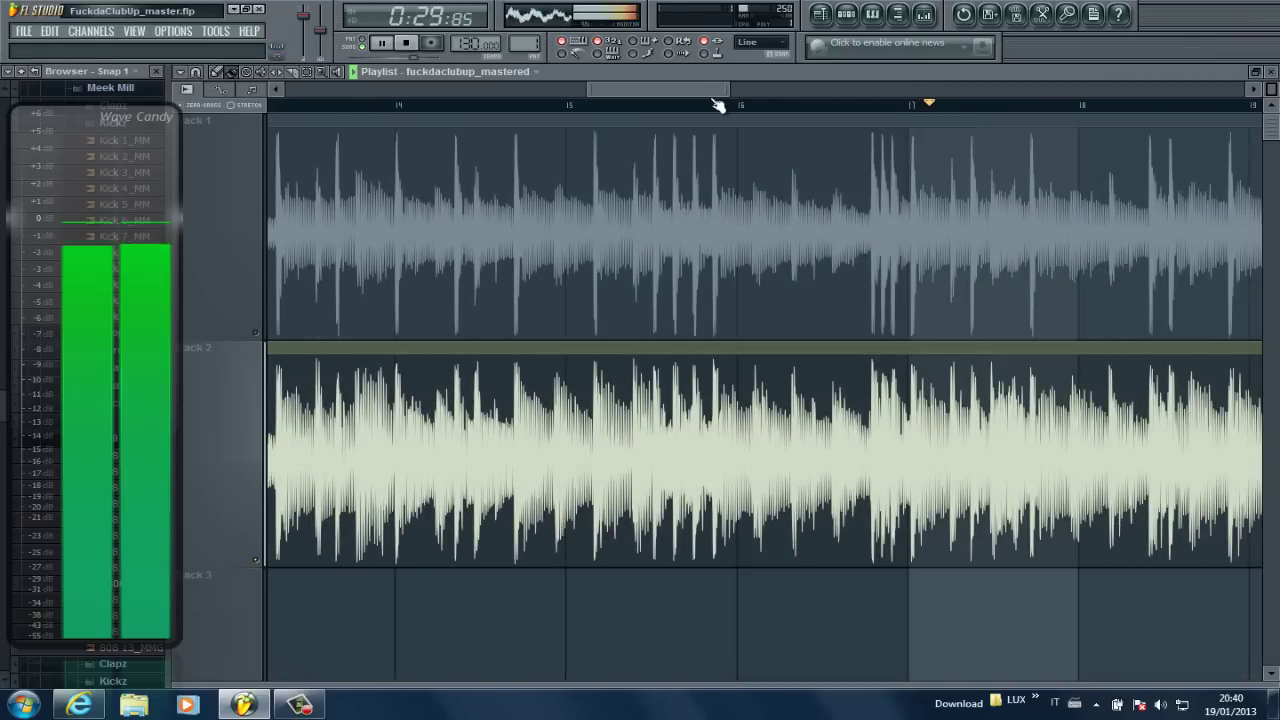
{"action": "left_click_drag", "start_coordinate": [711, 87], "coordinate": [771, 103]}
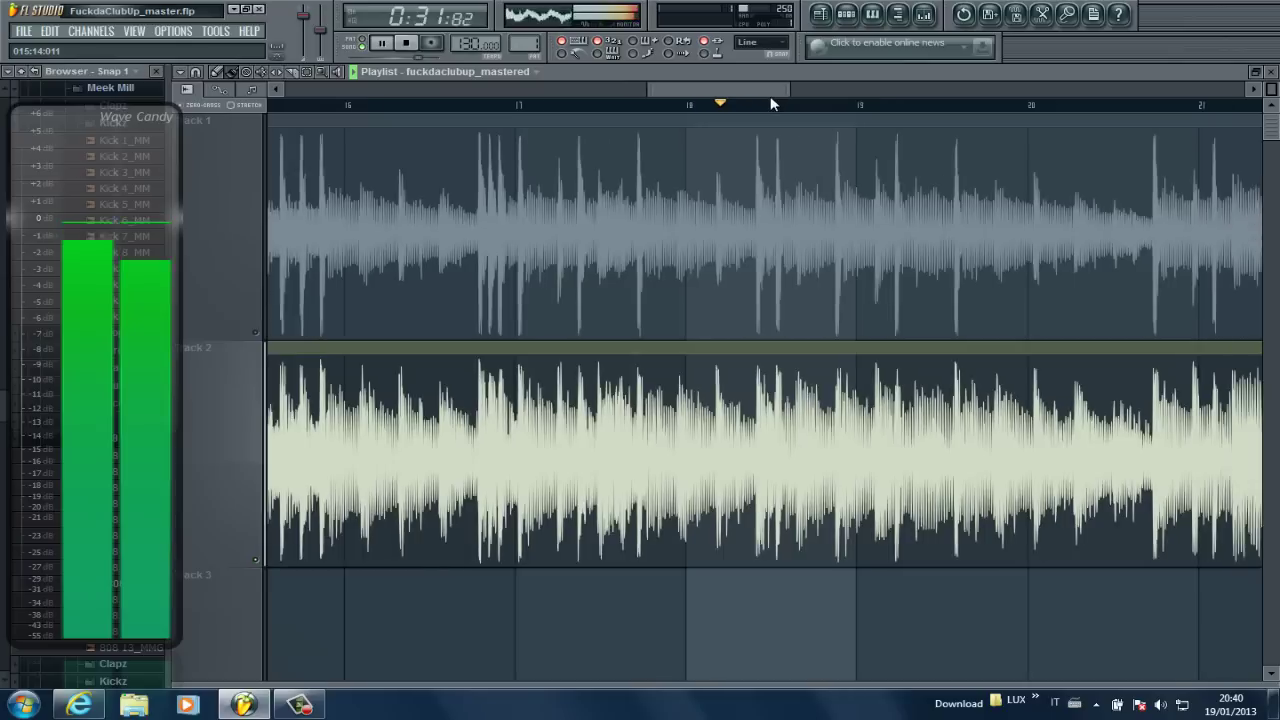
{"action": "key", "text": "space"}
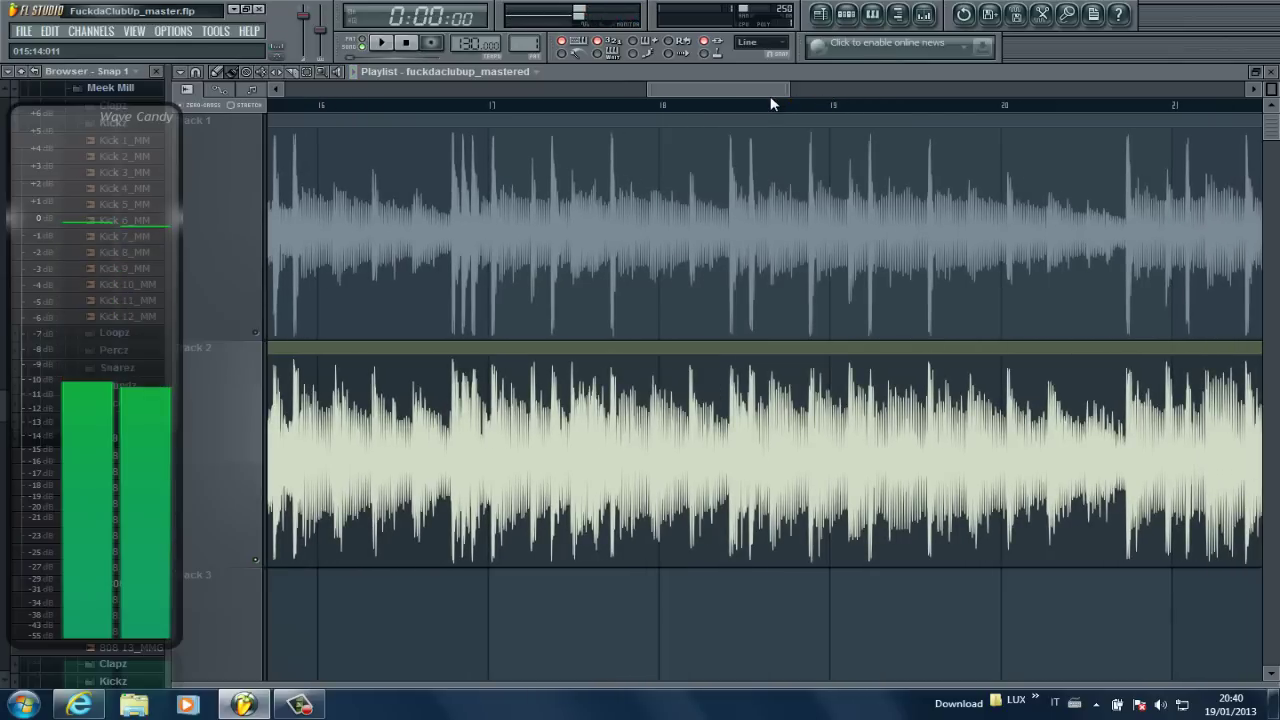
Unmute Track 1, mute Track 2, and delete the fuckdaclubup_mastered clip from the playlist.
{"action": "scroll", "coordinate": [688, 100], "scroll_direction": "down", "scroll_amount": 5}
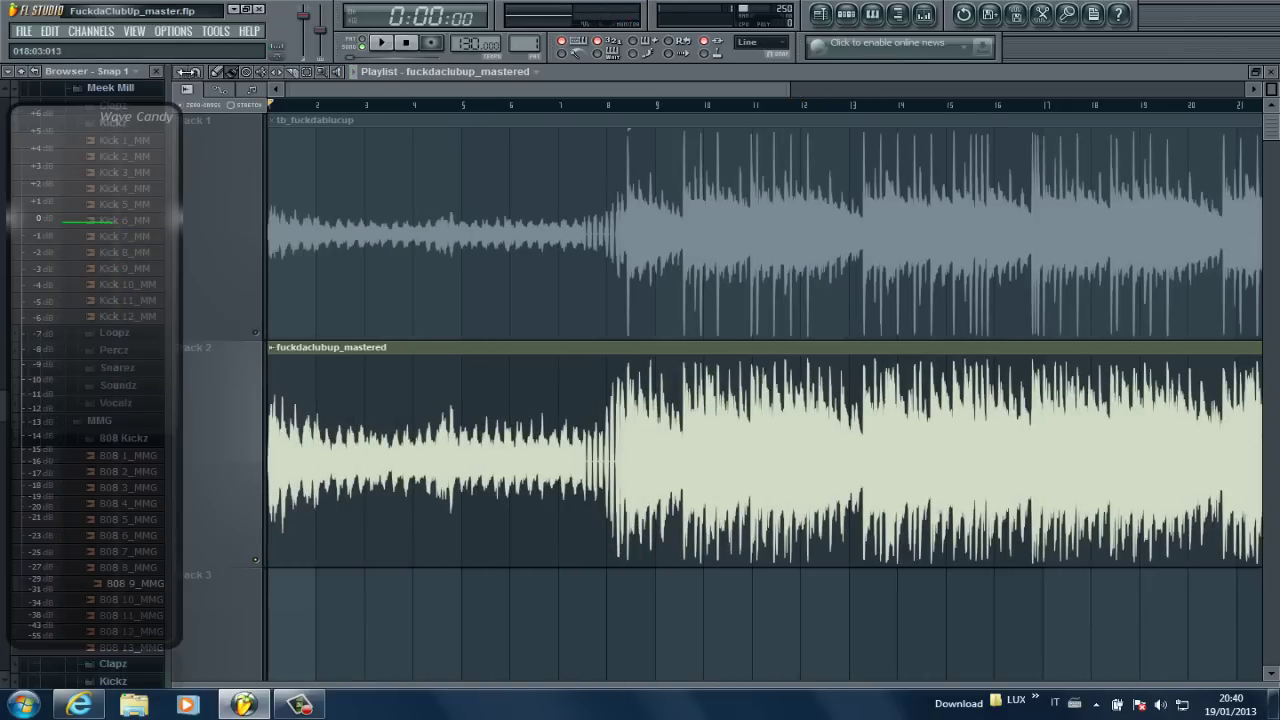
{"action": "left_click_drag", "start_coordinate": [786, 86], "coordinate": [1058, 86]}
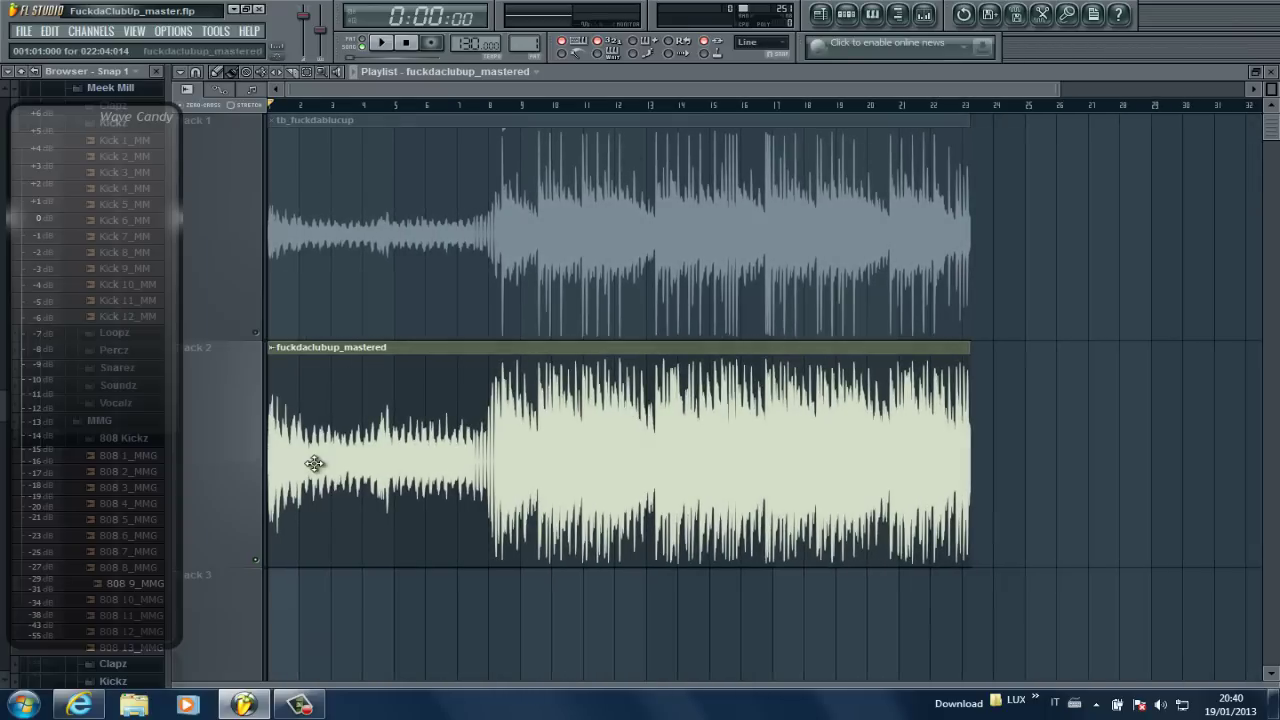
{"action": "left_click", "coordinate": [258, 335]}
{"action": "left_click", "coordinate": [256, 561]}
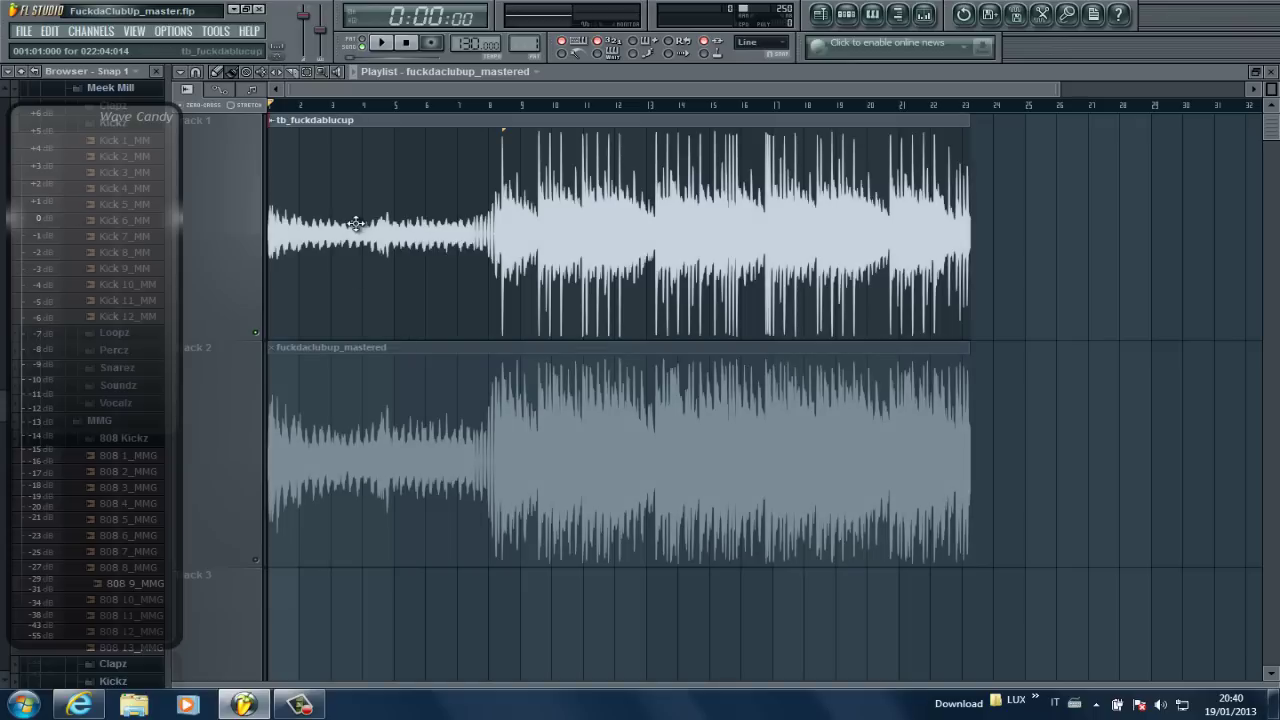
{"action": "left_click", "coordinate": [924, 18]}
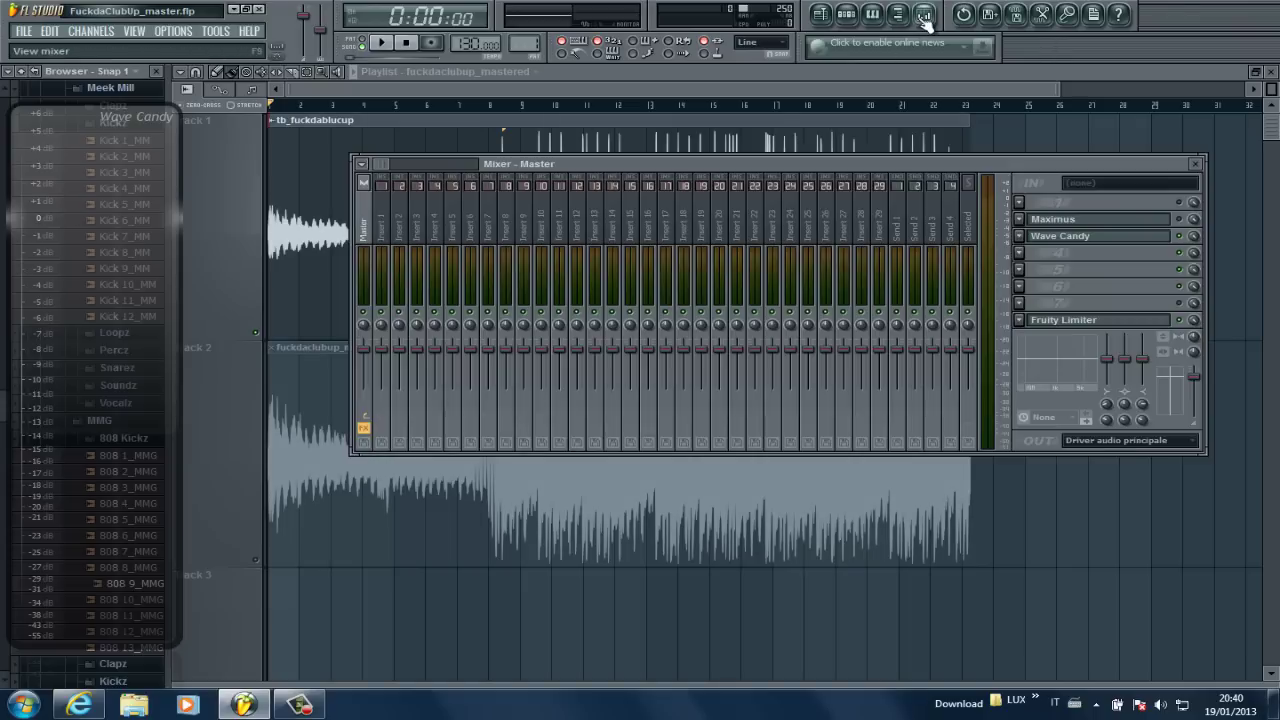
{"action": "right_click", "coordinate": [306, 390]}
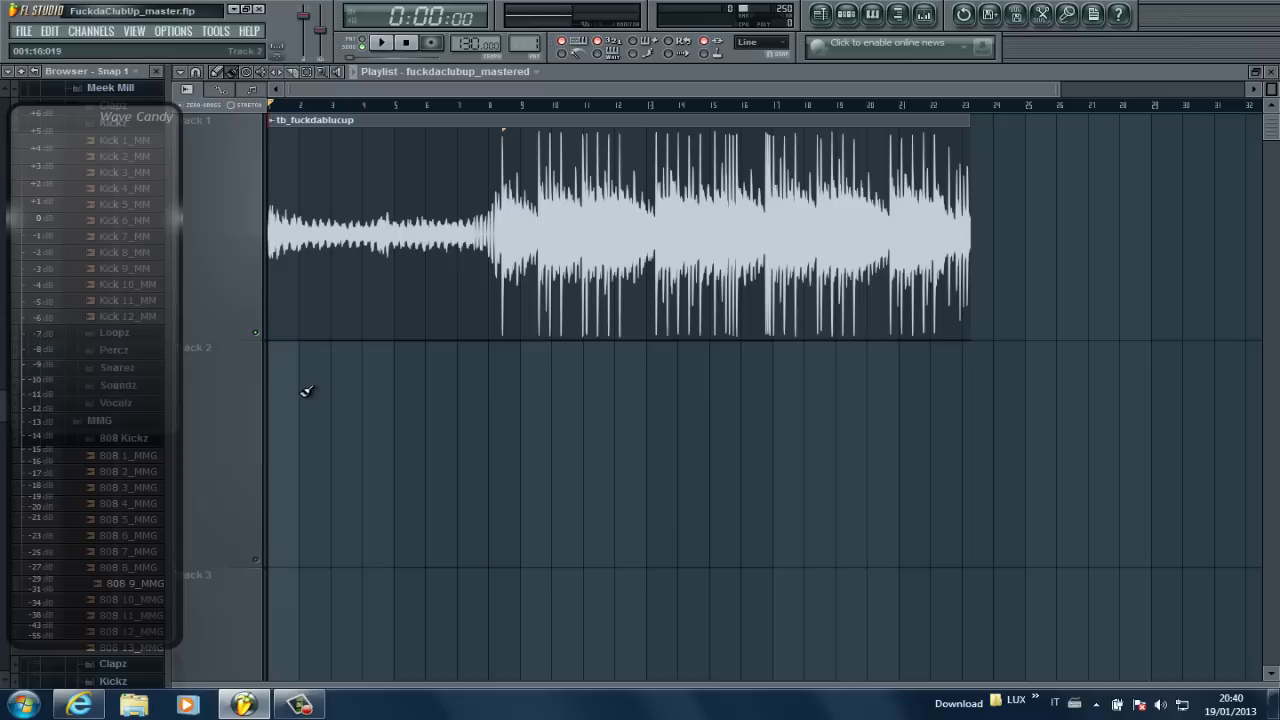
Open Maximus and Fruity Limiter from the Master track's effect slots, place their windows side by side, and close the mixer.
{"action": "left_click", "coordinate": [924, 16]}
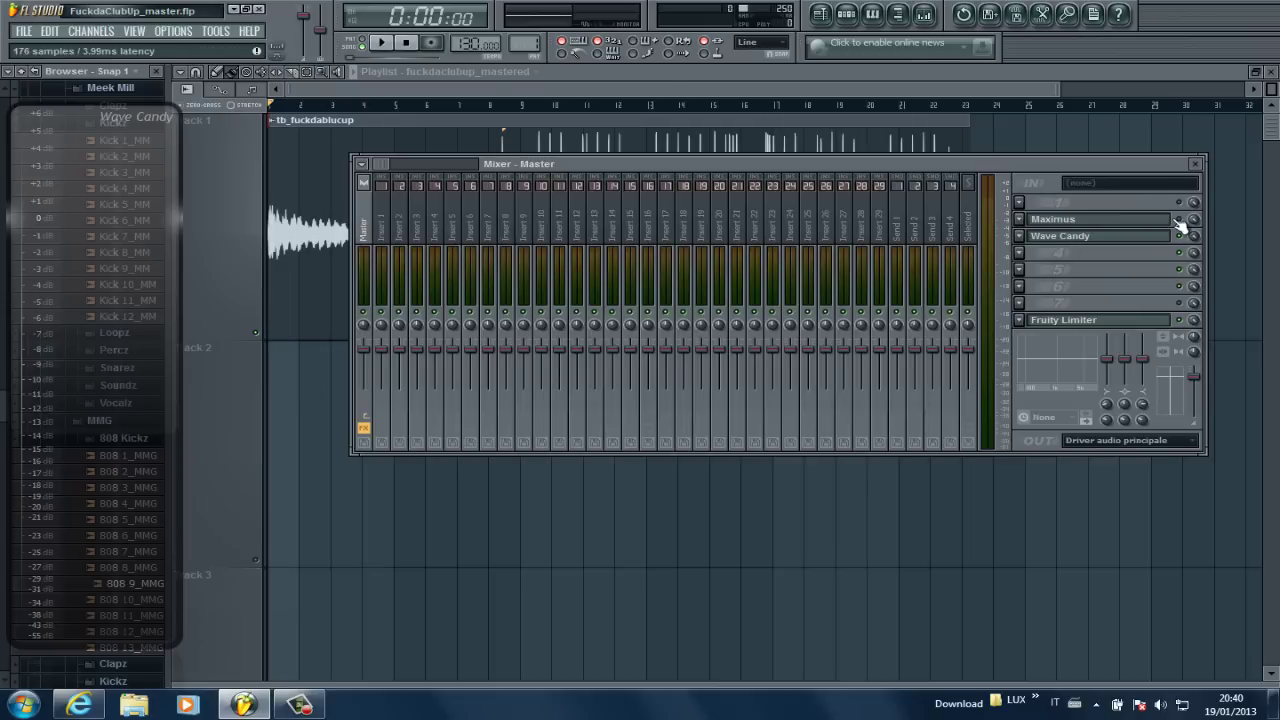
{"action": "left_click", "coordinate": [1086, 226]}
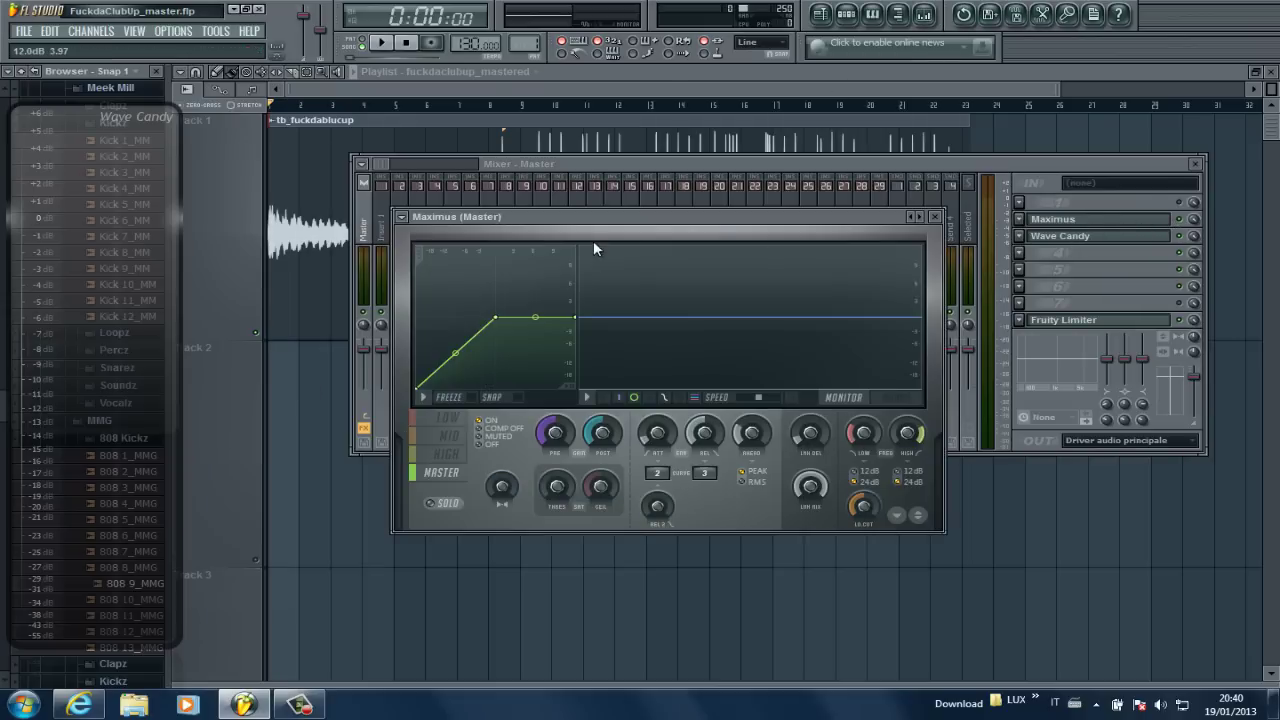
{"action": "left_click_drag", "start_coordinate": [590, 215], "coordinate": [449, 123]}
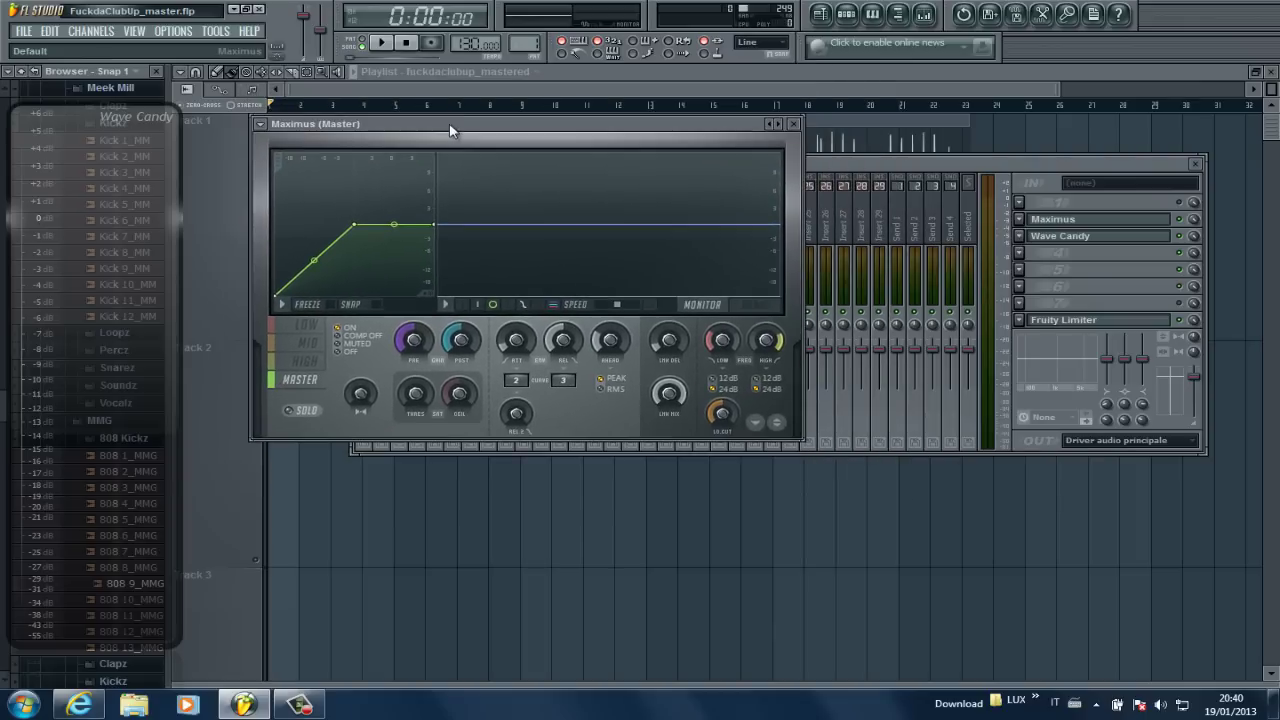
{"action": "left_click_drag", "start_coordinate": [997, 165], "coordinate": [837, 350]}
{"action": "left_click", "coordinate": [932, 496]}
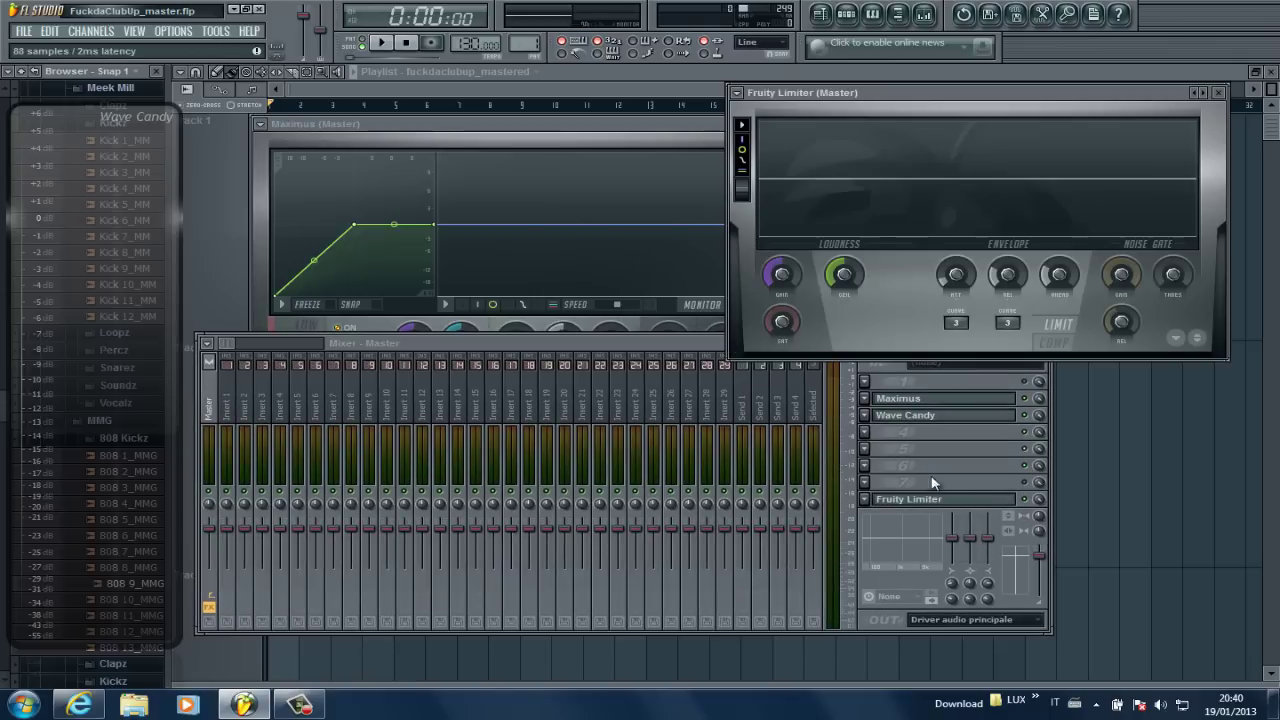
{"action": "left_click_drag", "start_coordinate": [884, 106], "coordinate": [969, 119]}
{"action": "left_click_drag", "start_coordinate": [768, 340], "coordinate": [772, 386]}
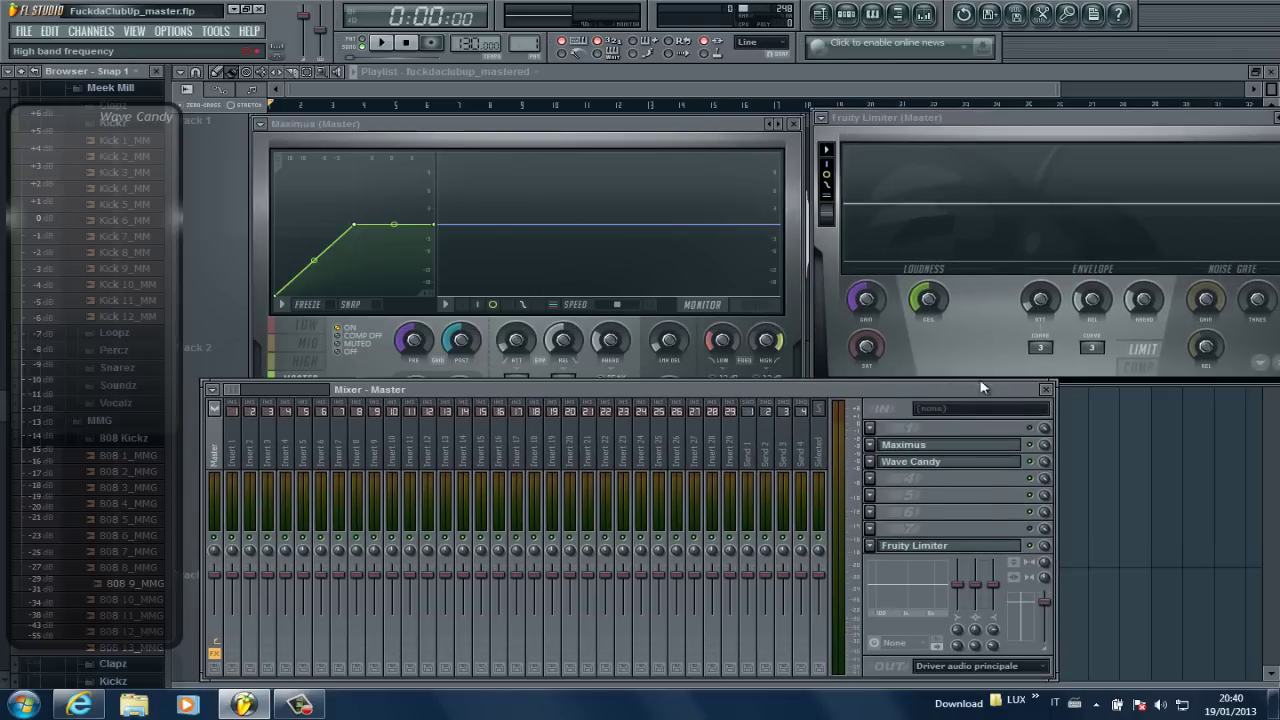
{"action": "left_click", "coordinate": [1047, 389]}
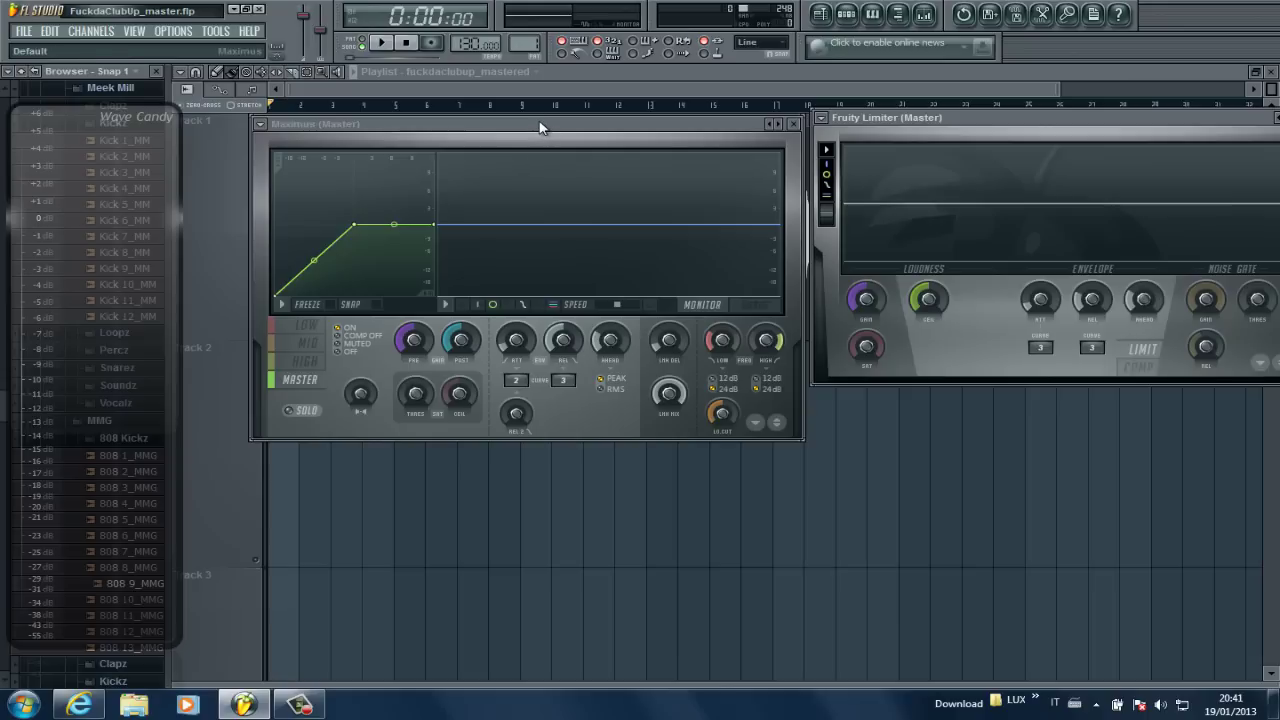
Show the bands view in Maximus and examine the low, mid and high frequency ranges.
{"action": "left_click_drag", "start_coordinate": [539, 127], "coordinate": [531, 128]}
{"action": "left_click", "coordinate": [757, 308]}
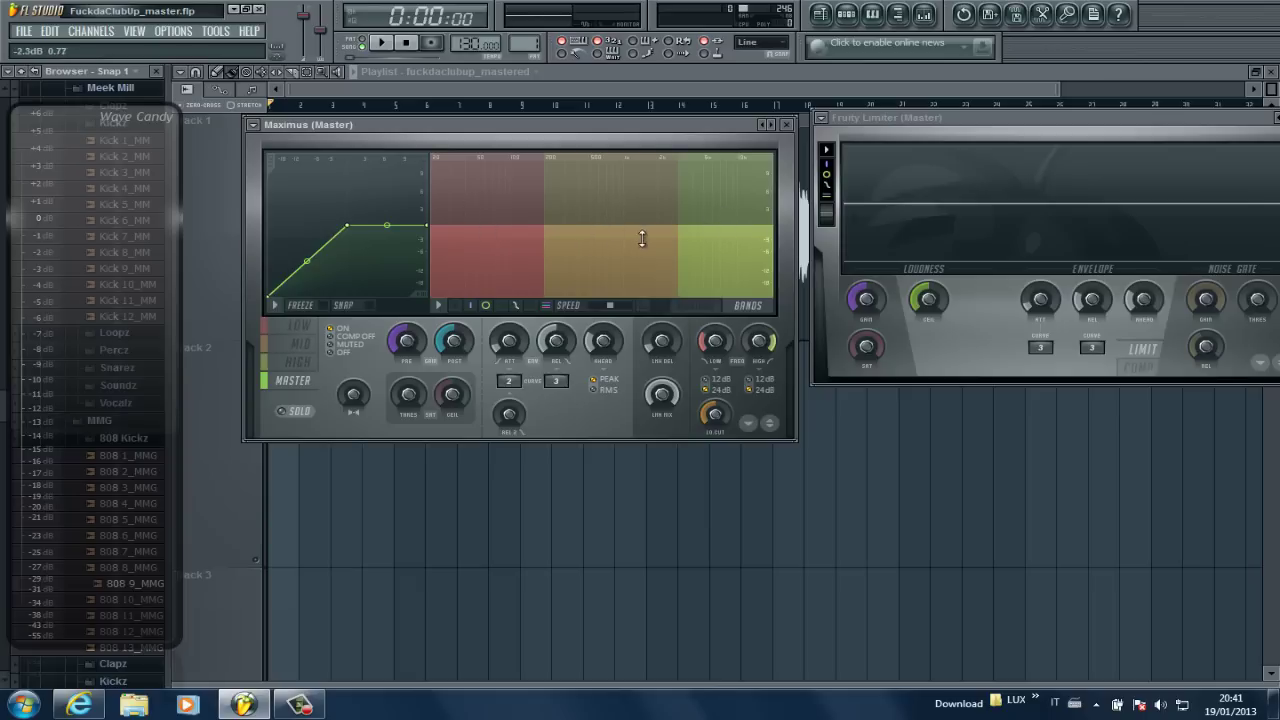
{"action": "left_click", "coordinate": [488, 231]}
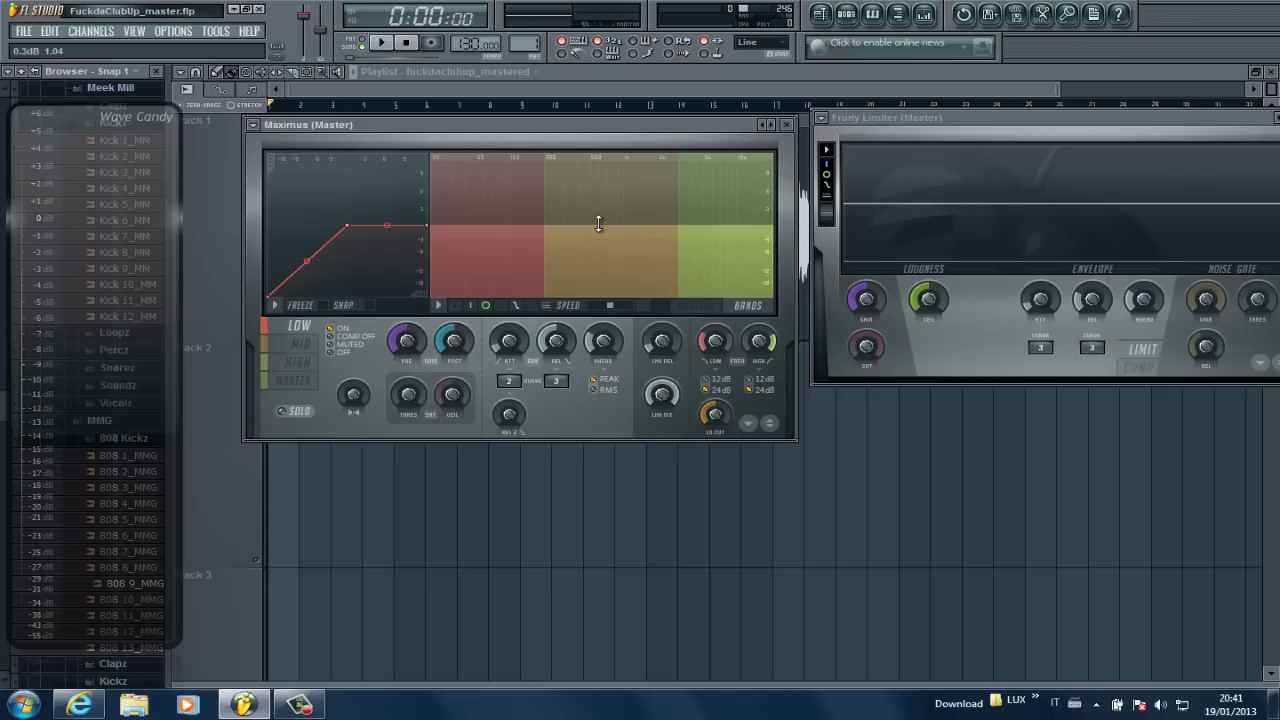
{"action": "mouse_move", "coordinate": [596, 224]}
{"action": "left_mouse_down"}
{"action": "mouse_move", "coordinate": [589, 188]}
{"action": "mouse_move", "coordinate": [593, 227]}
{"action": "left_mouse_up"}
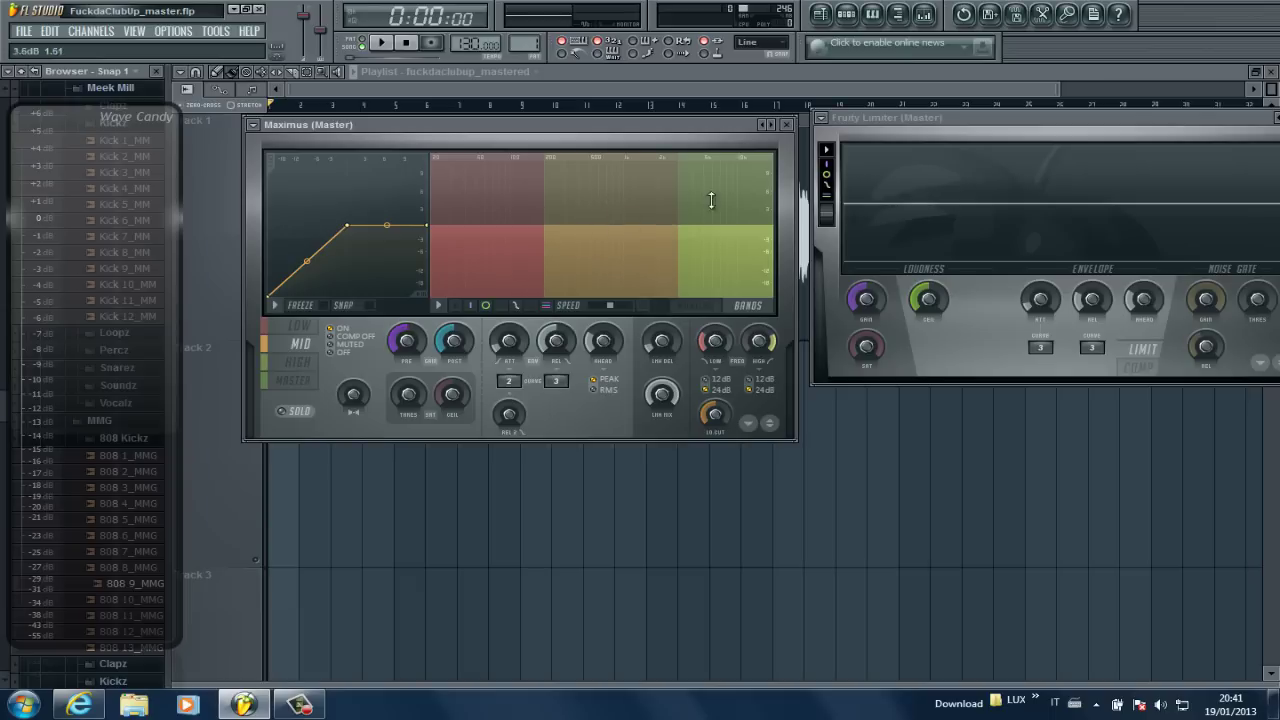
{"action": "left_click_drag", "start_coordinate": [680, 197], "coordinate": [736, 219]}
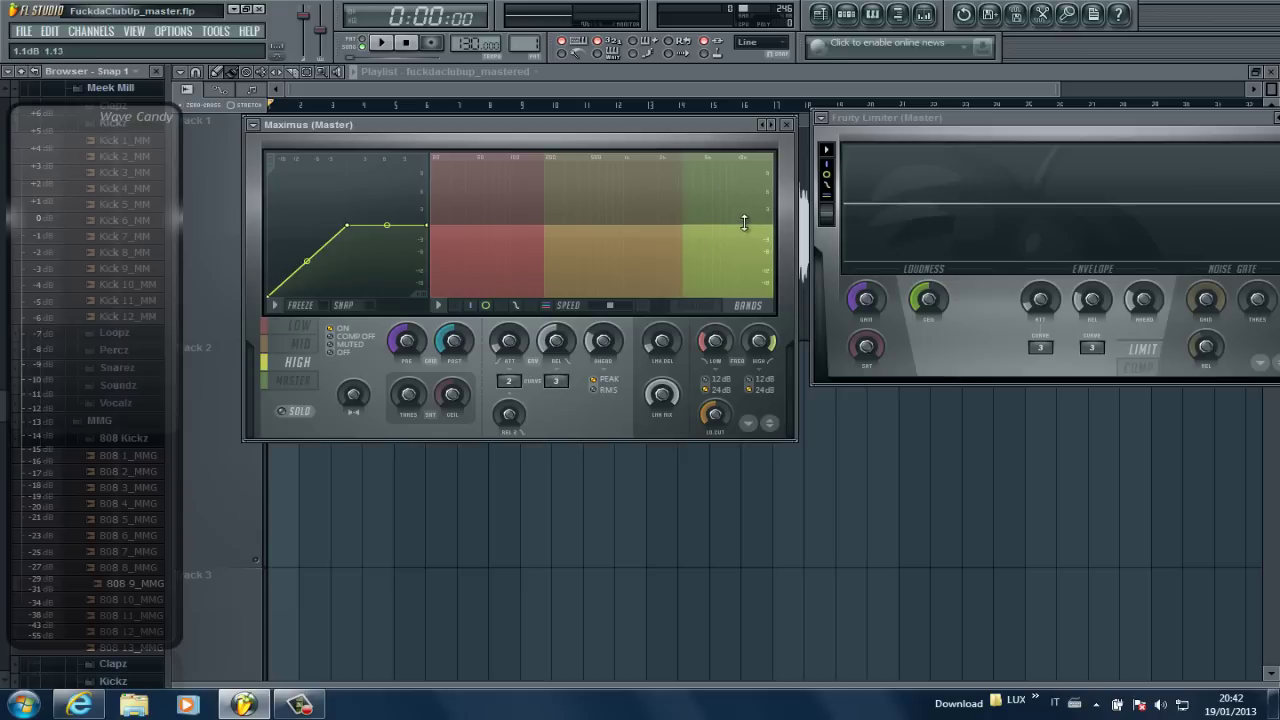
{"action": "left_click_drag", "start_coordinate": [601, 197], "coordinate": [625, 240]}
{"action": "left_click_drag", "start_coordinate": [603, 233], "coordinate": [619, 173]}
{"action": "left_click_drag", "start_coordinate": [597, 233], "coordinate": [561, 227]}
{"action": "left_click_drag", "start_coordinate": [675, 263], "coordinate": [591, 217]}
{"action": "left_click_drag", "start_coordinate": [493, 231], "coordinate": [522, 178]}
{"action": "mouse_move", "coordinate": [463, 247]}
{"action": "left_mouse_down"}
{"action": "mouse_move", "coordinate": [440, 288]}
{"action": "mouse_move", "coordinate": [470, 238]}
{"action": "left_mouse_up"}
Solo the low band in Maximus and play the beat in monitor view with the tb_fuckdablucup waveform uncovered.
{"action": "left_click", "coordinate": [297, 328]}
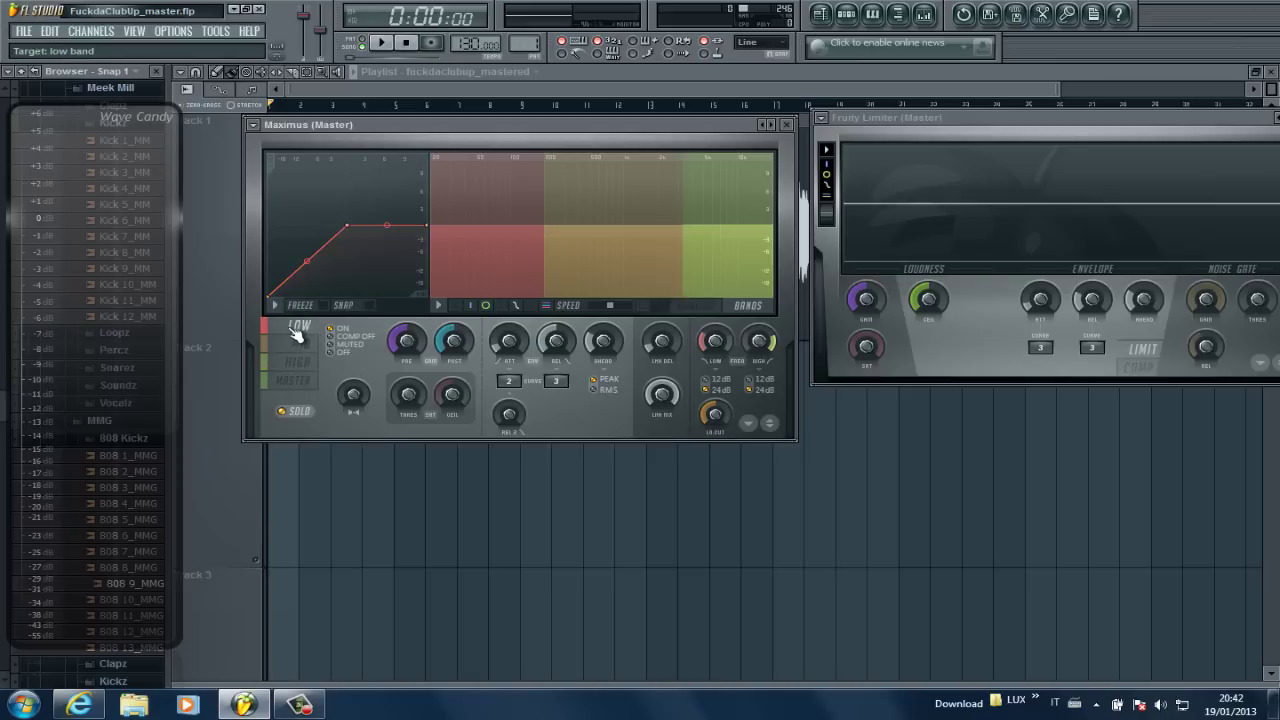
{"action": "left_click", "coordinate": [707, 311]}
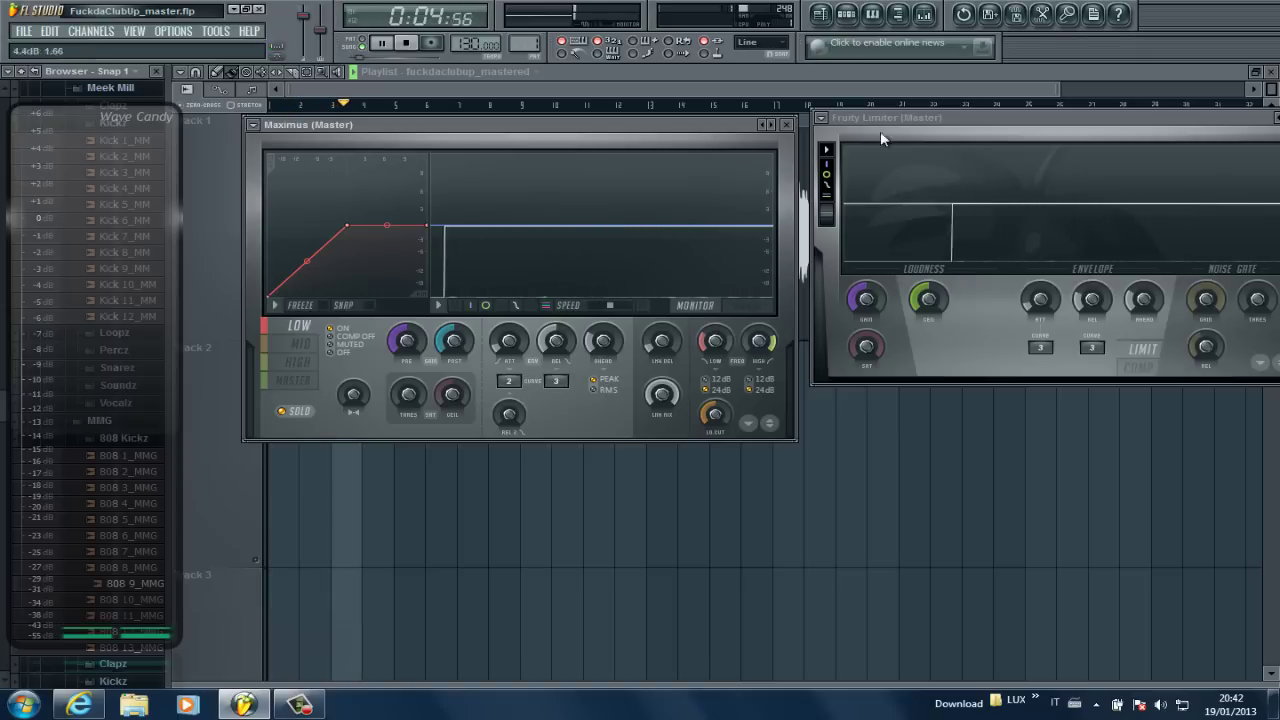
{"action": "left_click_drag", "start_coordinate": [671, 127], "coordinate": [689, 336]}
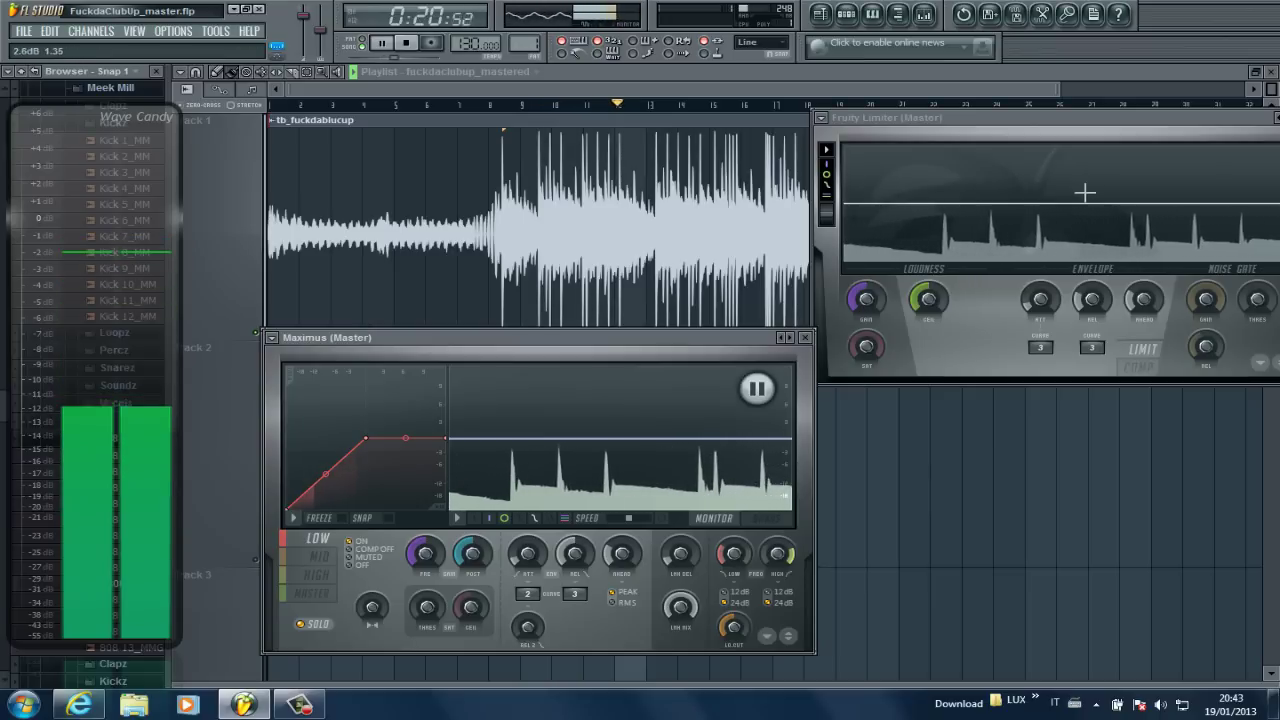
{"action": "key", "text": "space"}
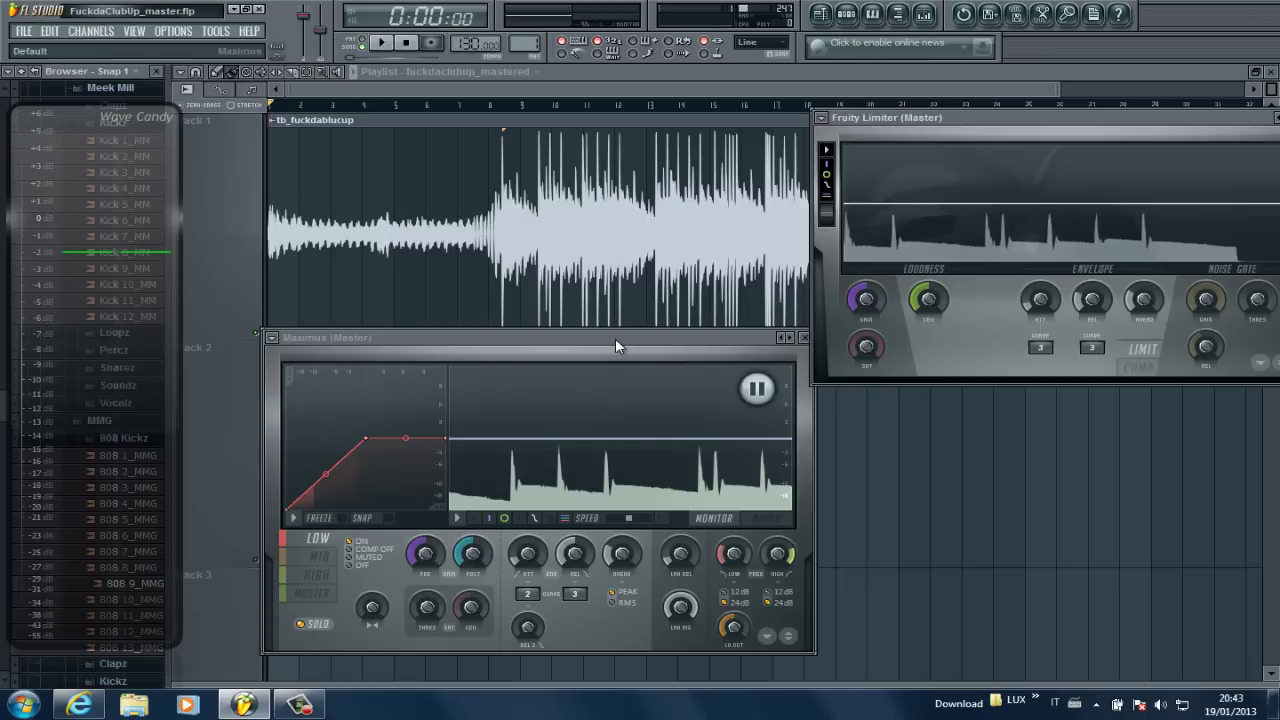
Raise the low band's post gain in Maximus and fine-tune it during playback, keeping the compression curve's original shape.
{"action": "left_click_drag", "start_coordinate": [615, 338], "coordinate": [613, 105]}
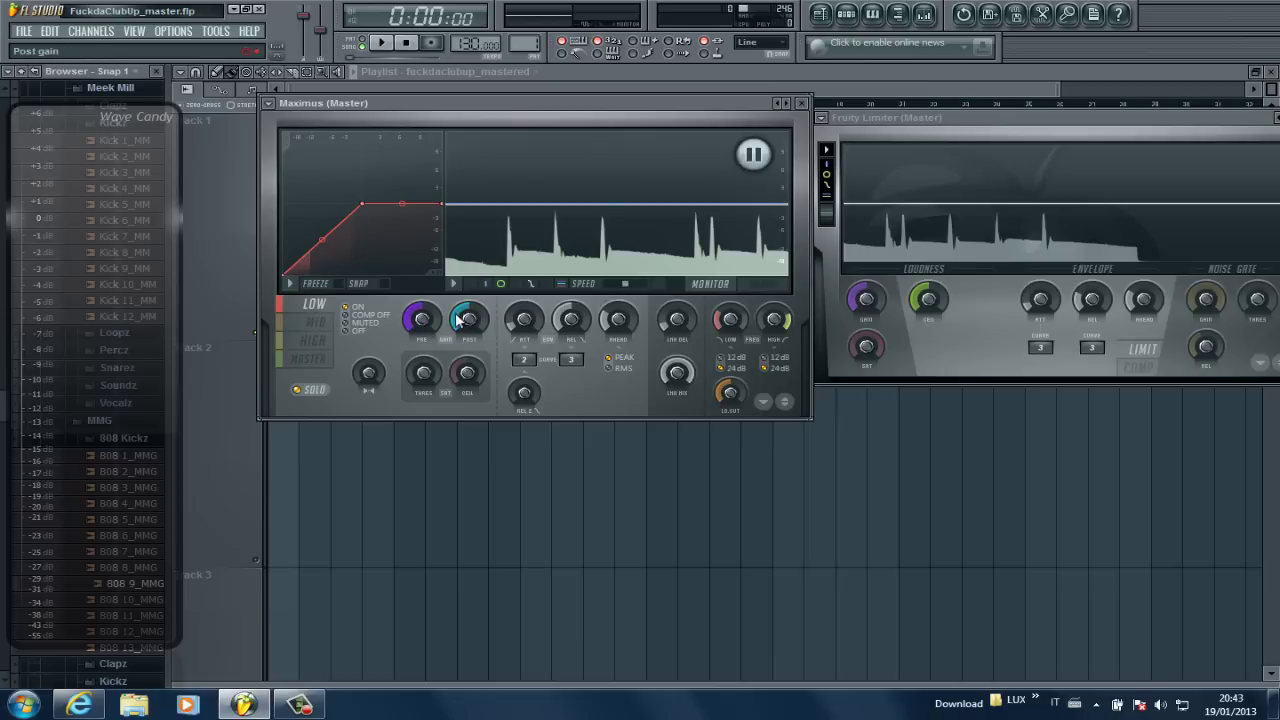
{"action": "left_click_drag", "start_coordinate": [470, 320], "coordinate": [465, 288]}
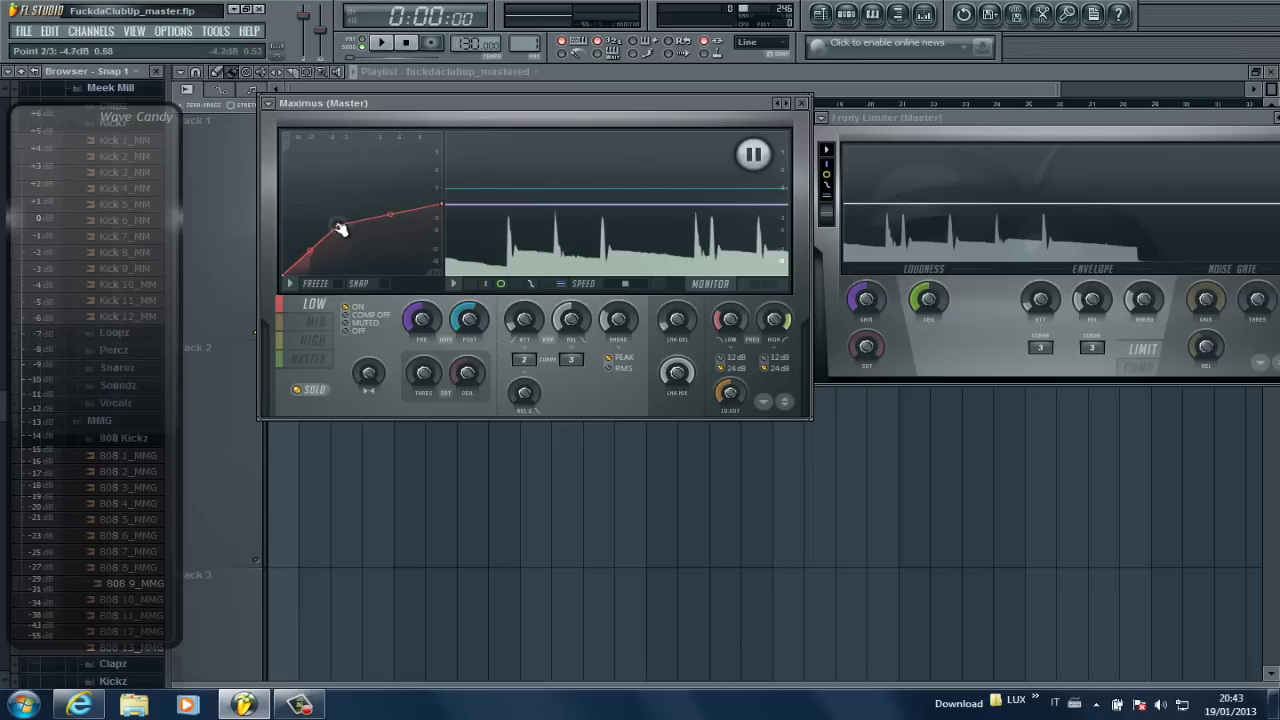
{"action": "left_click_drag", "start_coordinate": [340, 229], "coordinate": [354, 219]}
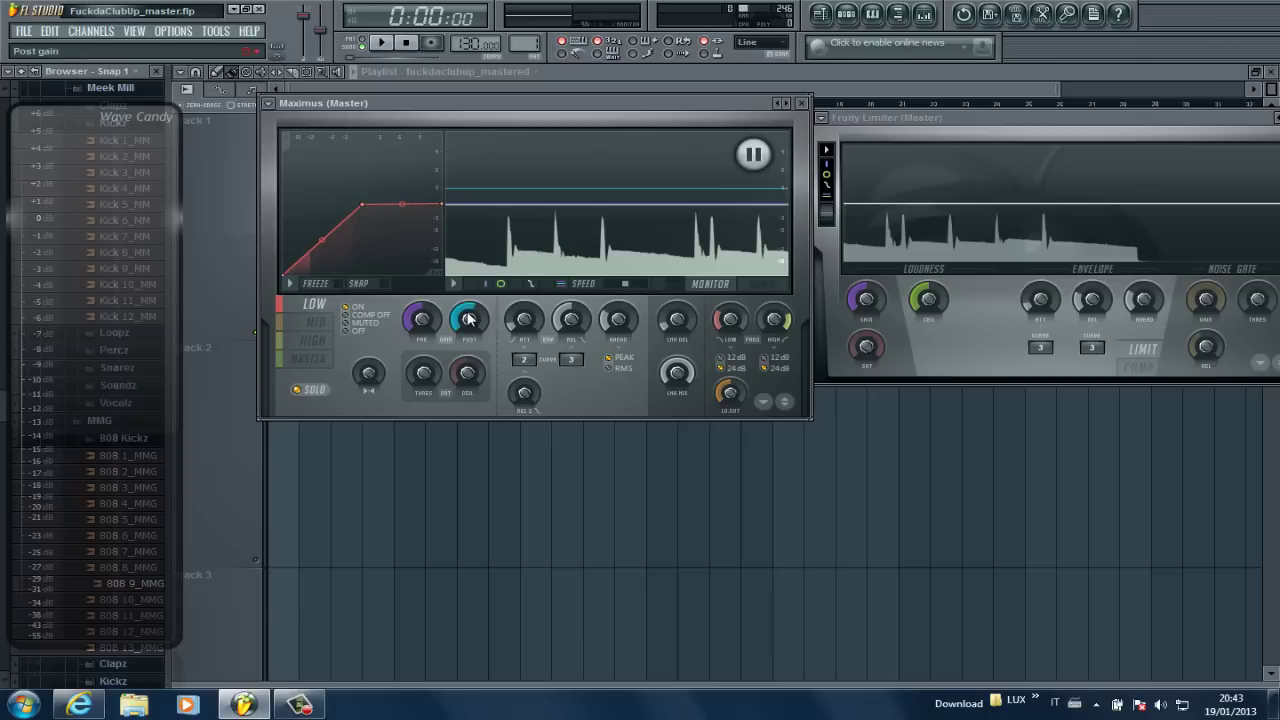
{"action": "left_click_drag", "start_coordinate": [469, 318], "coordinate": [465, 327]}
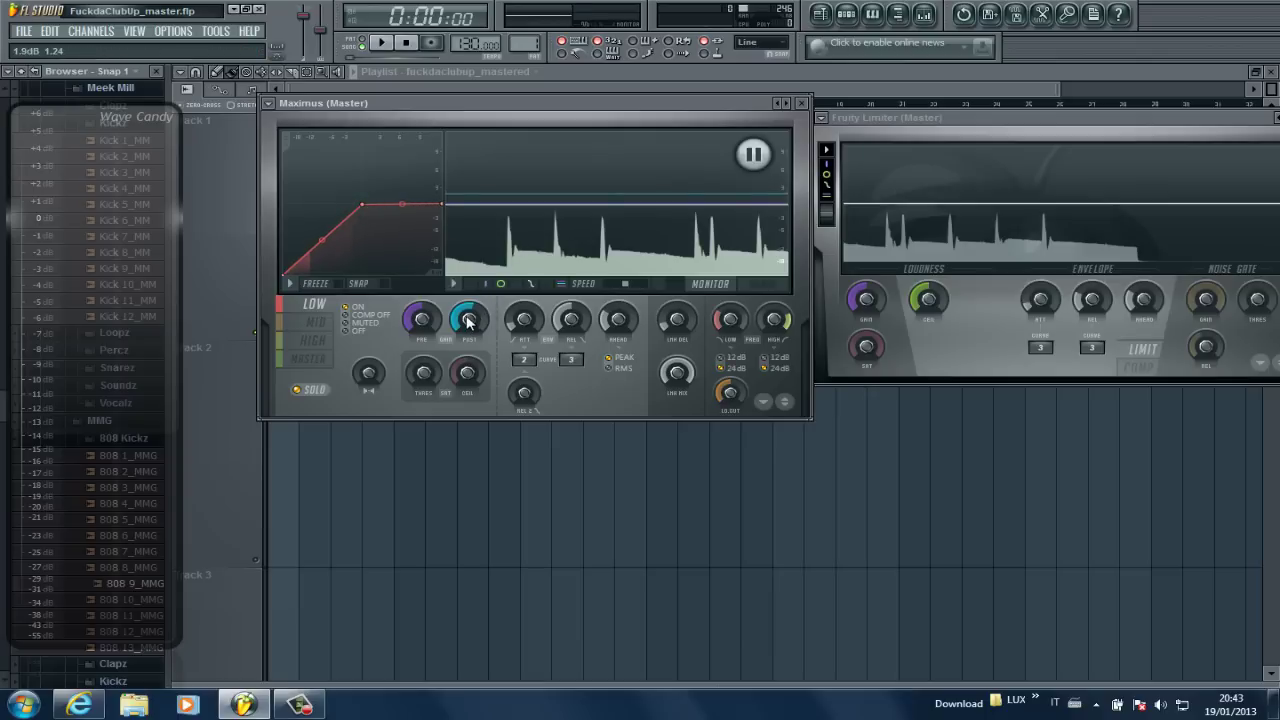
{"action": "key", "text": "space"}
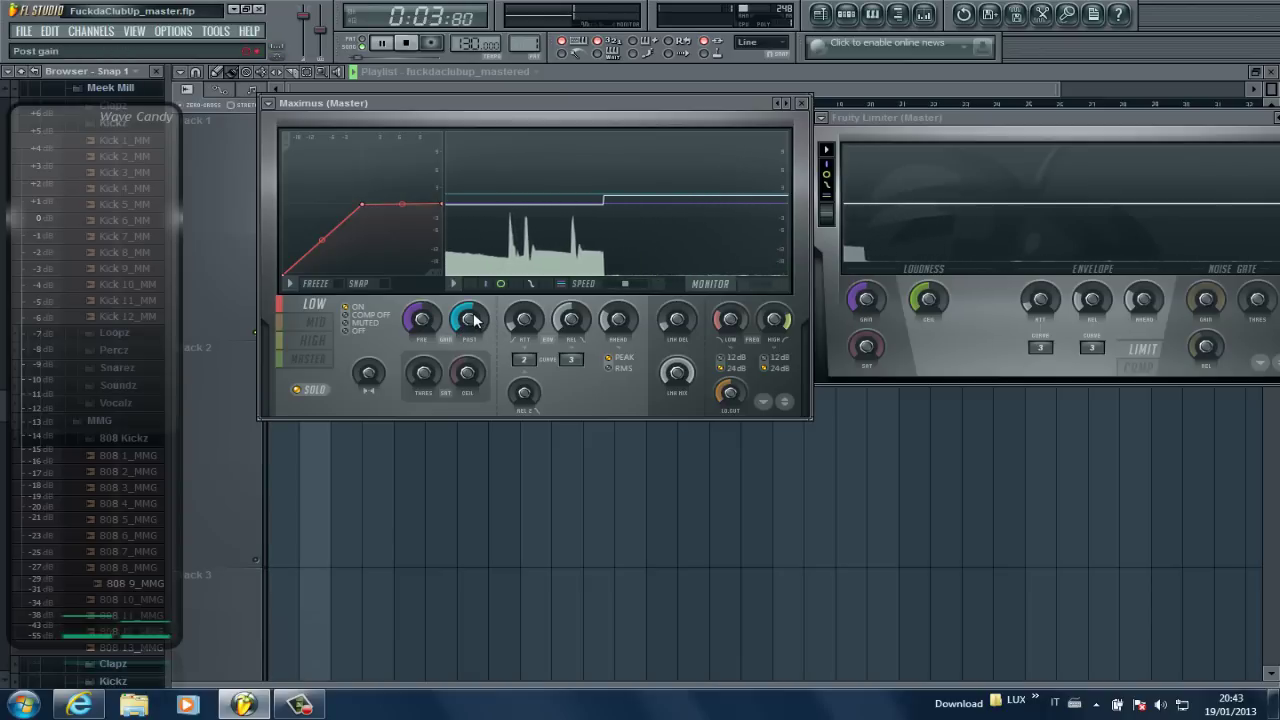
{"action": "left_click_drag", "start_coordinate": [474, 318], "coordinate": [477, 316]}
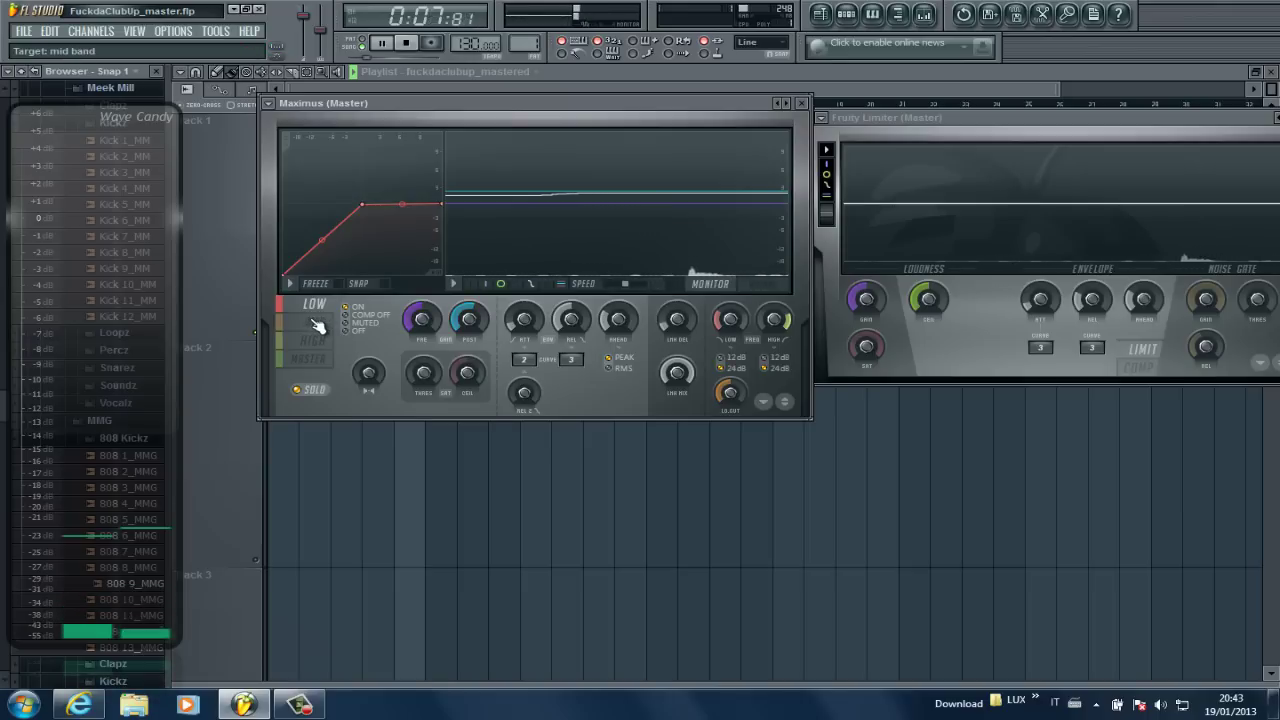
Clear the open plugin windows, reopen Maximus from the Master track, and move the mixer and Maximus apart.
{"action": "left_click_drag", "start_coordinate": [465, 108], "coordinate": [732, 234]}
{"action": "key", "text": "F12"}
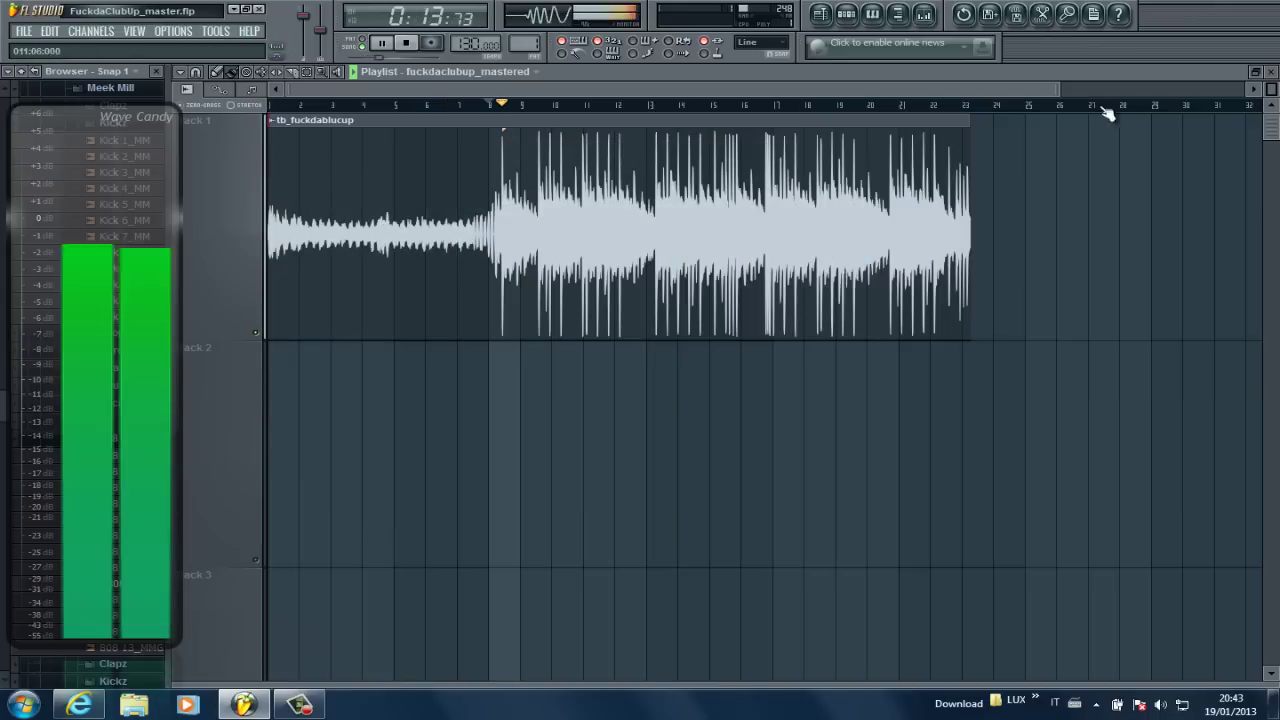
{"action": "left_click", "coordinate": [924, 13]}
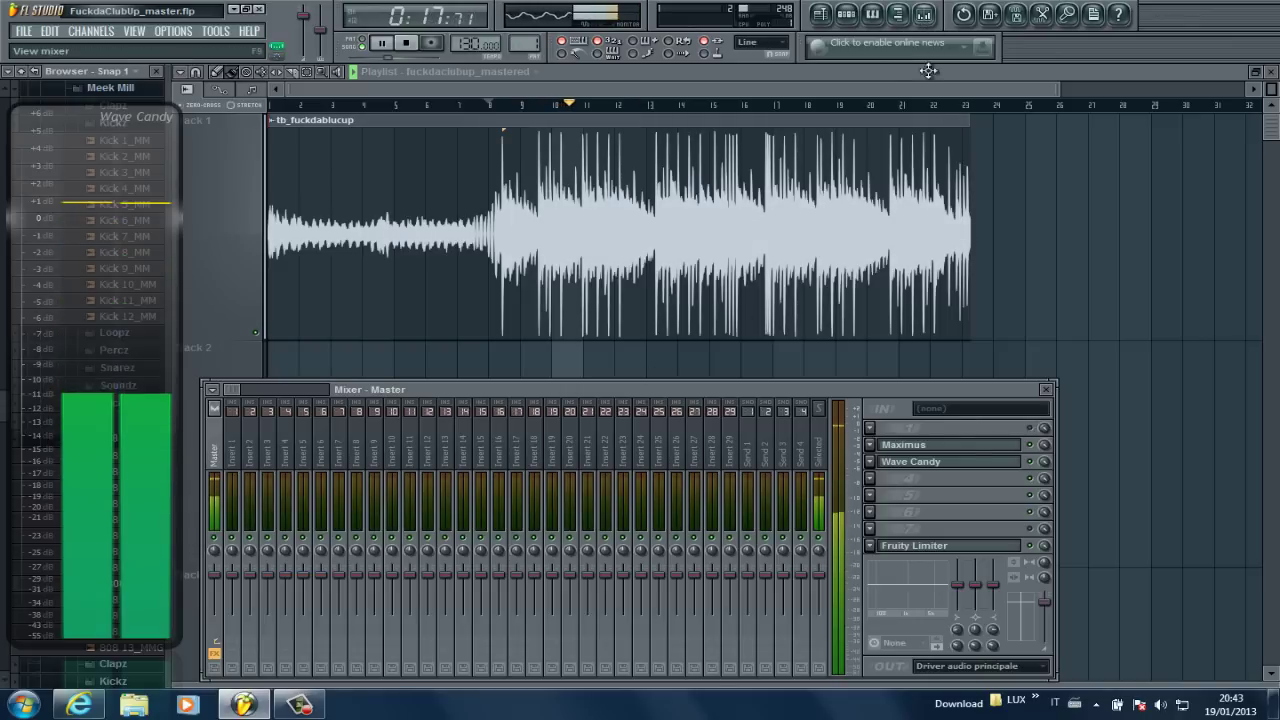
{"action": "left_click", "coordinate": [964, 445]}
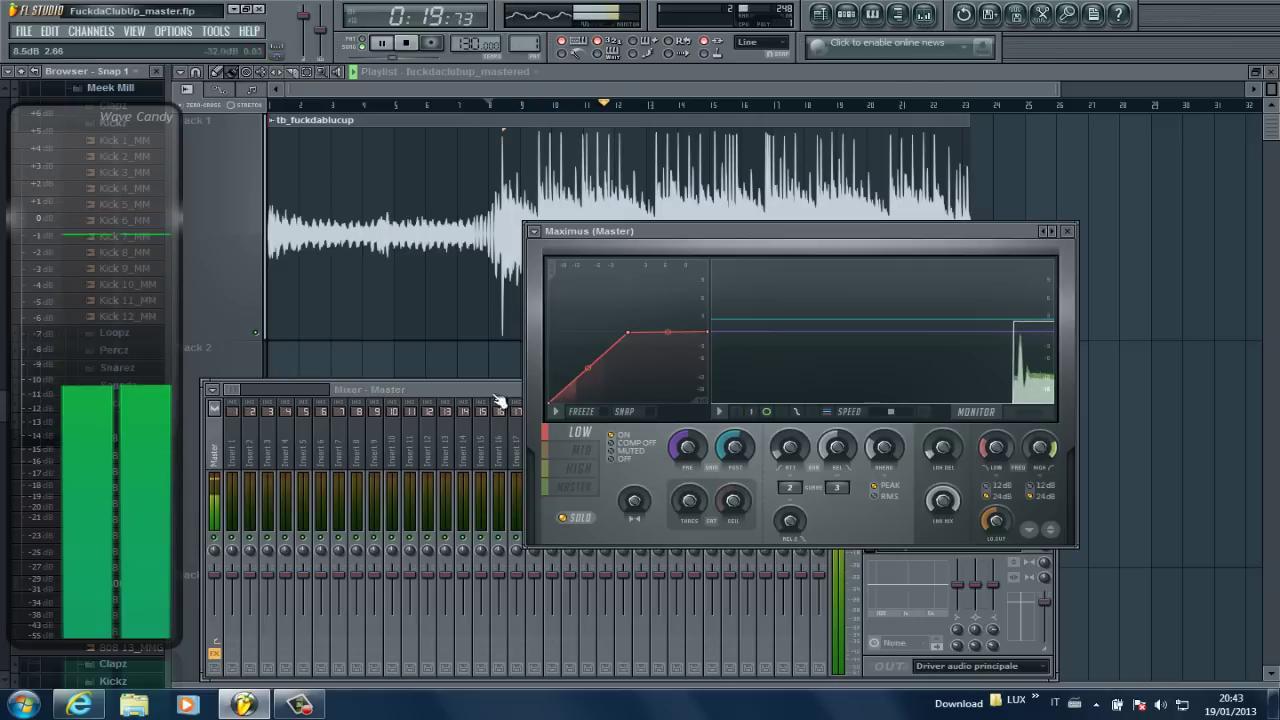
{"action": "left_click_drag", "start_coordinate": [397, 389], "coordinate": [590, 623]}
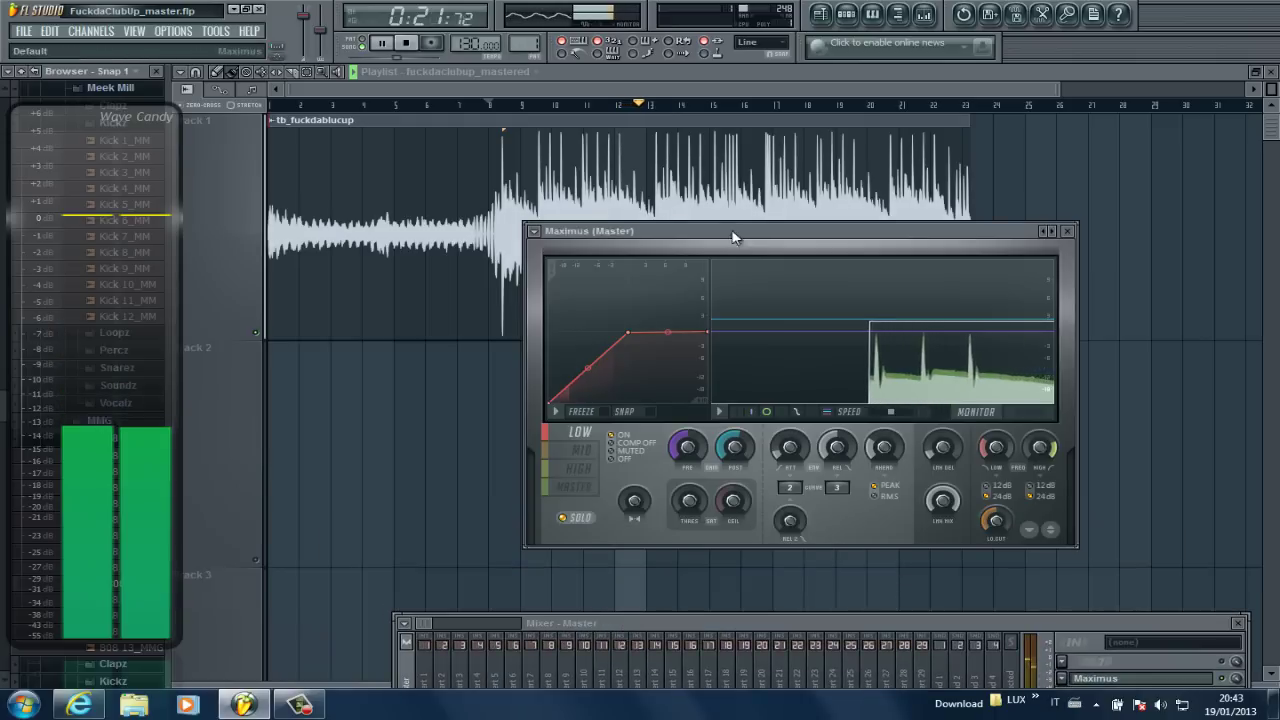
{"action": "left_click_drag", "start_coordinate": [733, 237], "coordinate": [509, 132]}
Restore the playlist to a smaller window and arrange it below Maximus and Fruity Limiter so all three are visible.
{"action": "left_click", "coordinate": [1255, 71]}
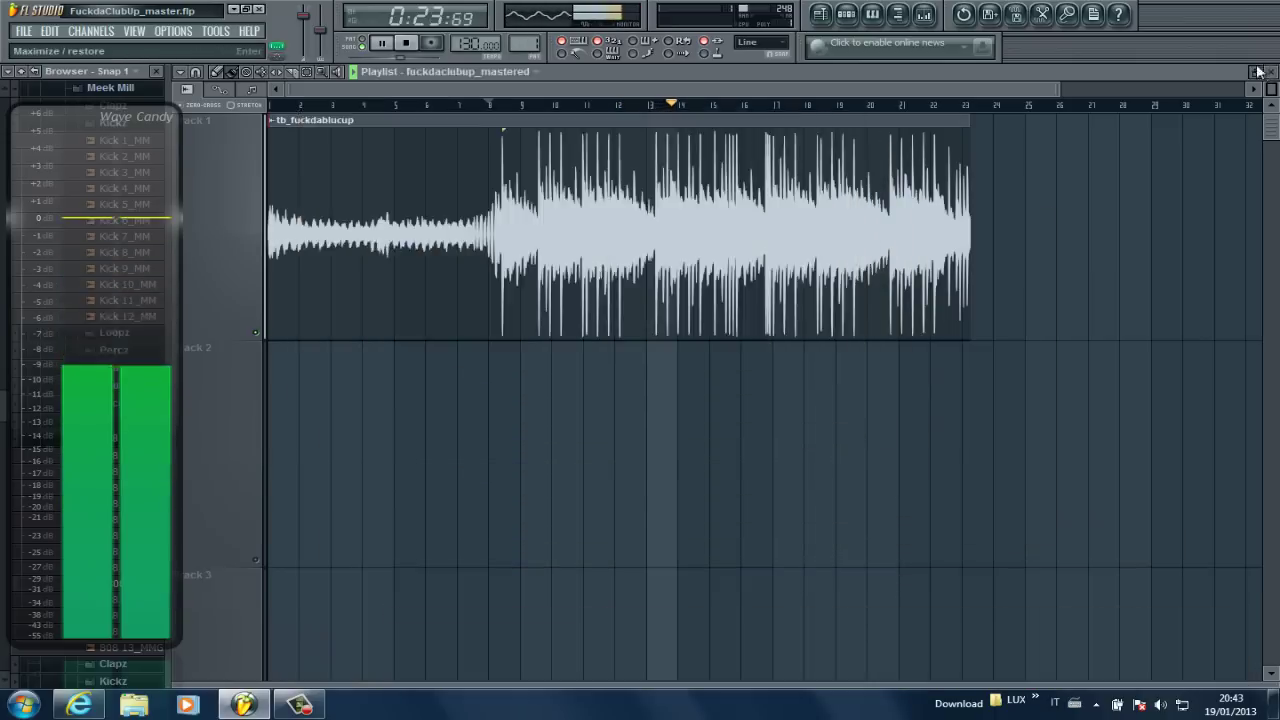
{"action": "left_click", "coordinate": [1258, 71]}
{"action": "left_click_drag", "start_coordinate": [996, 181], "coordinate": [1041, 500]}
{"action": "left_click_drag", "start_coordinate": [641, 121], "coordinate": [534, 83]}
{"action": "left_click_drag", "start_coordinate": [952, 112], "coordinate": [895, 69]}
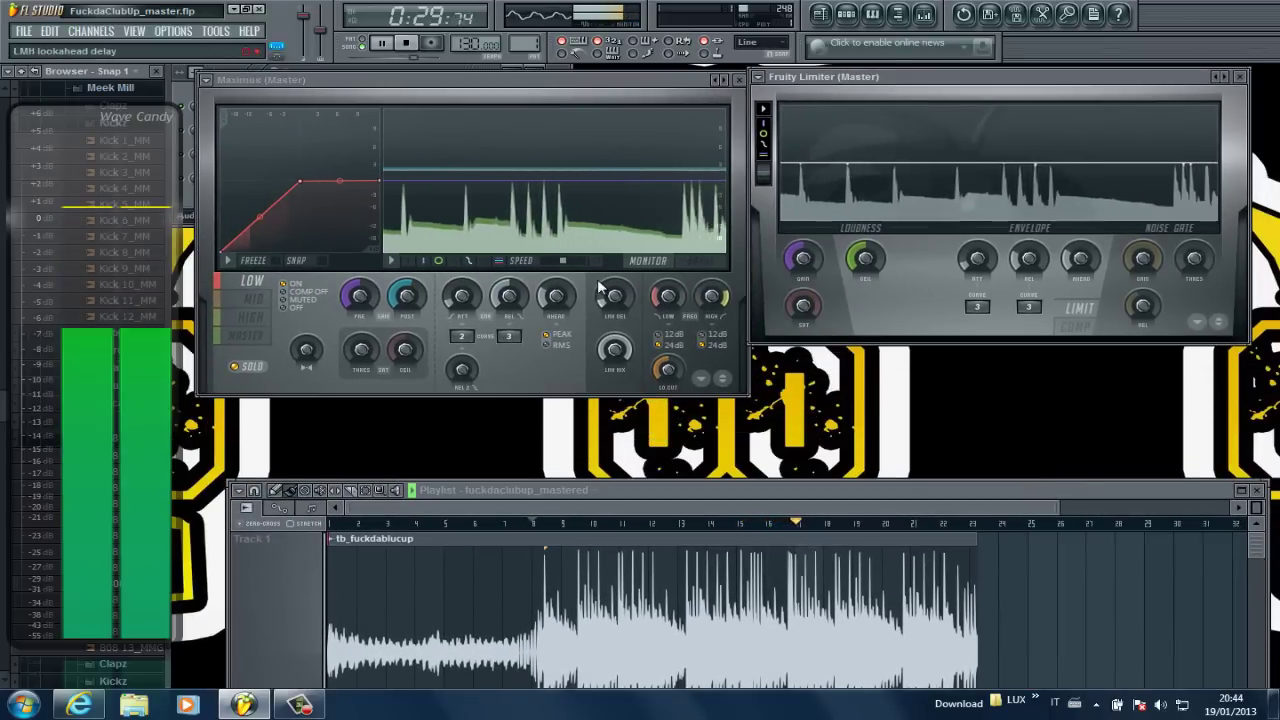
Switch the soloed band in Maximus to mid, examine its waveform, and raise its post gain while playing the beat.
{"action": "left_click", "coordinate": [256, 300]}
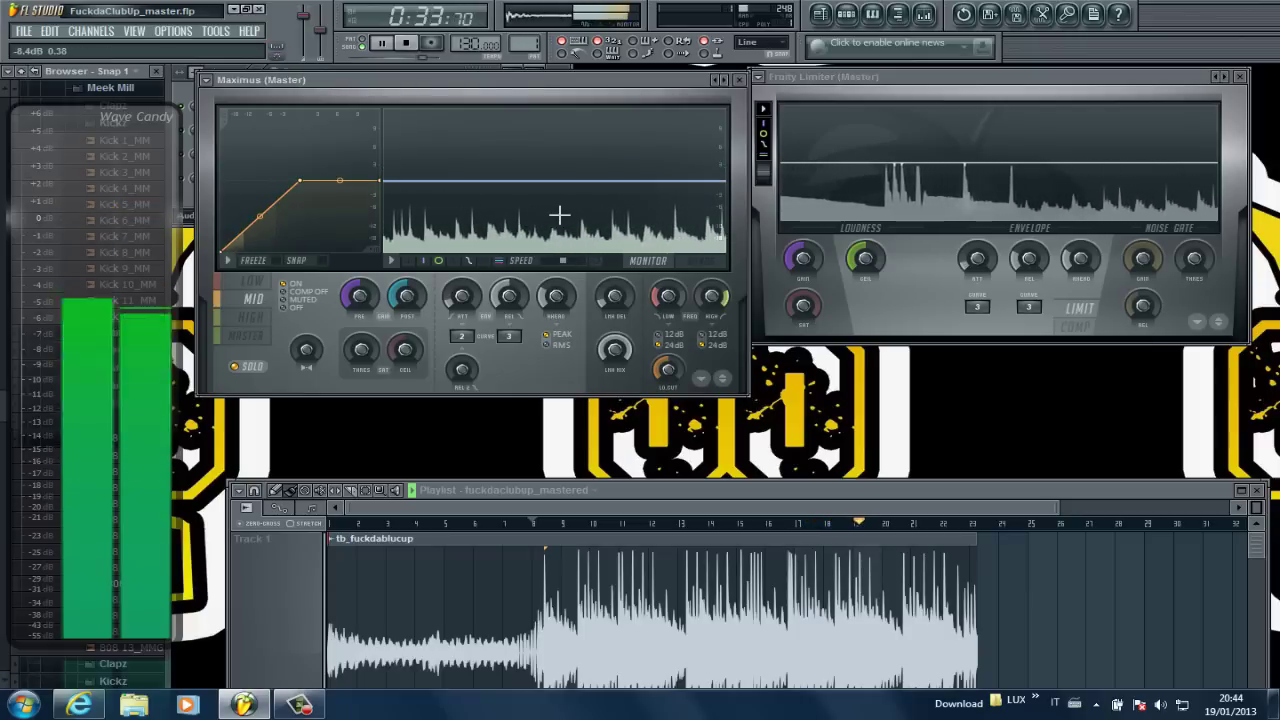
{"action": "left_click", "coordinate": [522, 216]}
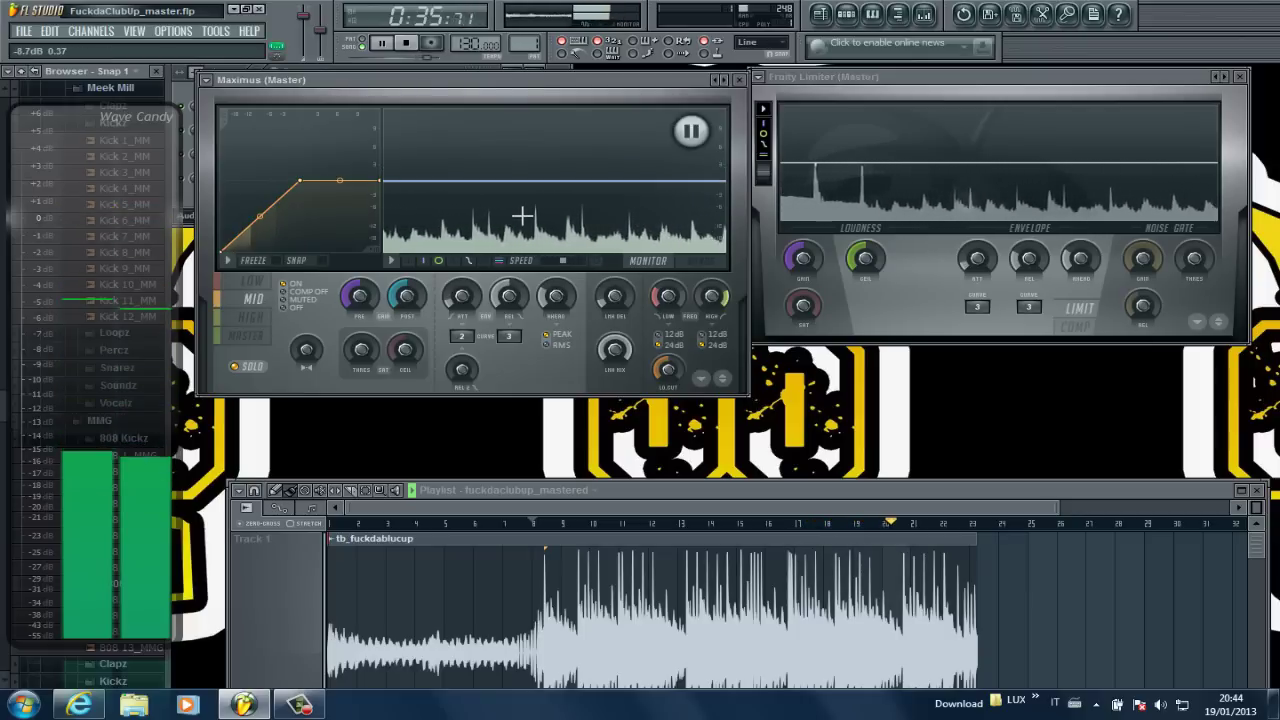
{"action": "key", "text": "space"}
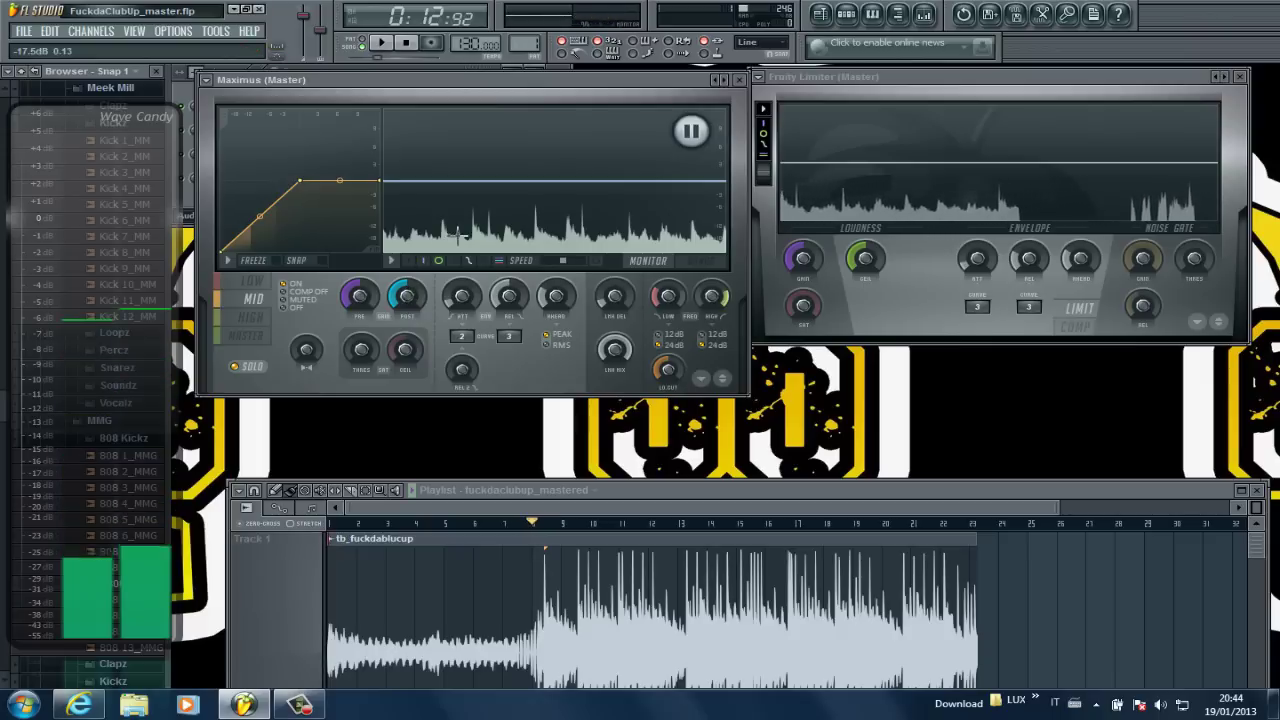
{"action": "left_click_drag", "start_coordinate": [405, 297], "coordinate": [406, 278]}
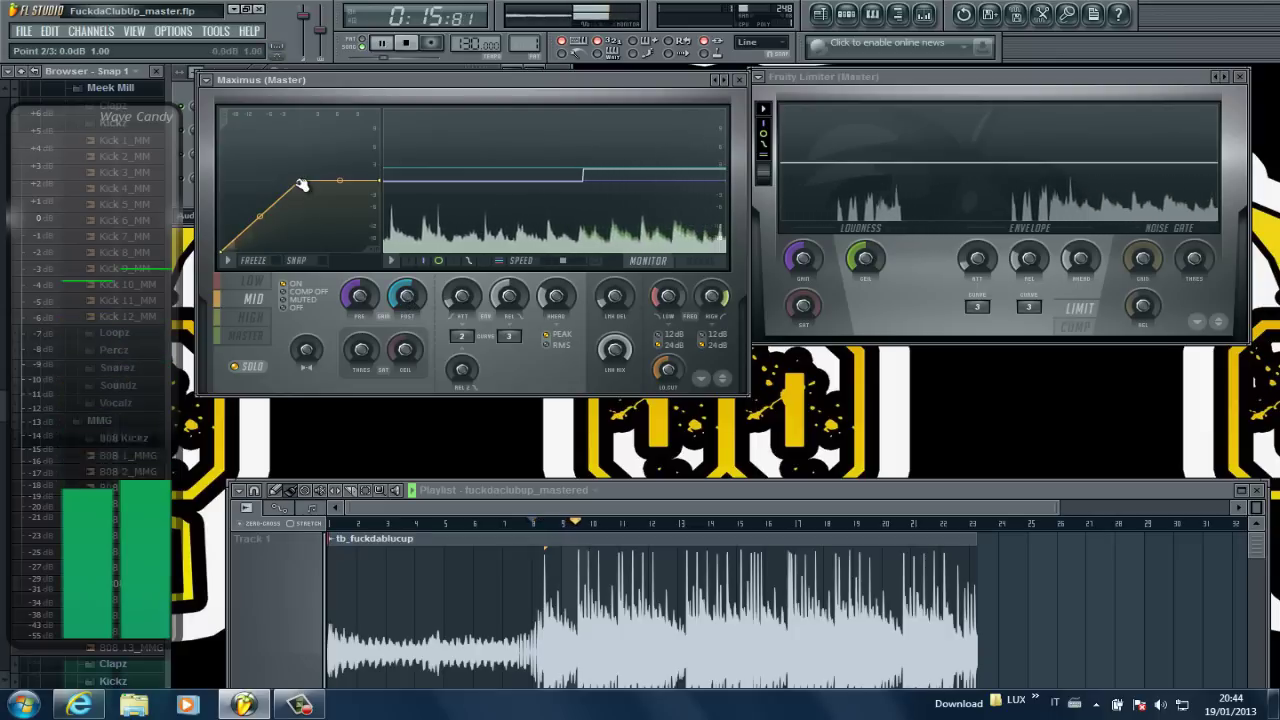
{"action": "key", "text": "space"}
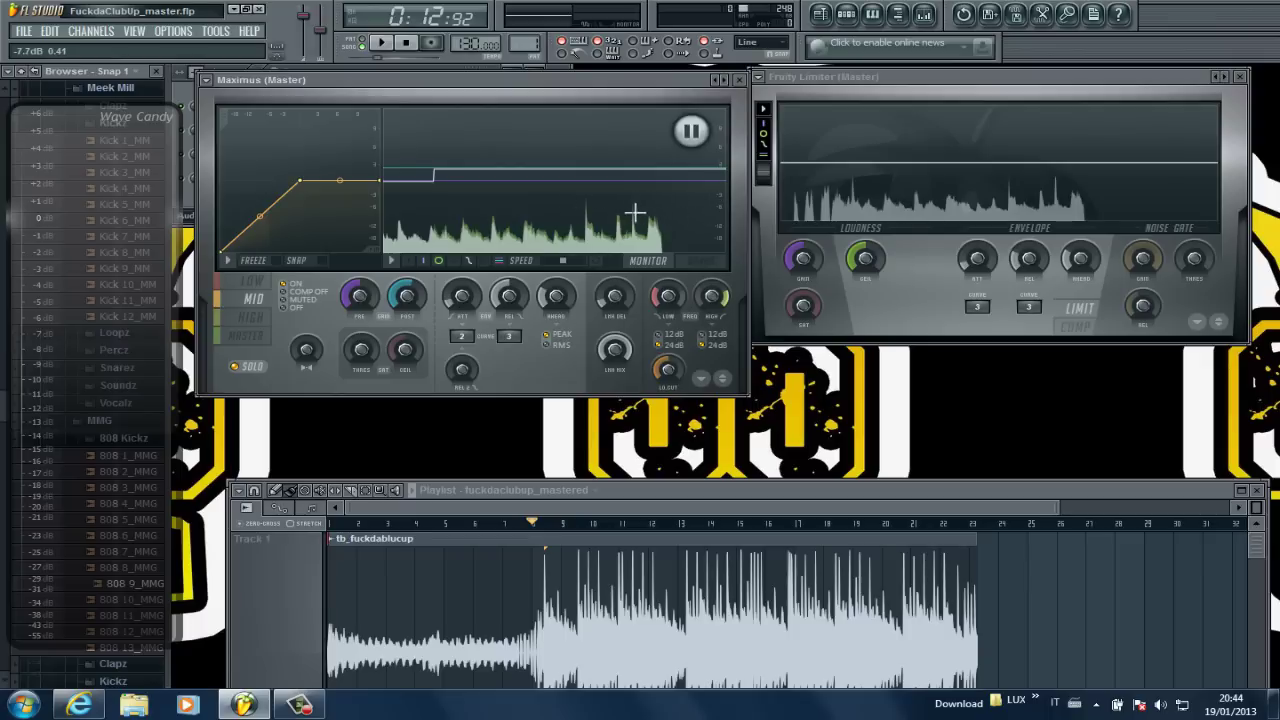
Lower the knee and end points of the mid band's compression curve to form a flat ceiling, and play it back.
{"action": "left_click_drag", "start_coordinate": [302, 181], "coordinate": [266, 203]}
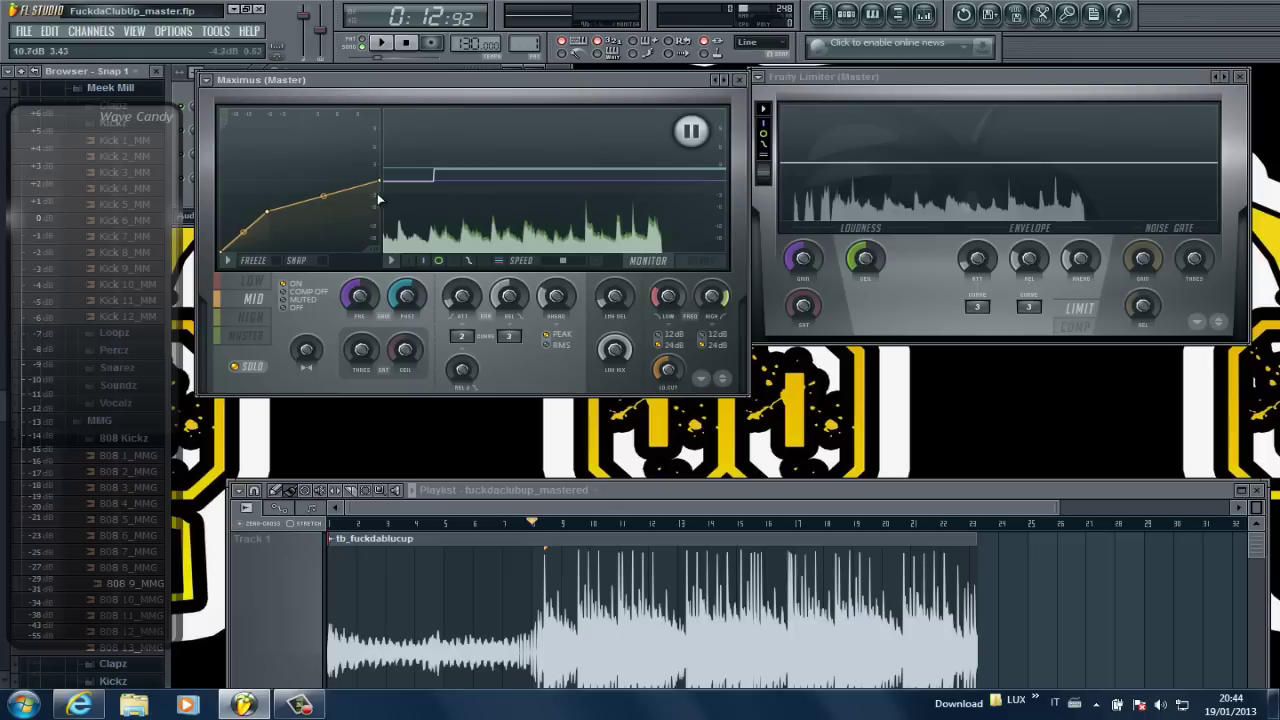
{"action": "left_click_drag", "start_coordinate": [384, 185], "coordinate": [392, 203]}
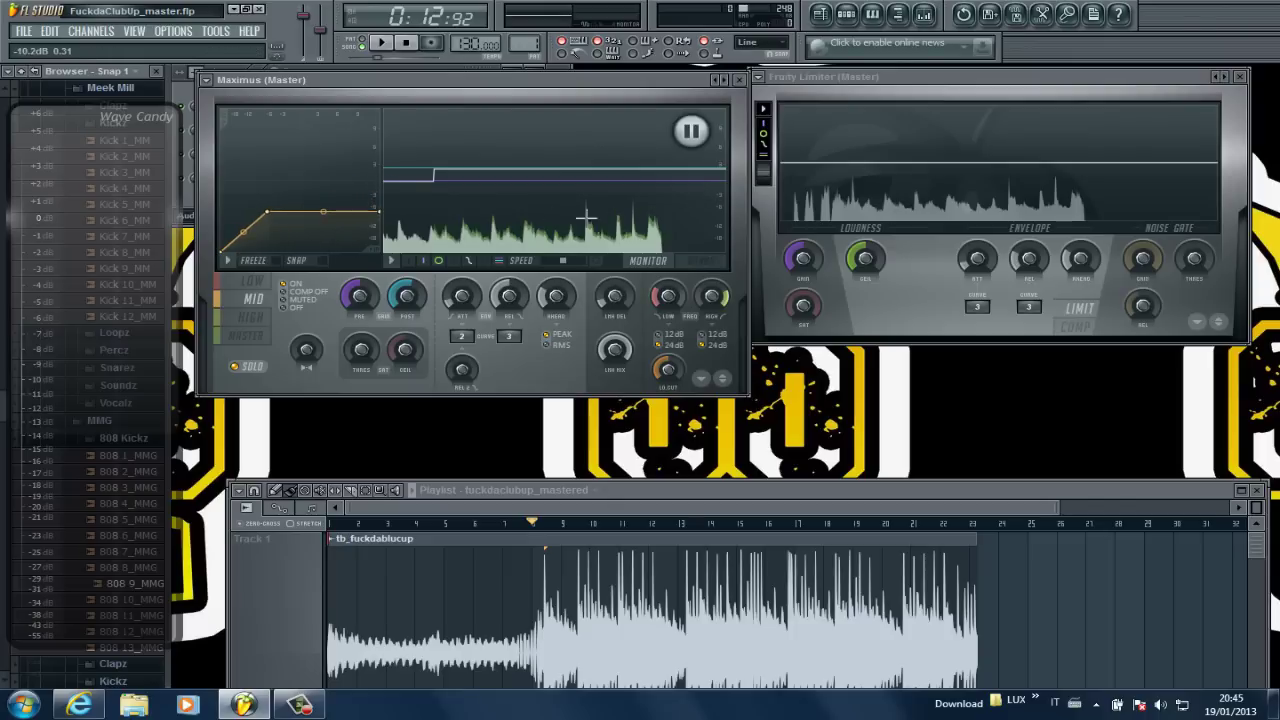
{"action": "key", "text": "space"}
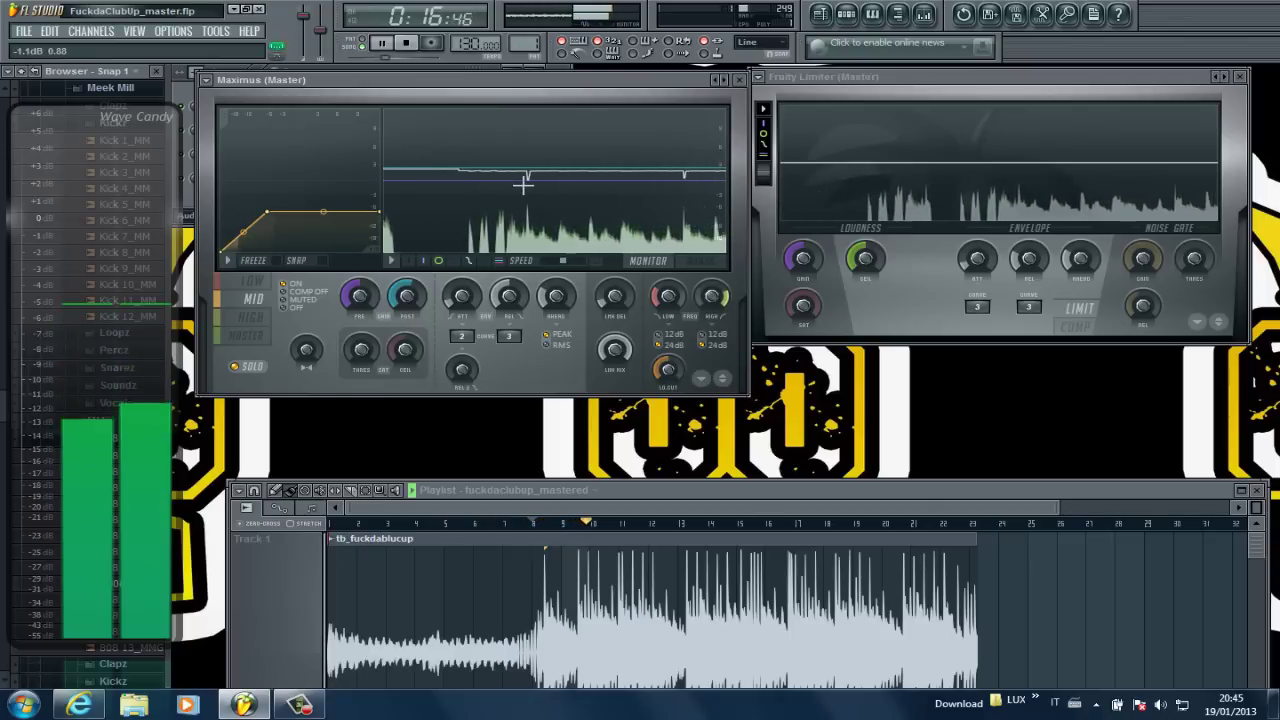
{"action": "key", "text": "space"}
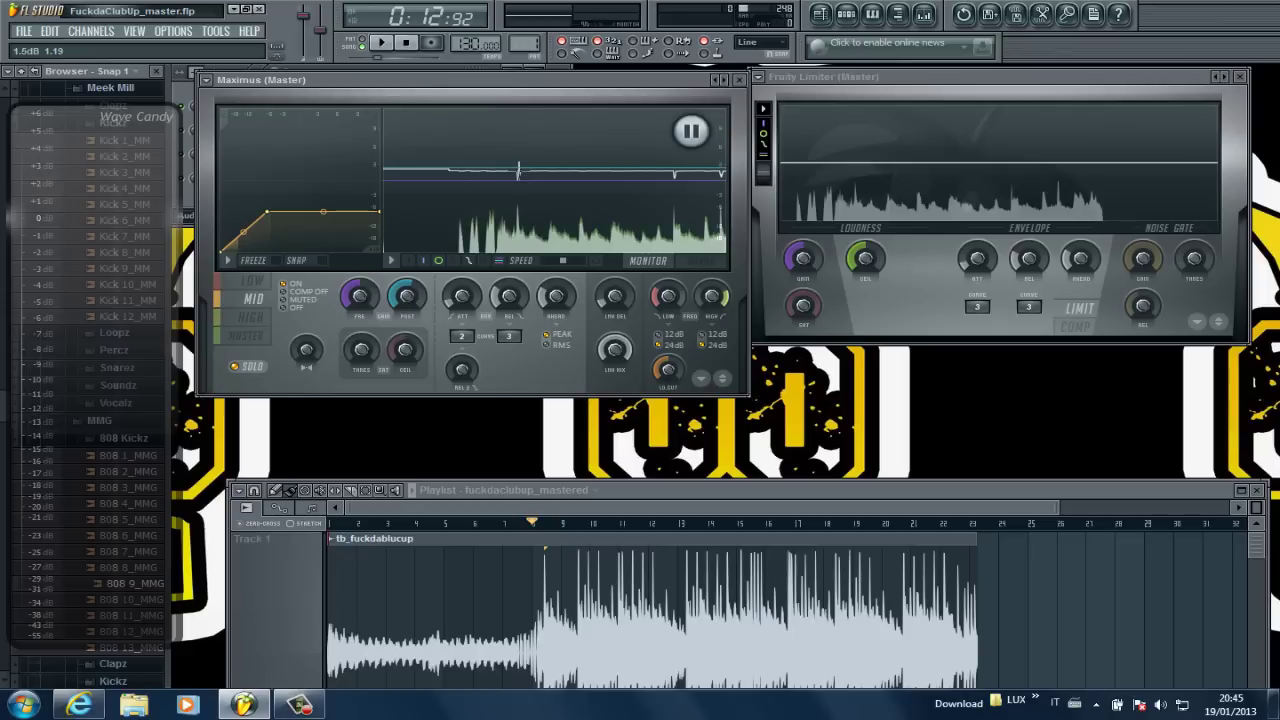
Replay the beat with the compressed mid band and close the Fruity Limiter window.
{"action": "key", "text": "space"}
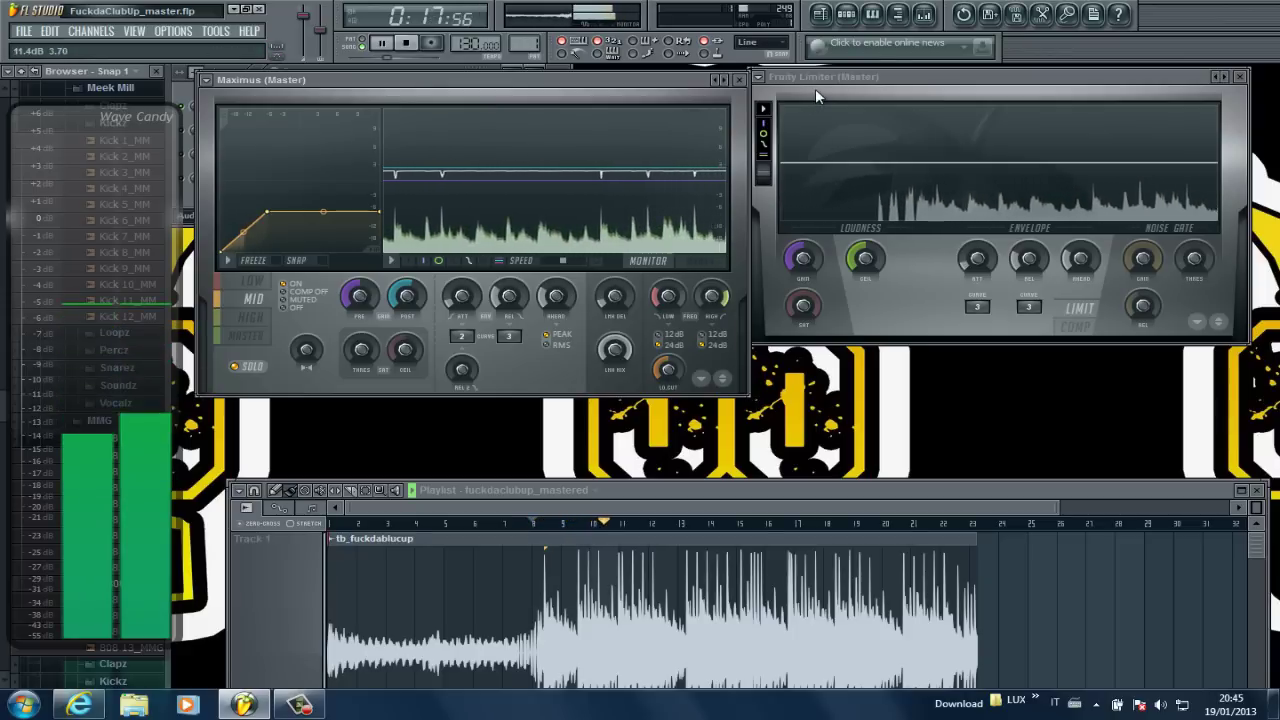
{"action": "left_click_drag", "start_coordinate": [816, 90], "coordinate": [826, 191]}
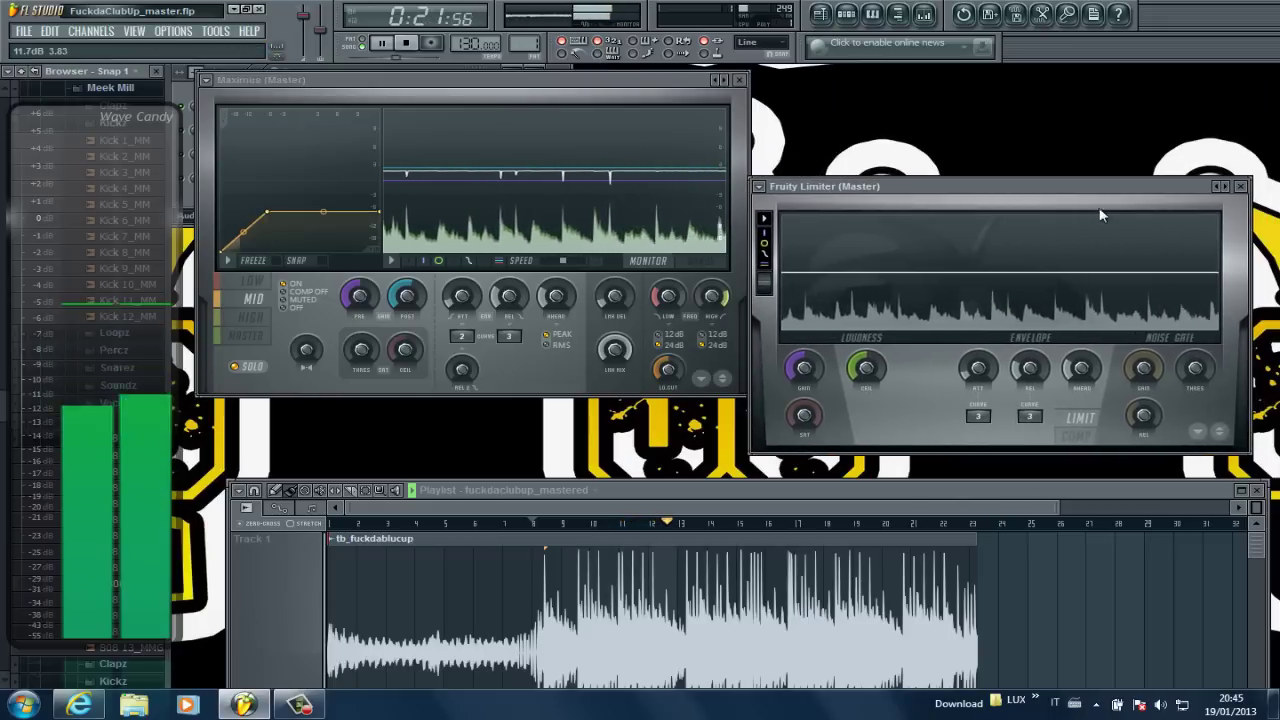
{"action": "left_click", "coordinate": [1242, 187]}
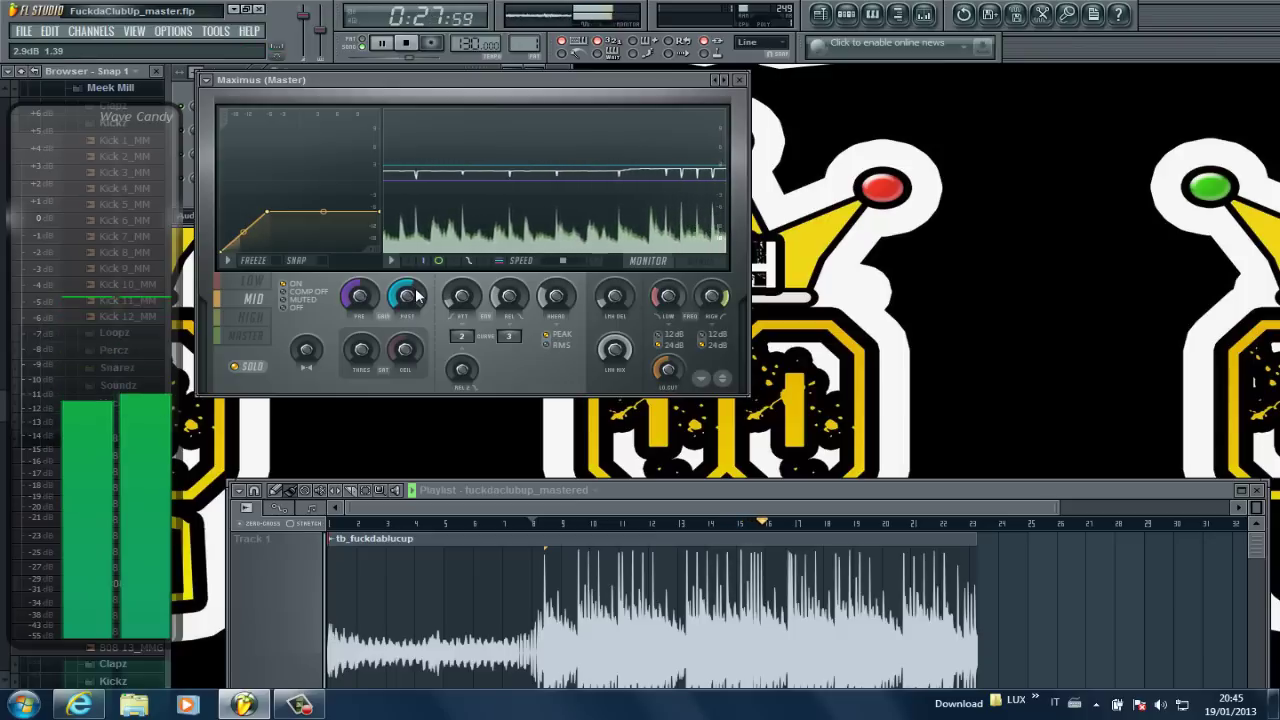
Switch Maximus to the high band, lower its curve's knee to about -9.5 dB, raise its post gain, and play the beat.
{"action": "left_click", "coordinate": [250, 328]}
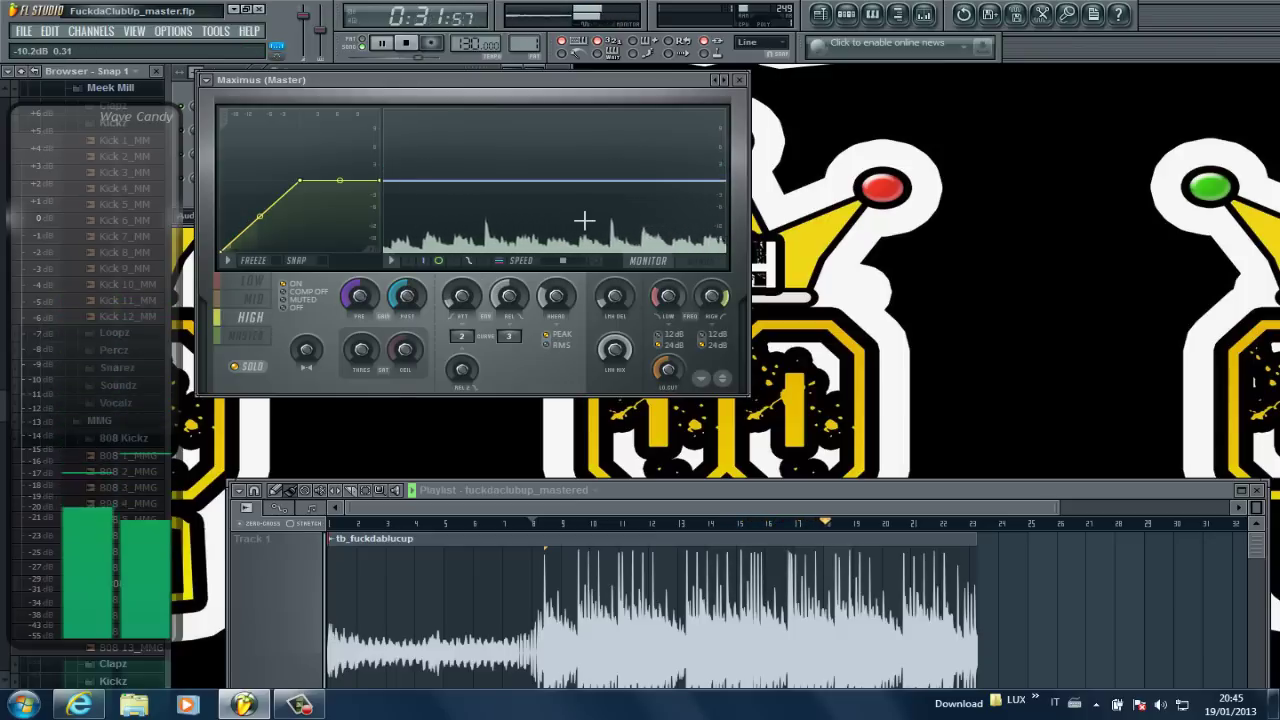
{"action": "key", "text": "space"}
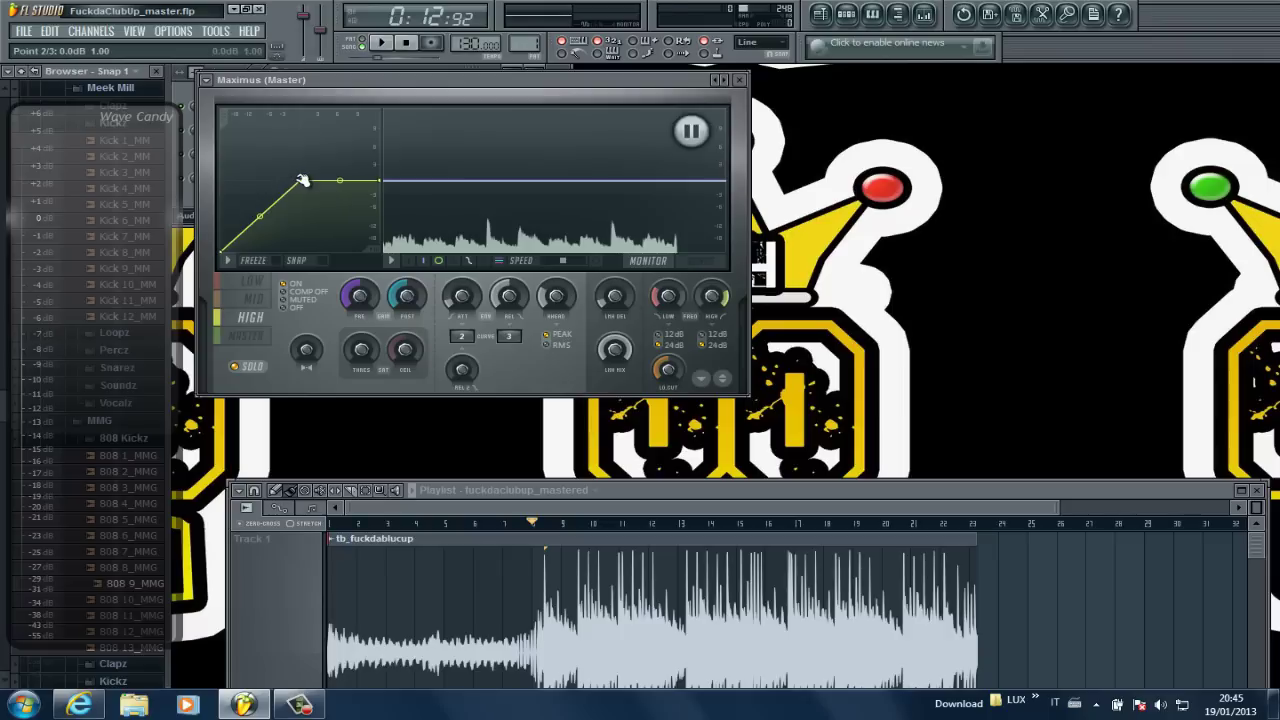
{"action": "left_click_drag", "start_coordinate": [302, 180], "coordinate": [260, 218]}
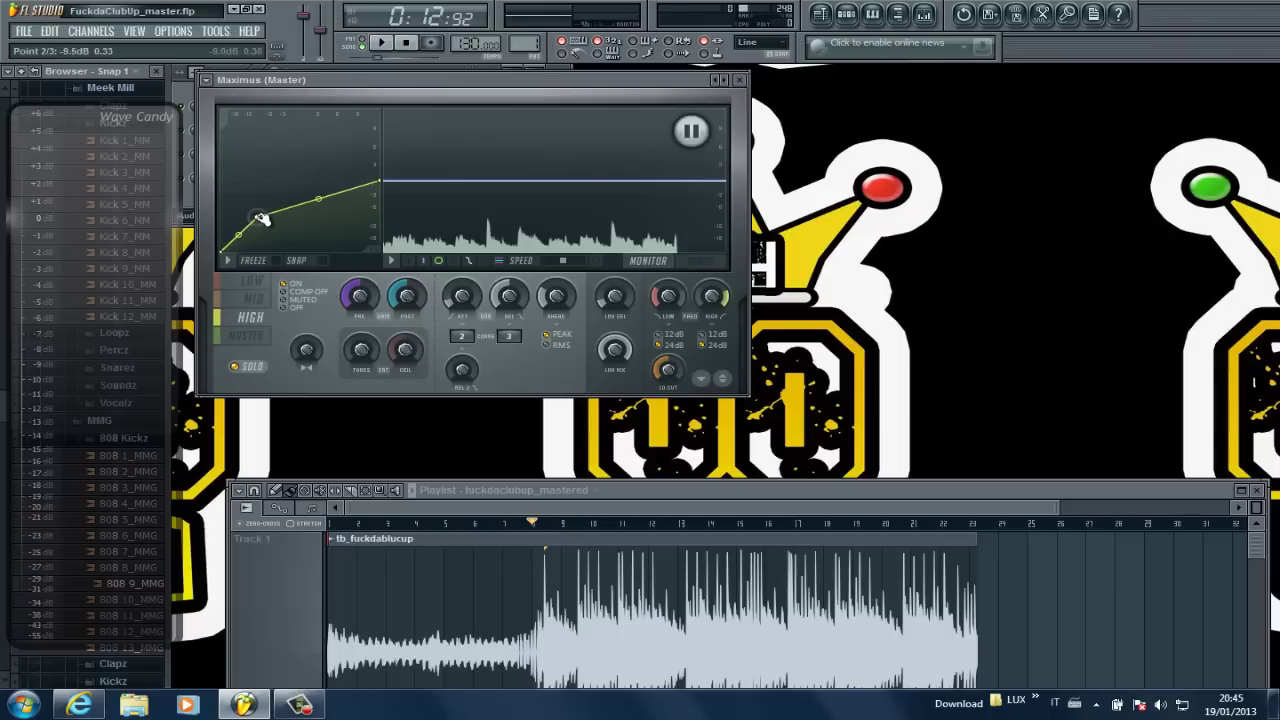
{"action": "left_click_drag", "start_coordinate": [410, 297], "coordinate": [412, 281]}
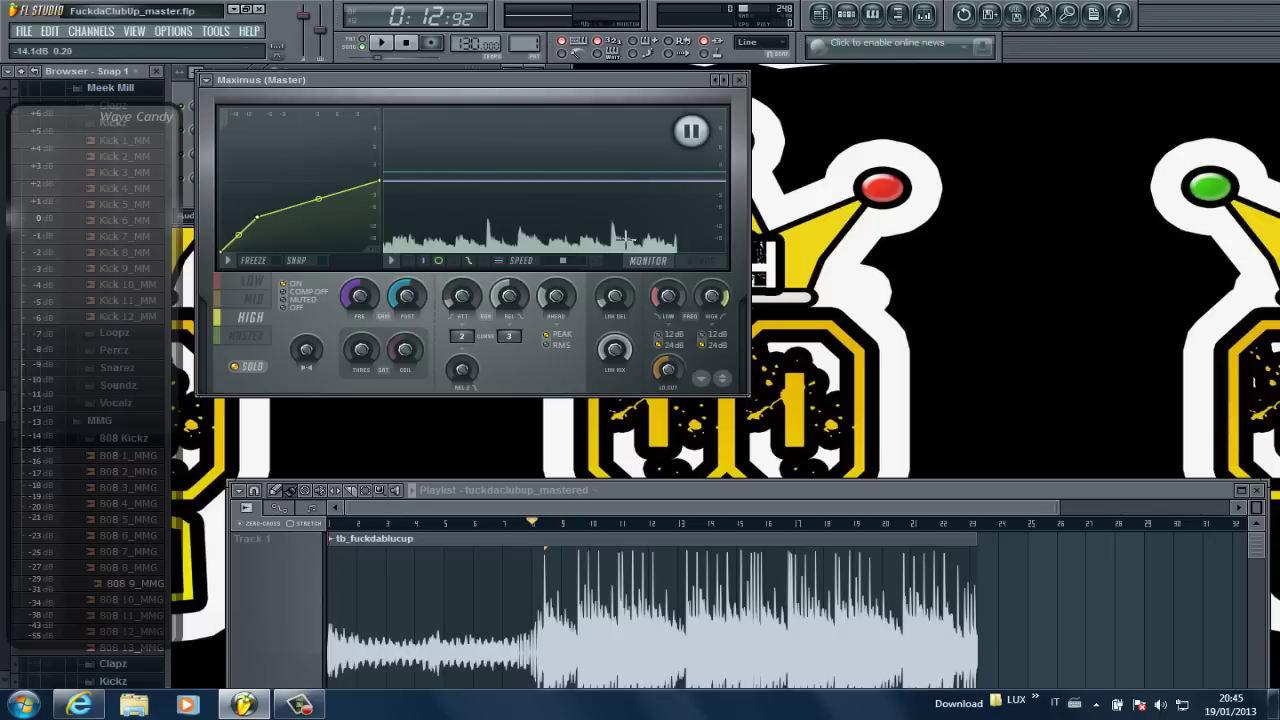
{"action": "key", "text": "space"}
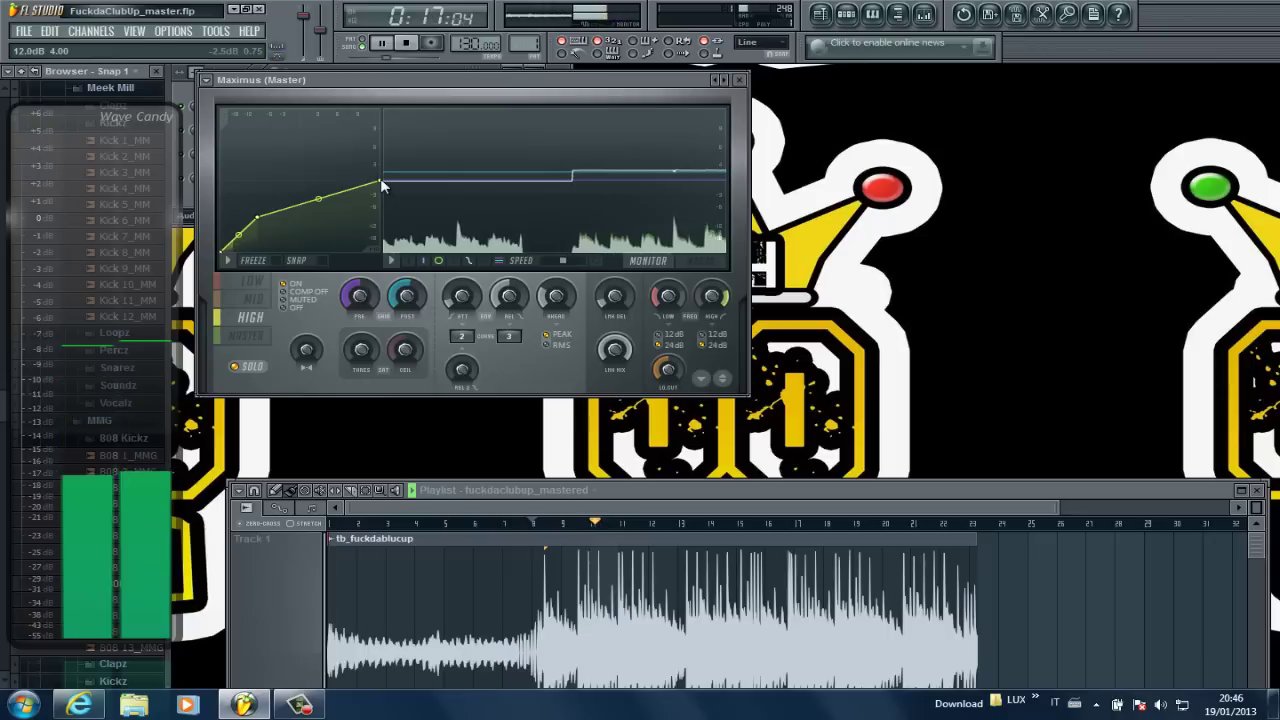
Lower the high band curve's end point and its knee further, and adjust the band's release during playback.
{"action": "left_click_drag", "start_coordinate": [380, 180], "coordinate": [396, 218]}
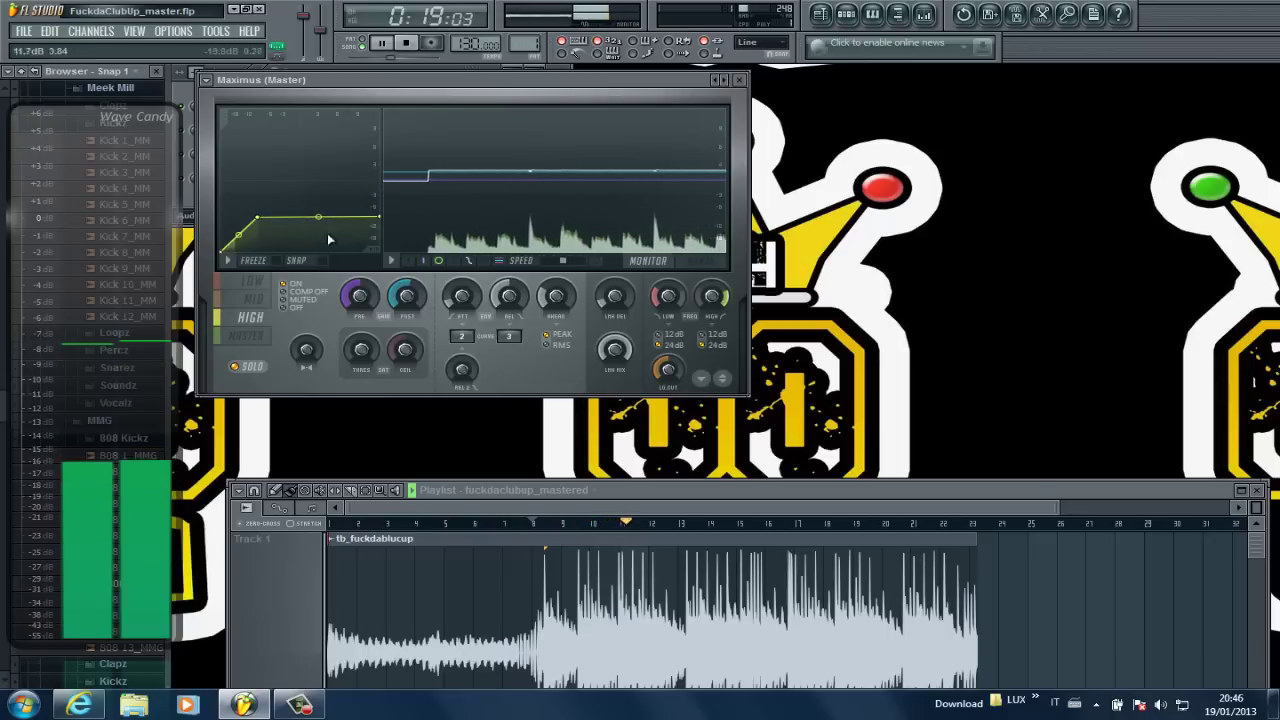
{"action": "left_click_drag", "start_coordinate": [257, 217], "coordinate": [250, 222]}
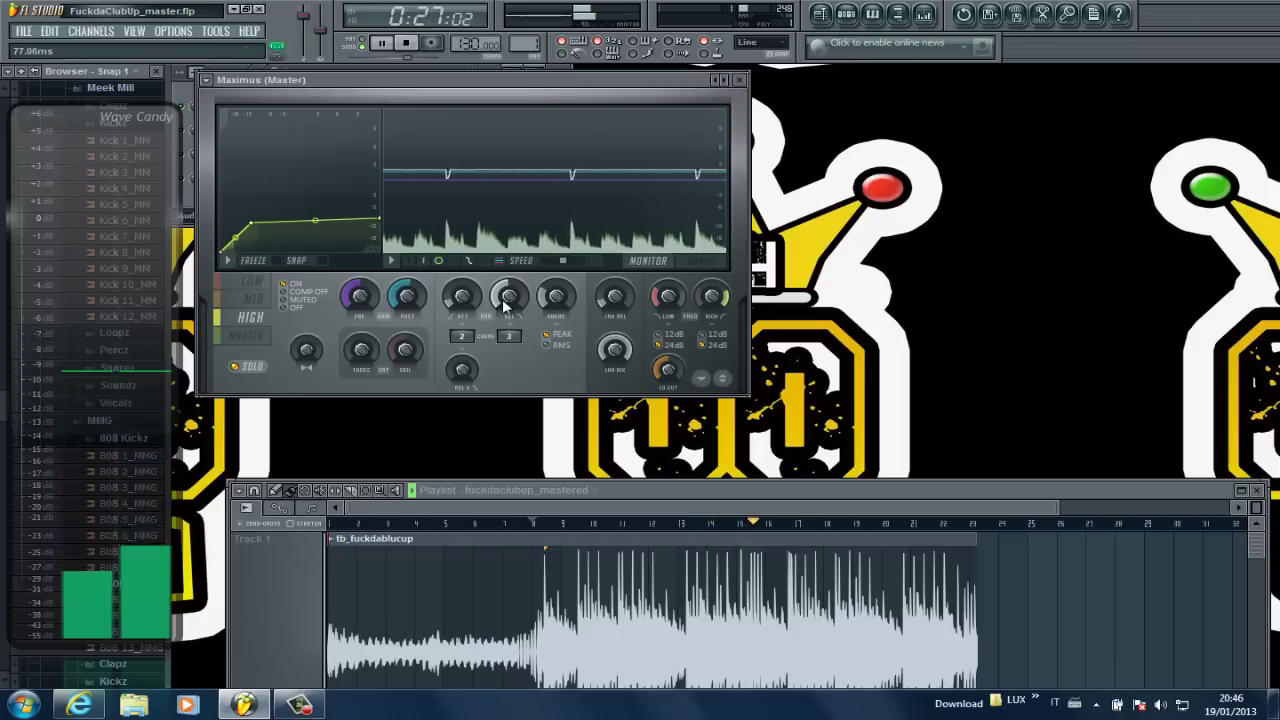
{"action": "left_click_drag", "start_coordinate": [500, 300], "coordinate": [525, 290]}
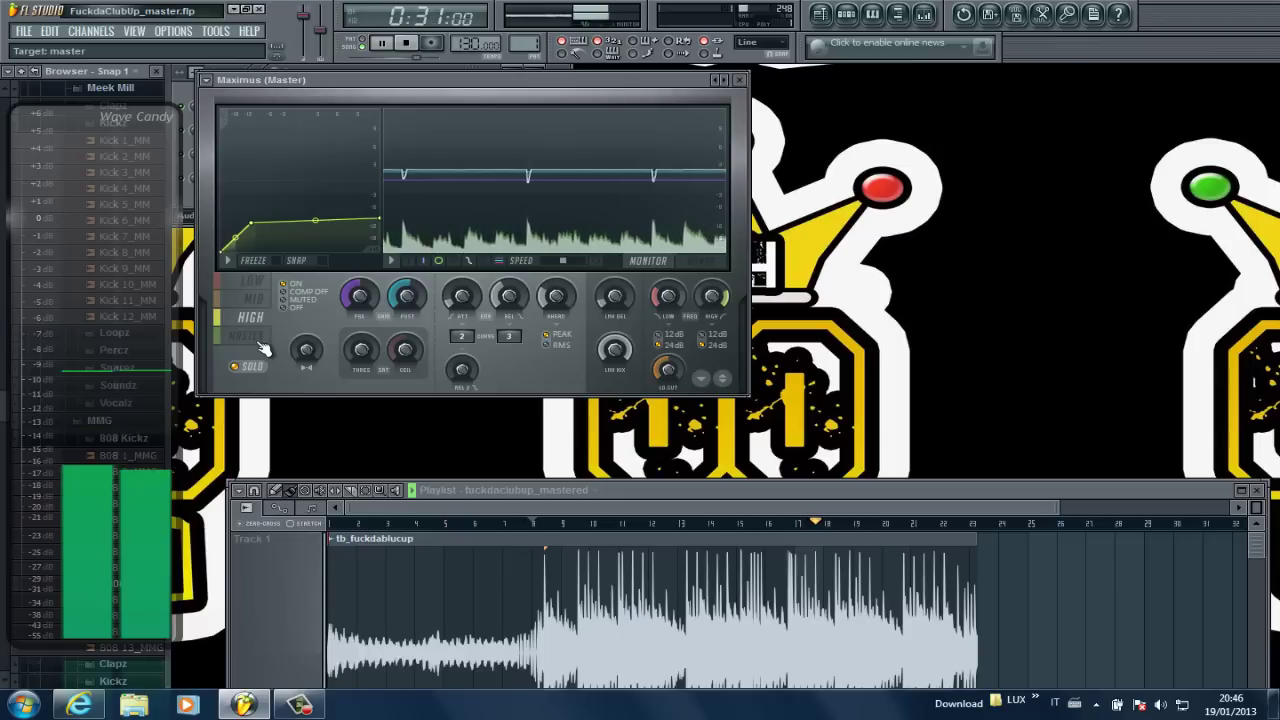
Show the master band in Maximus, then stop playback and freeze the monitor to examine the signal peaks.
{"action": "left_click", "coordinate": [262, 346]}
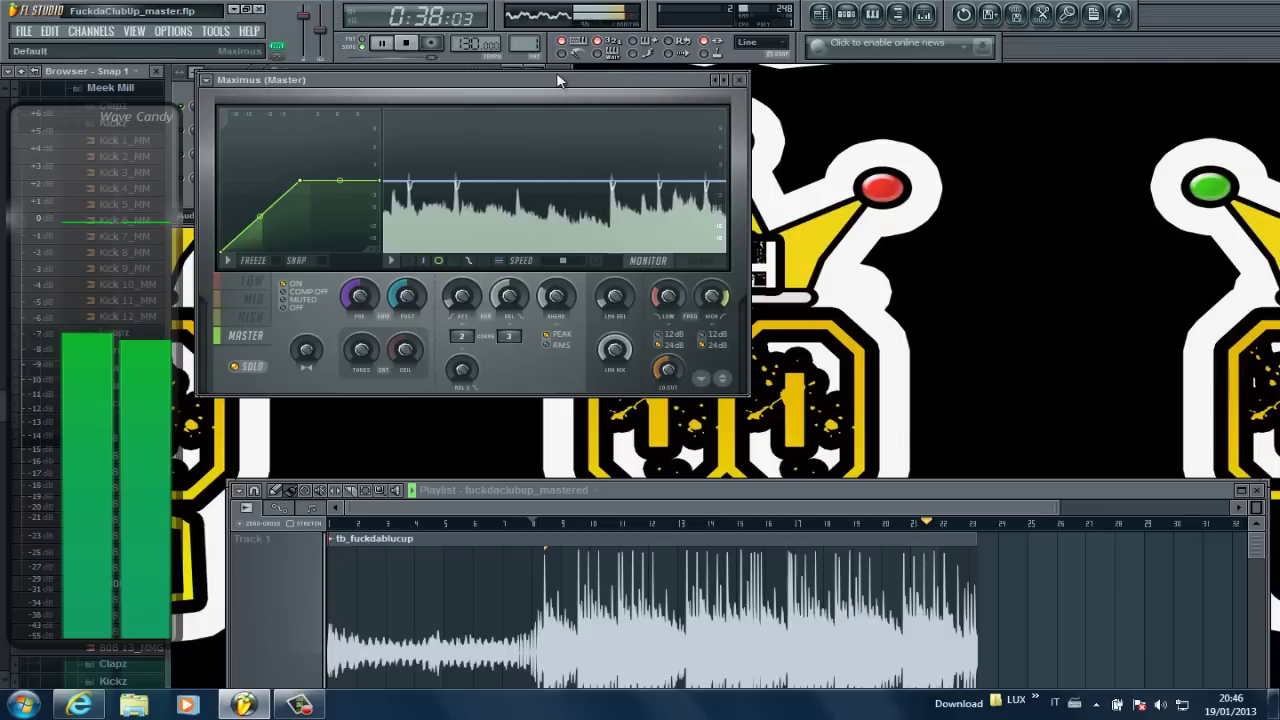
{"action": "key", "text": "space"}
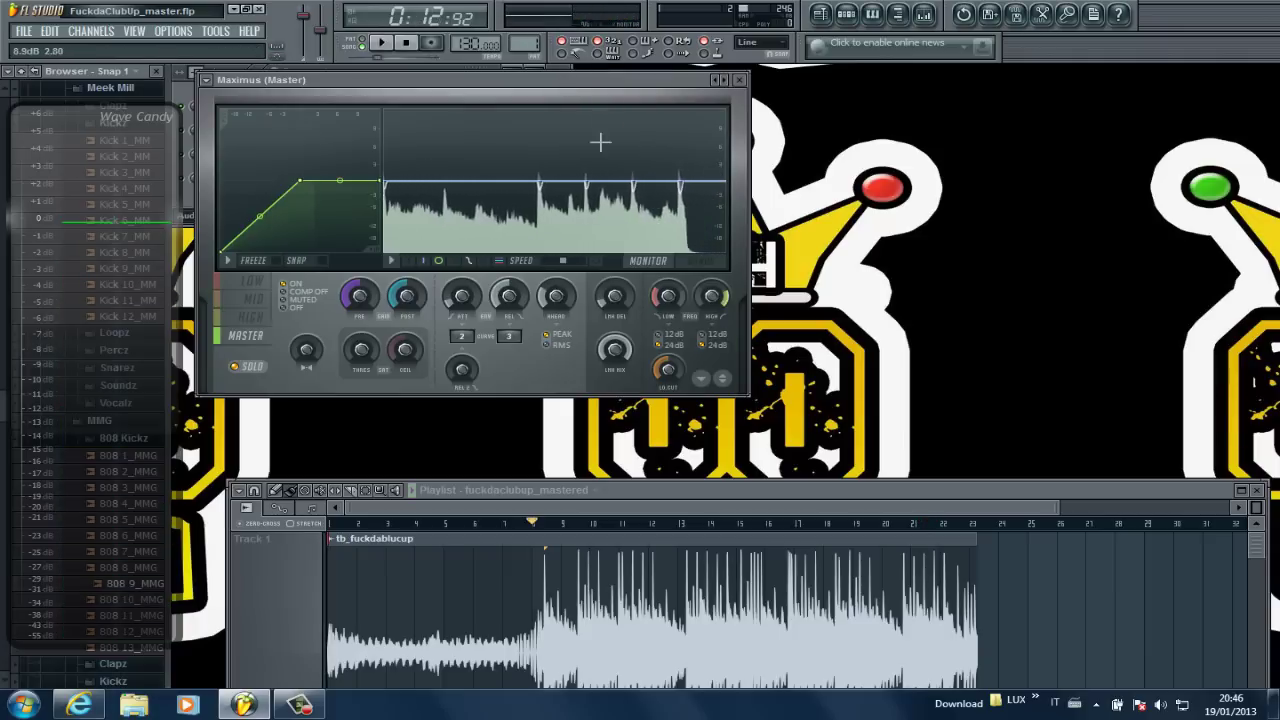
{"action": "left_click", "coordinate": [577, 217]}
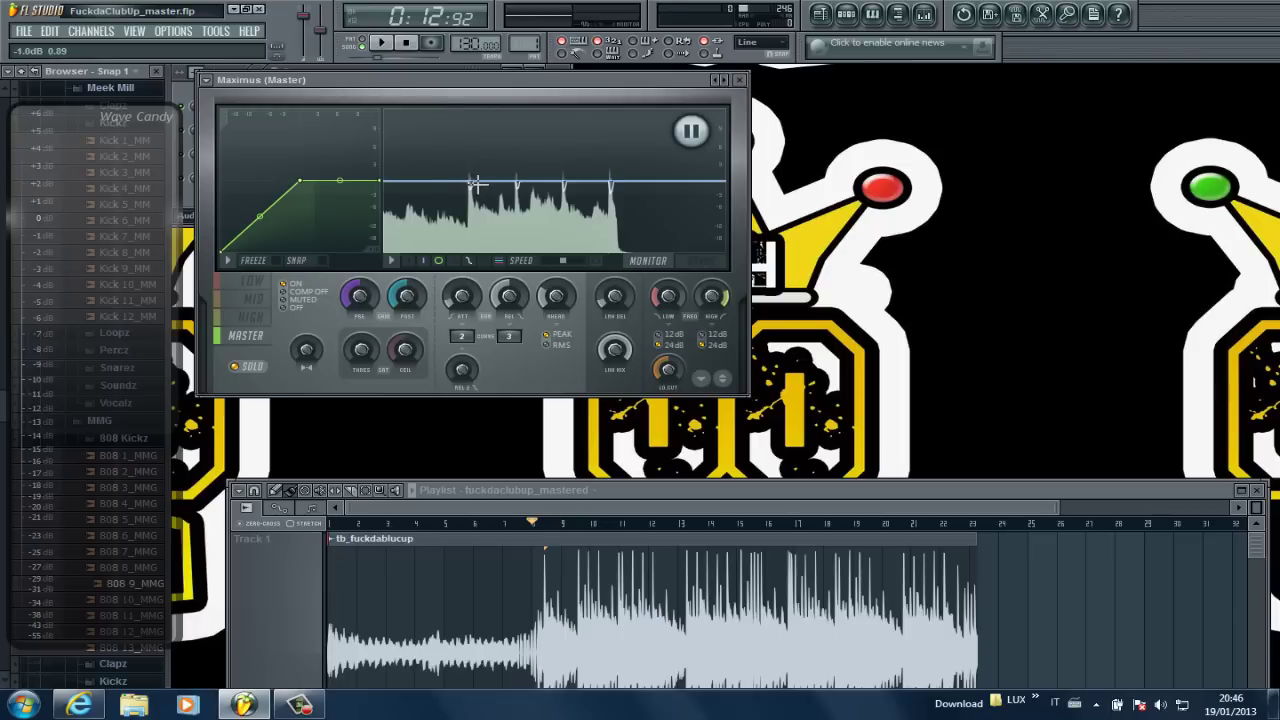
Lower the low band's post gain to nearly 0 dB in Maximus, unfreeze the monitor, and resume playback.
{"action": "left_click", "coordinate": [252, 283]}
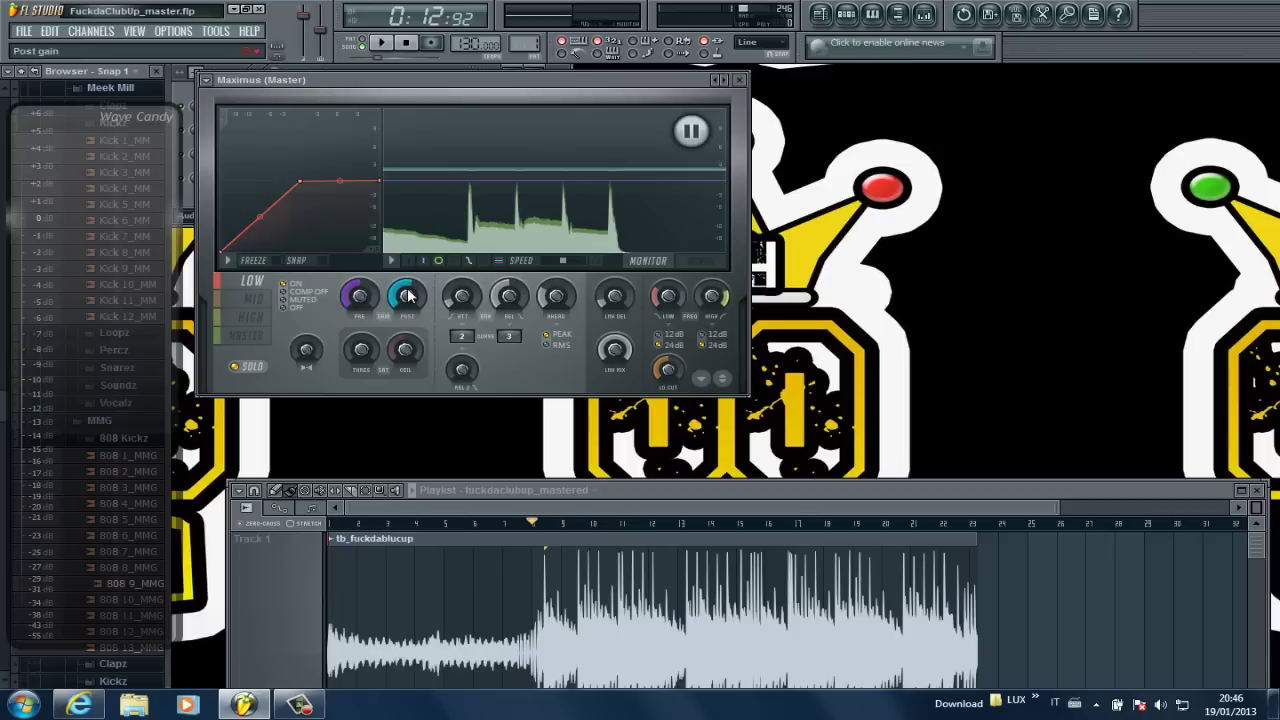
{"action": "left_click_drag", "start_coordinate": [408, 293], "coordinate": [402, 318]}
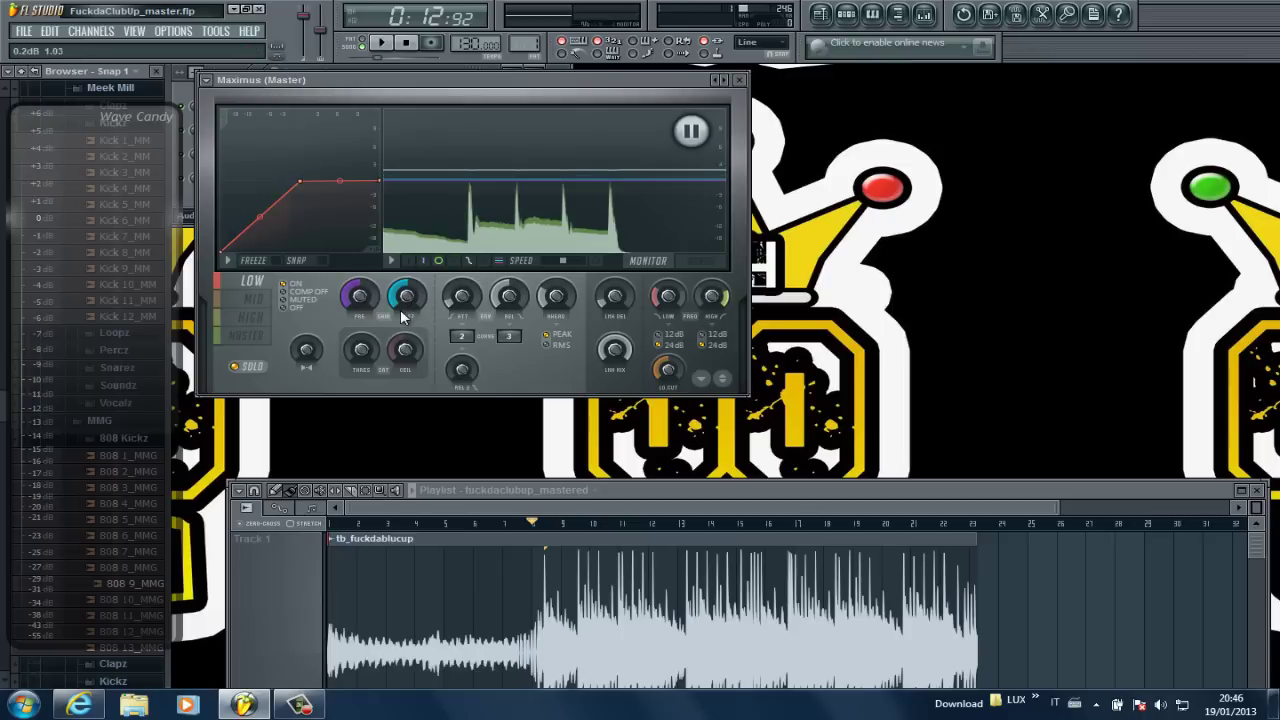
{"action": "left_click", "coordinate": [688, 131]}
{"action": "key", "text": "space"}
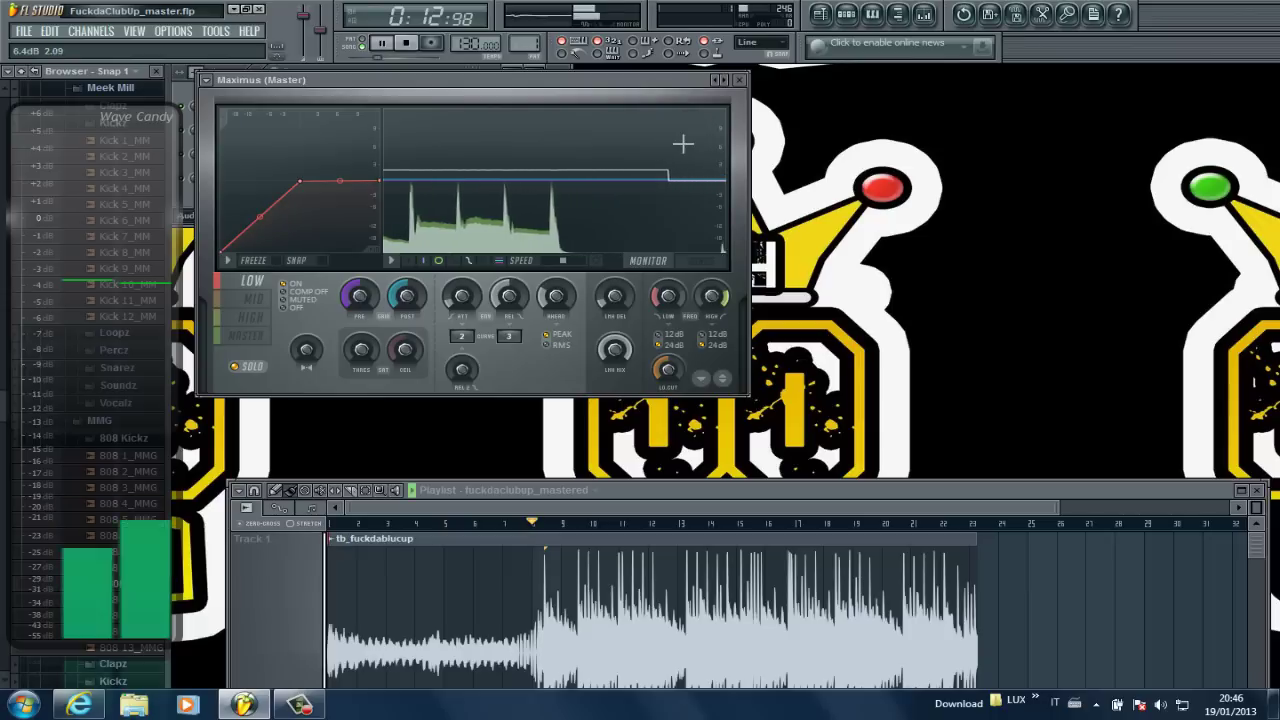
Check the master band's peaks, reduce the low band's post gain slightly further, and recheck the master band during playback.
{"action": "left_click", "coordinate": [256, 340]}
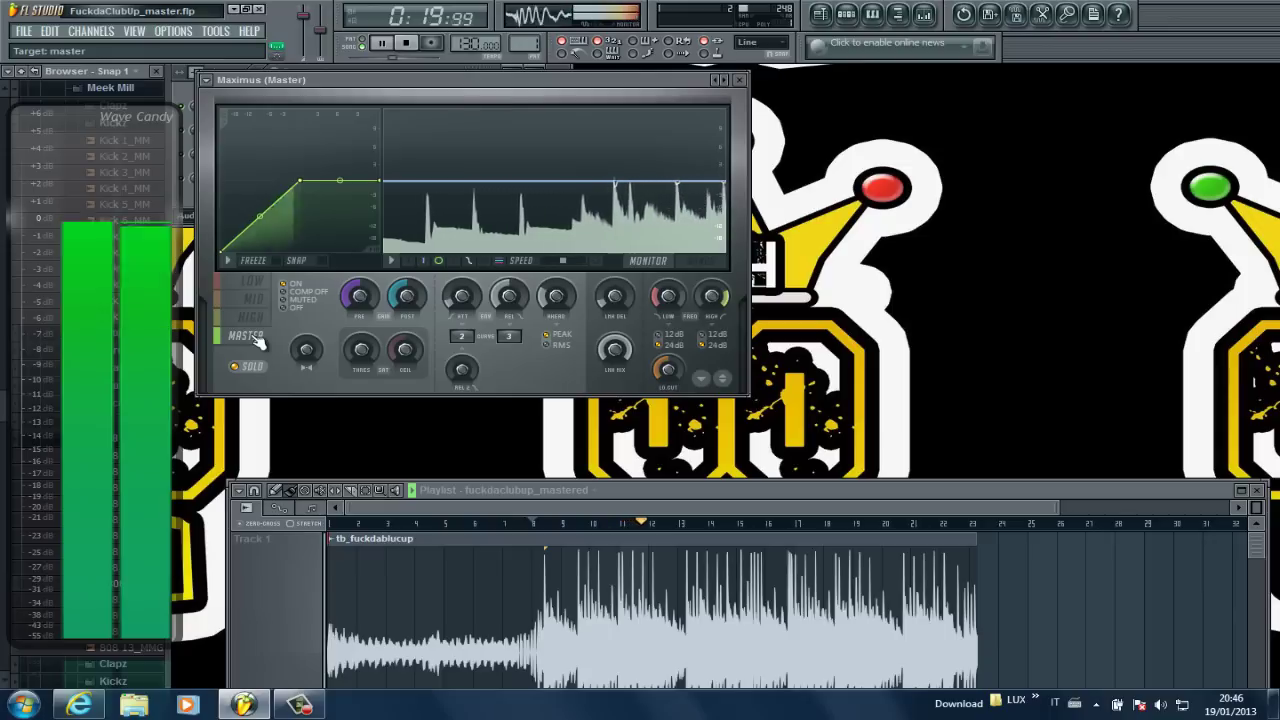
{"action": "left_click", "coordinate": [264, 288]}
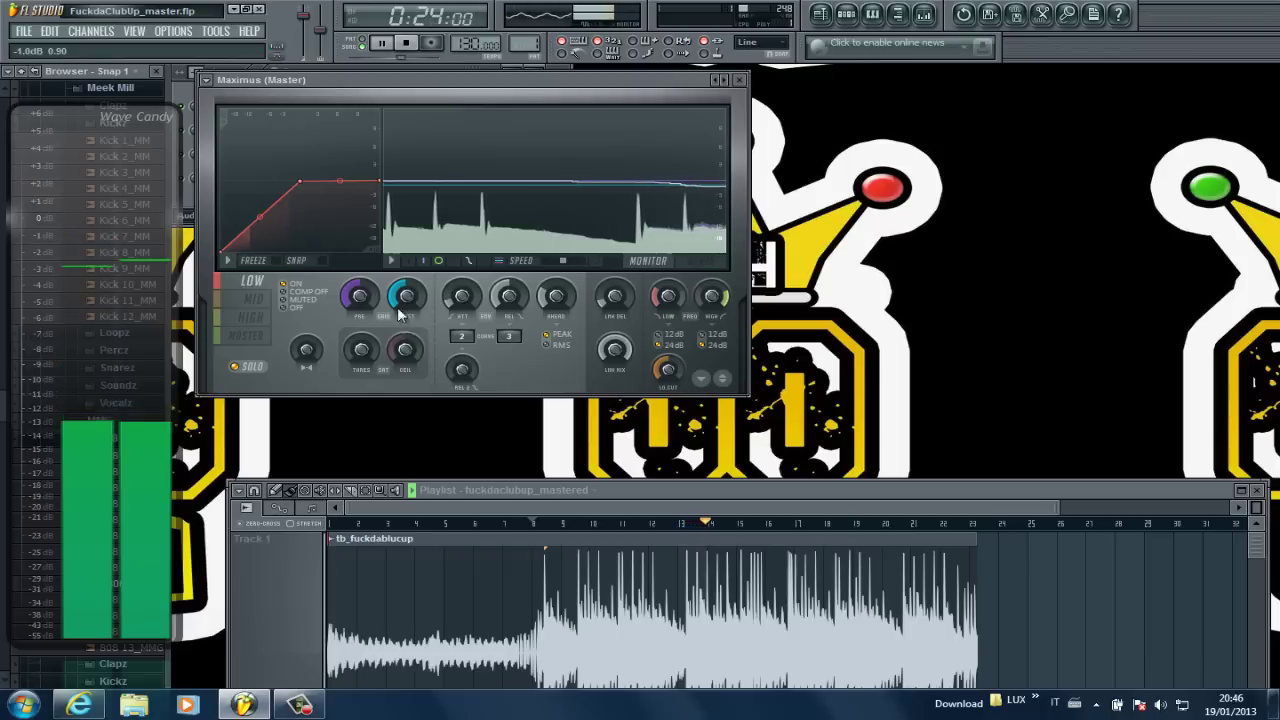
{"action": "left_click", "coordinate": [268, 343]}
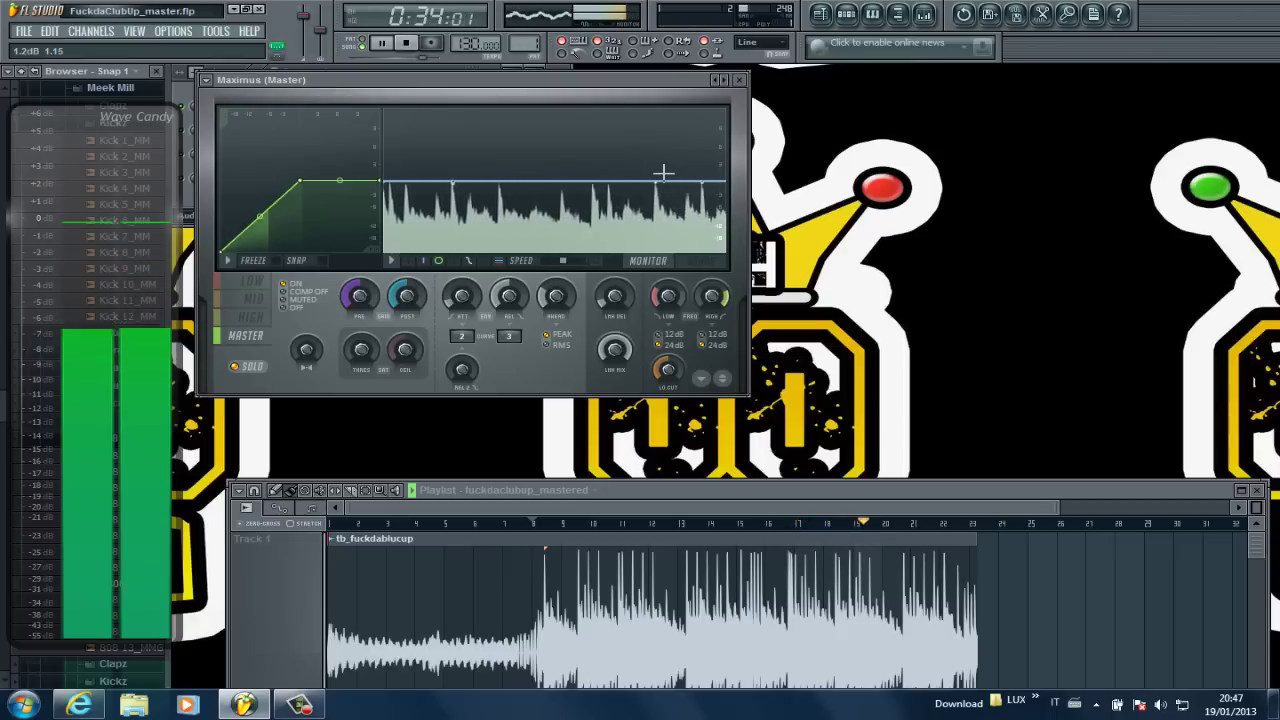
Stop playback, move the Playlist higher, and review the high, mid, low and master bands in Maximus.
{"action": "key", "text": "space"}
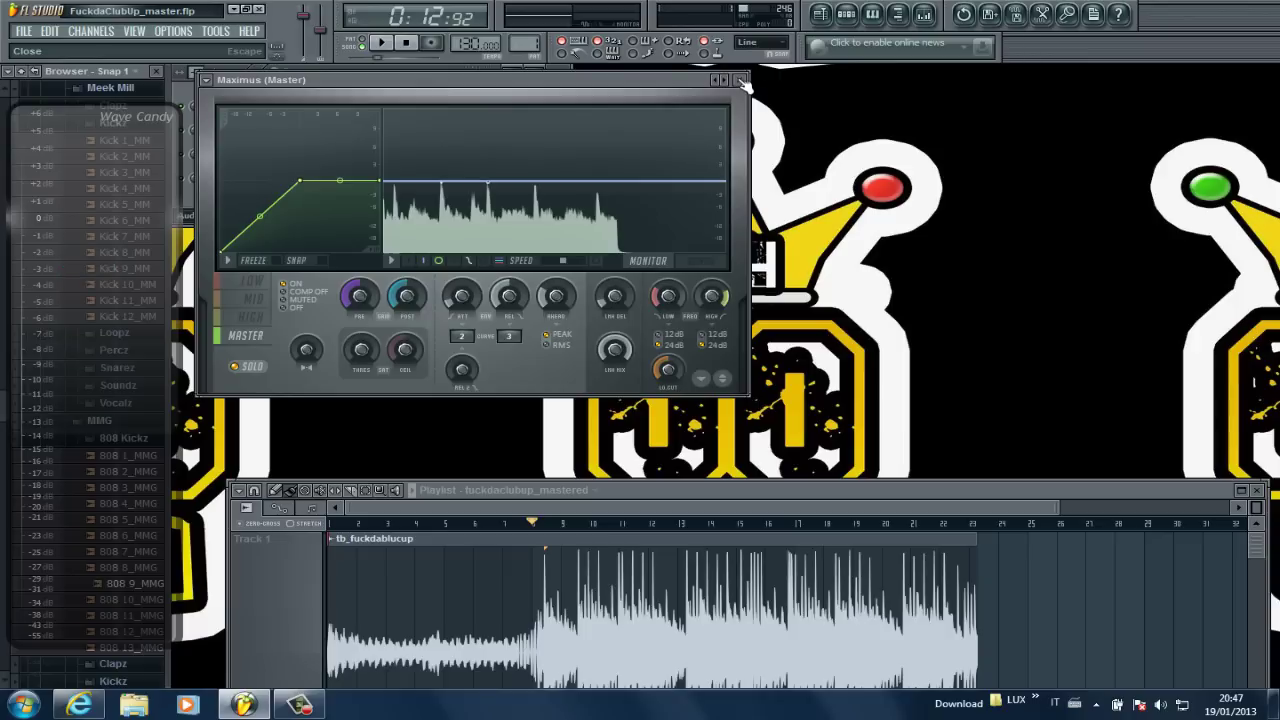
{"action": "left_click_drag", "start_coordinate": [941, 490], "coordinate": [927, 357]}
{"action": "left_click", "coordinate": [497, 80]}
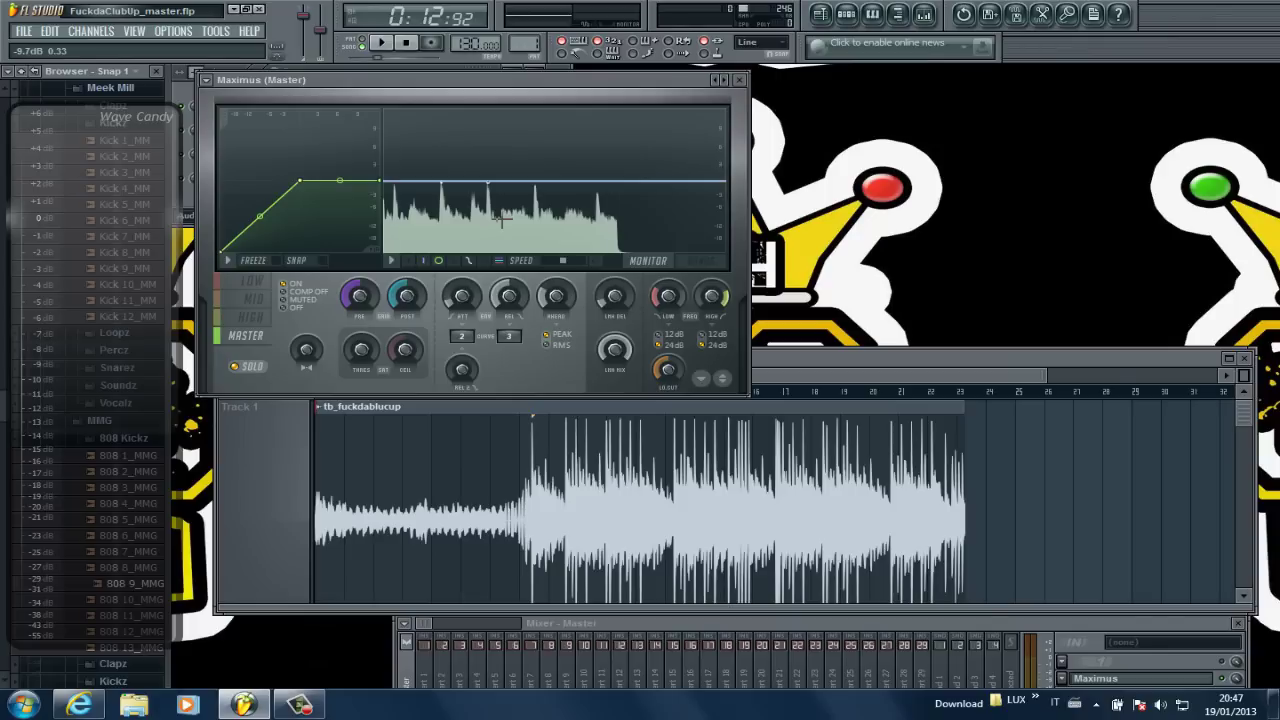
{"action": "left_click", "coordinate": [260, 318]}
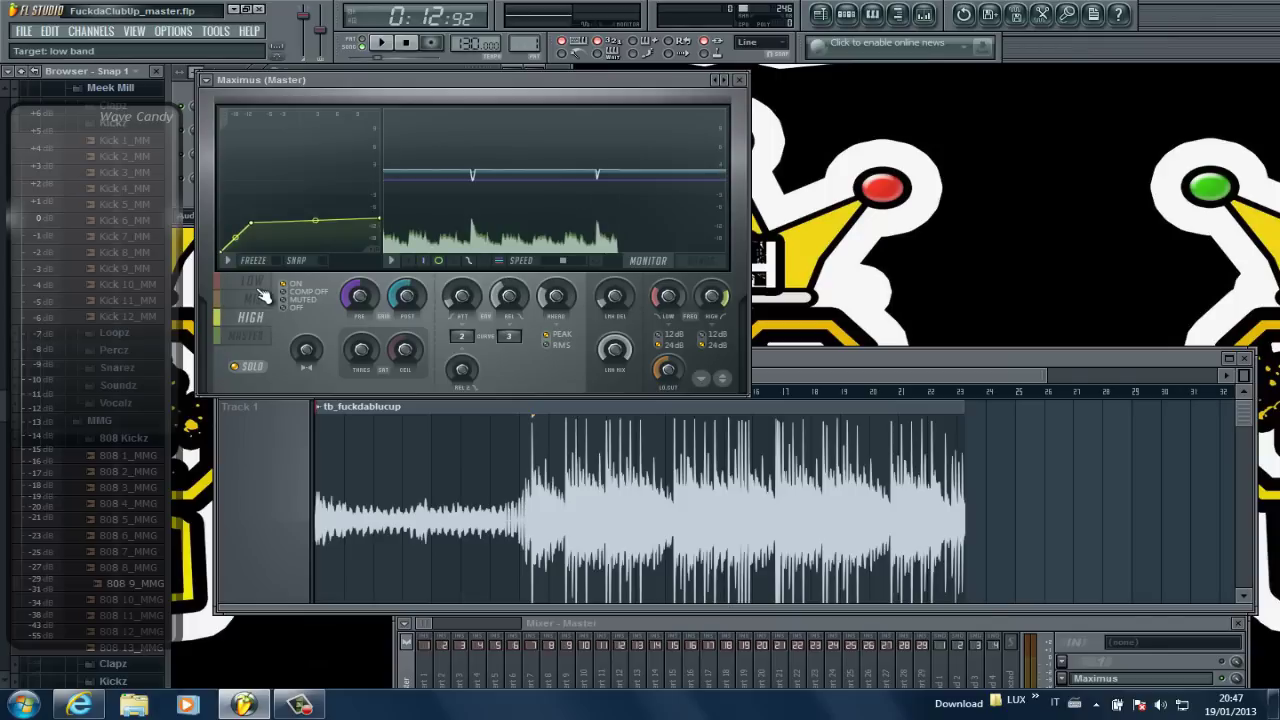
{"action": "left_click", "coordinate": [262, 296]}
{"action": "left_click", "coordinate": [262, 283]}
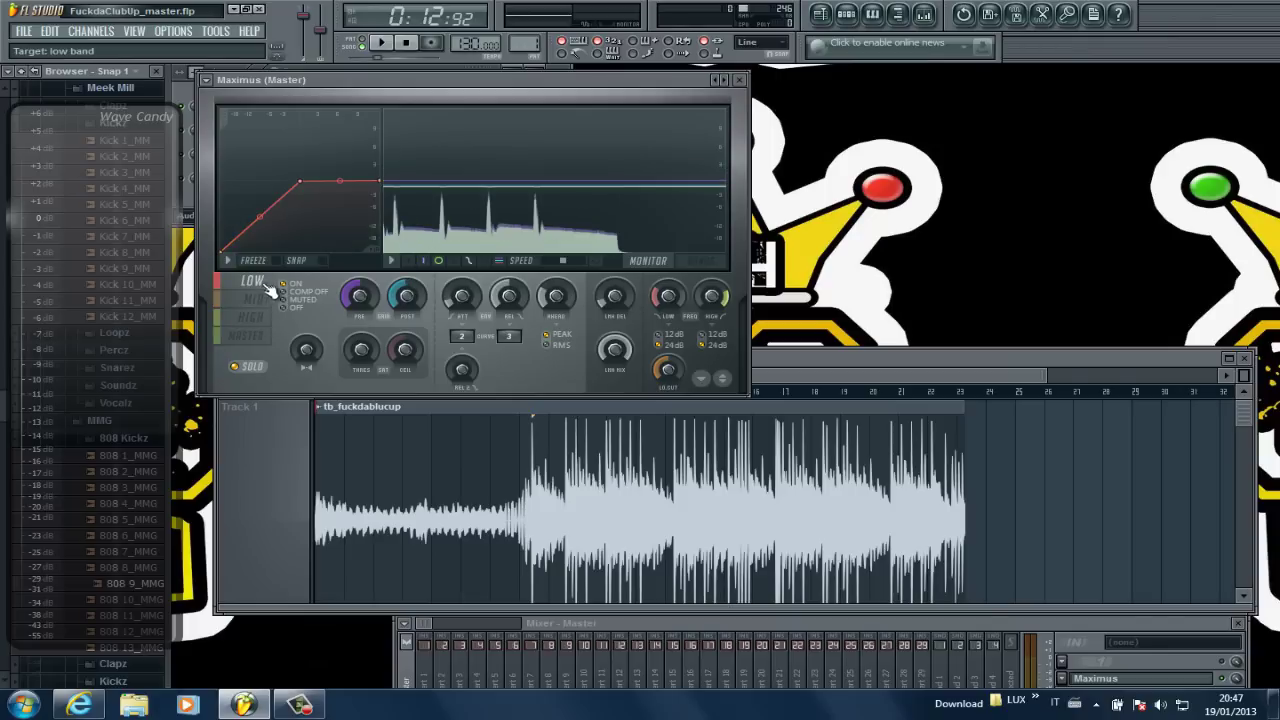
{"action": "left_click", "coordinate": [254, 336]}
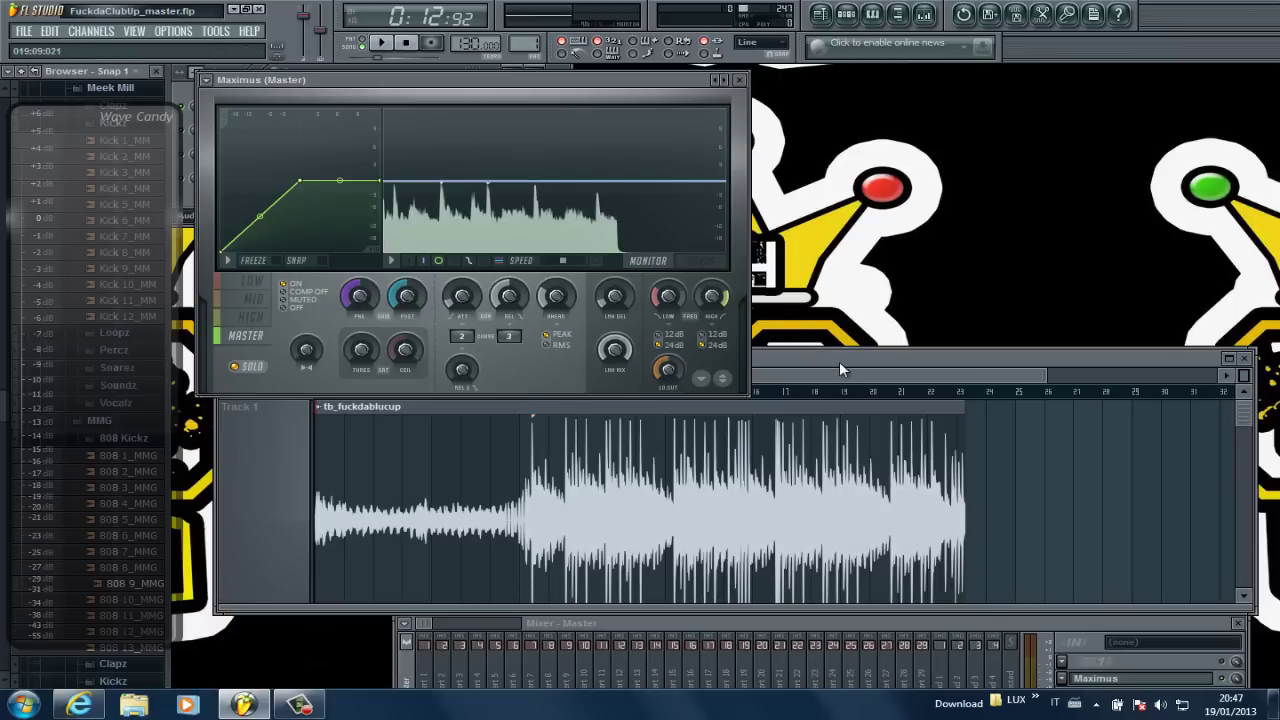
Show the Mixer, open the Master track's Fruity Limiter, and close Maximus.
{"action": "mouse_move", "coordinate": [841, 360]}
{"action": "left_mouse_down"}
{"action": "mouse_move", "coordinate": [839, 308]}
{"action": "mouse_move", "coordinate": [827, 333]}
{"action": "mouse_move", "coordinate": [841, 339]}
{"action": "left_mouse_up"}
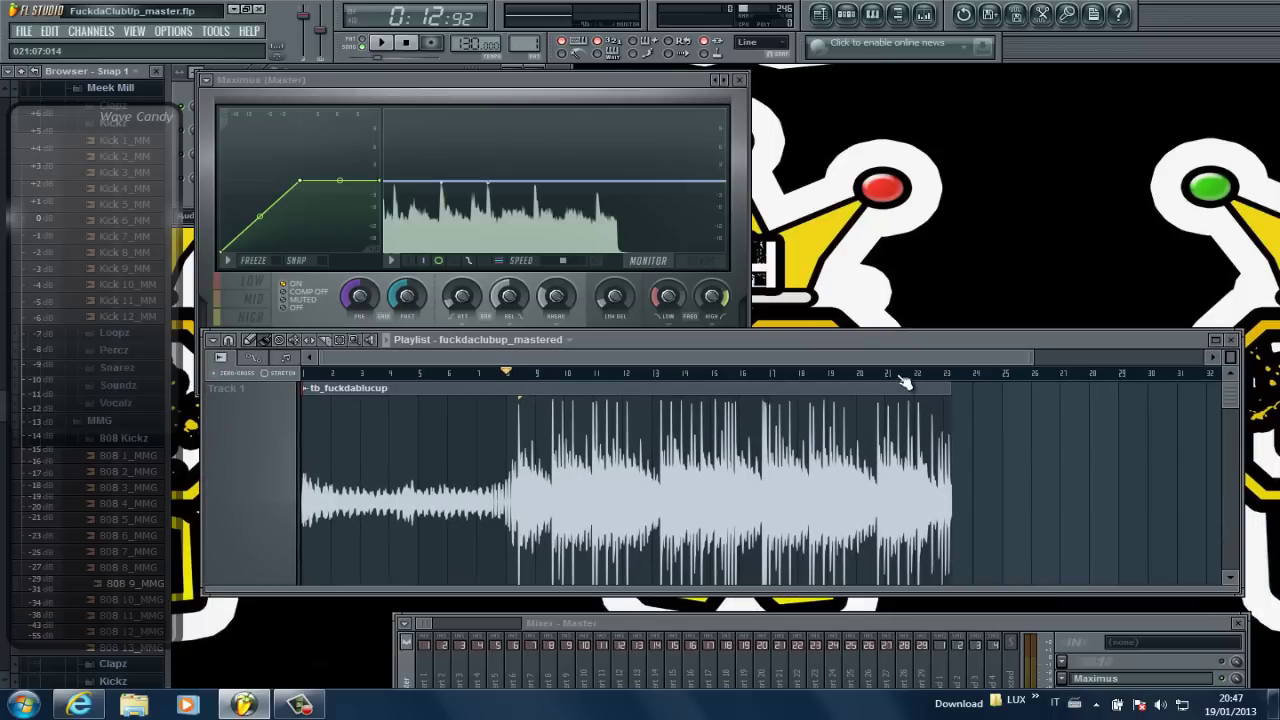
{"action": "left_click", "coordinate": [923, 18]}
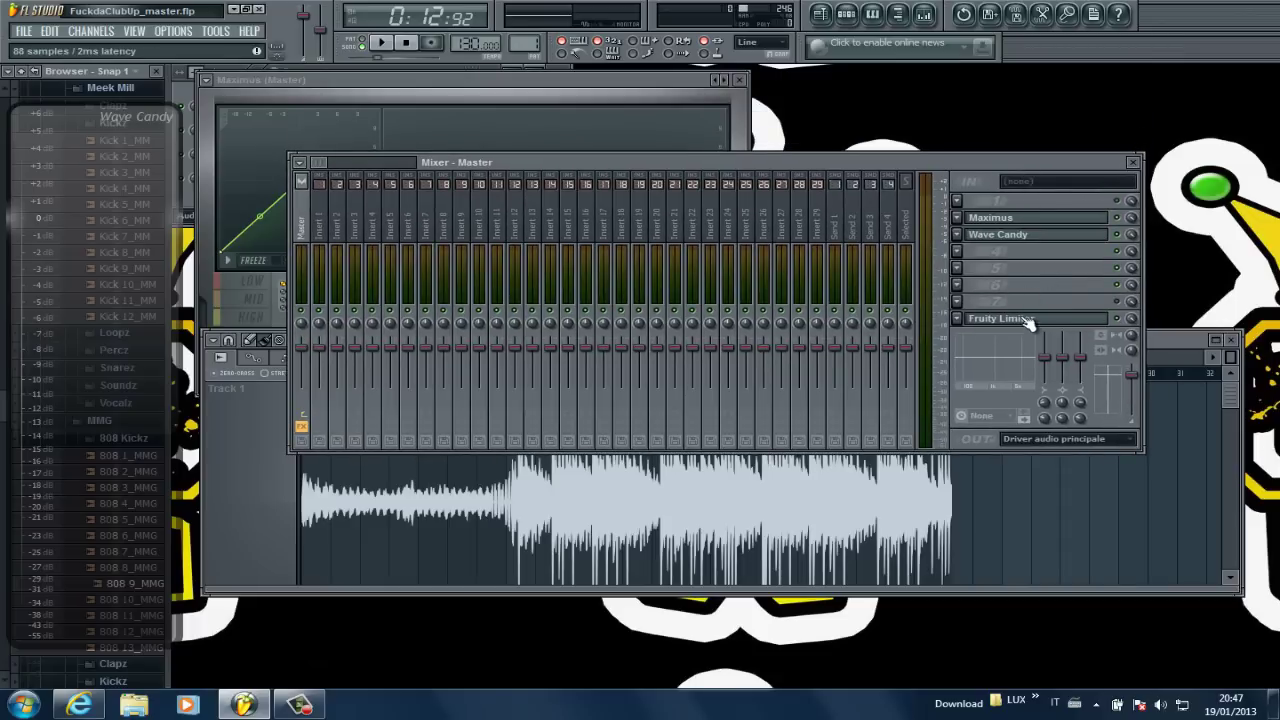
{"action": "left_click", "coordinate": [1027, 319]}
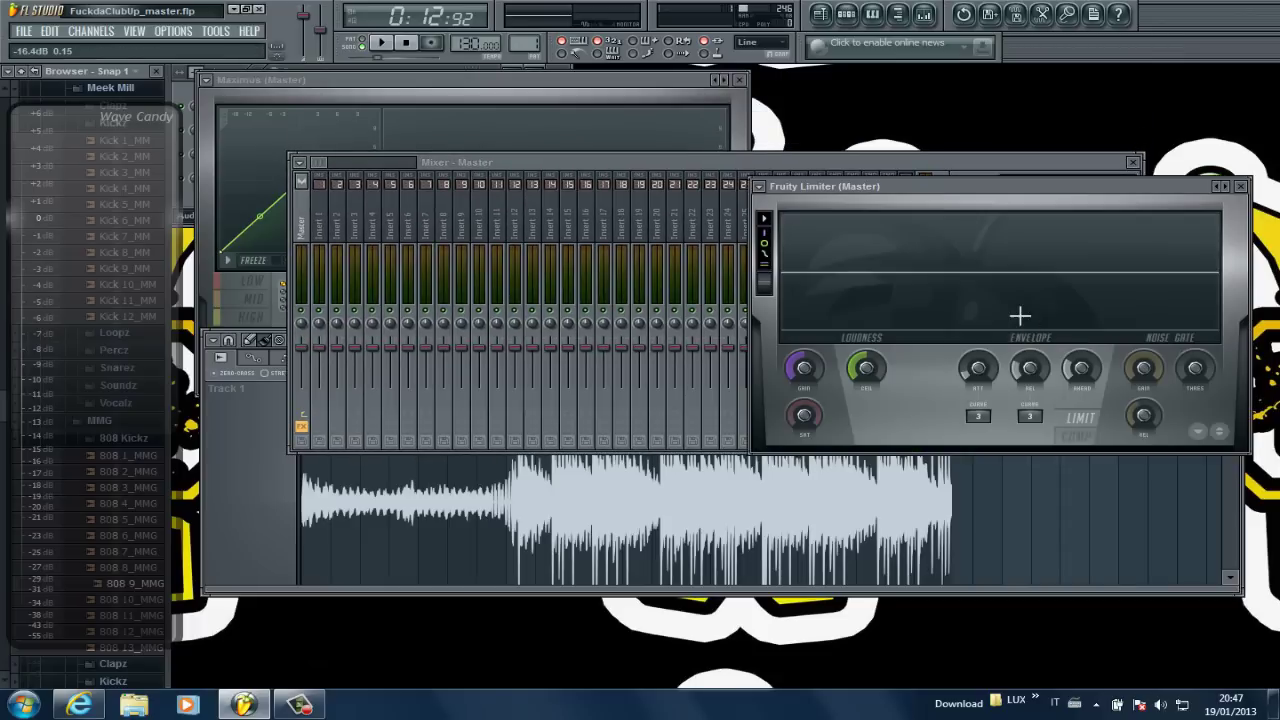
{"action": "left_click", "coordinate": [741, 80]}
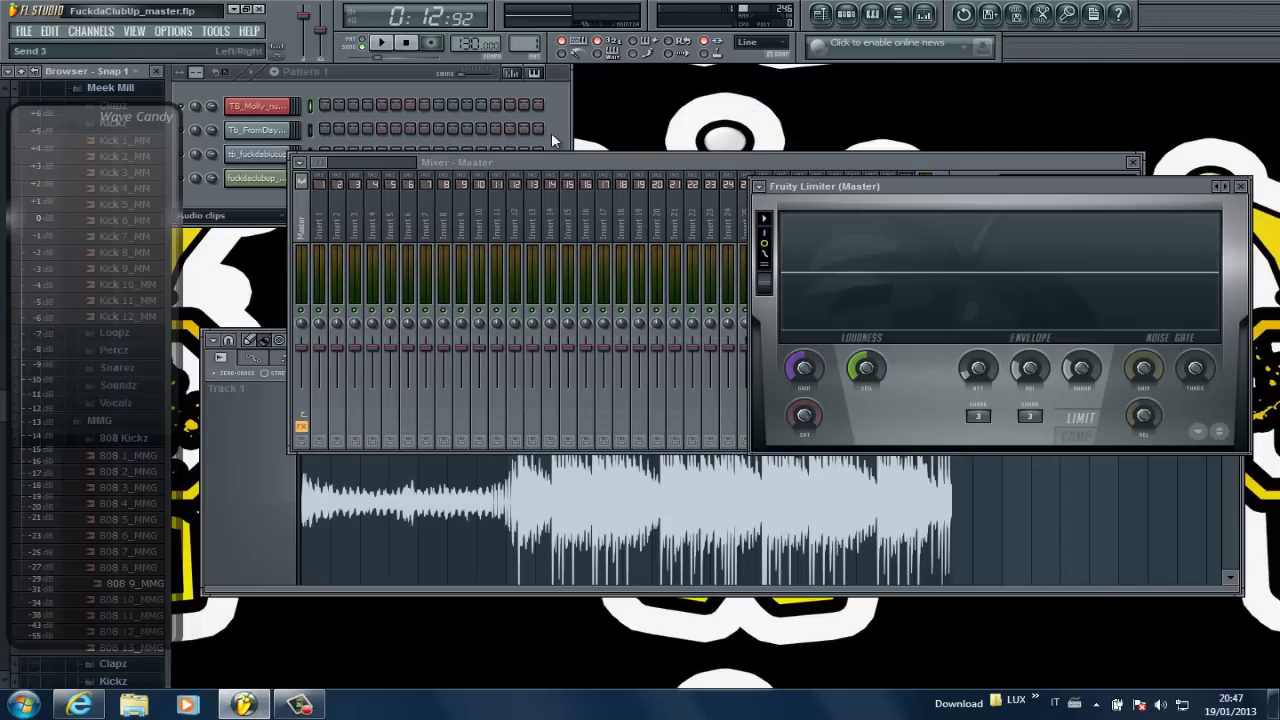
Rearrange the Mixer, Fruity Limiter and Playlist windows so the limiter and the audio clip's waveform are both in view.
{"action": "left_click_drag", "start_coordinate": [629, 157], "coordinate": [641, 470]}
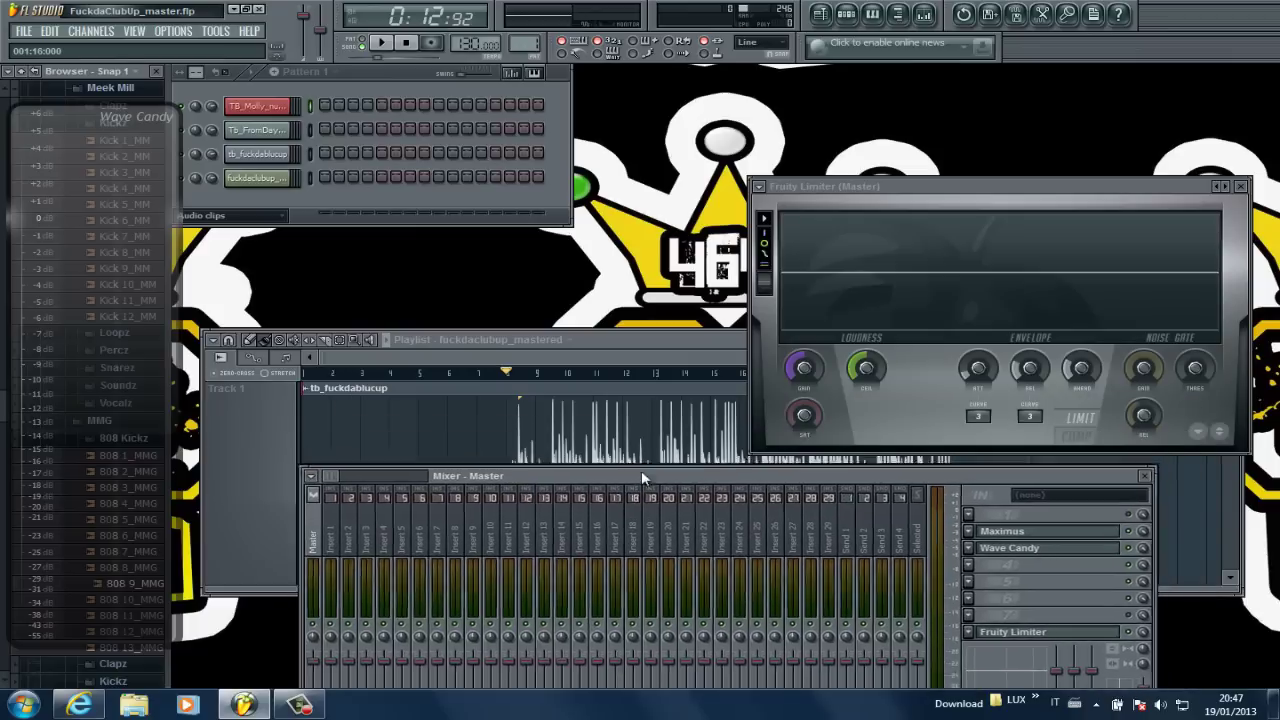
{"action": "left_click_drag", "start_coordinate": [926, 187], "coordinate": [878, 85]}
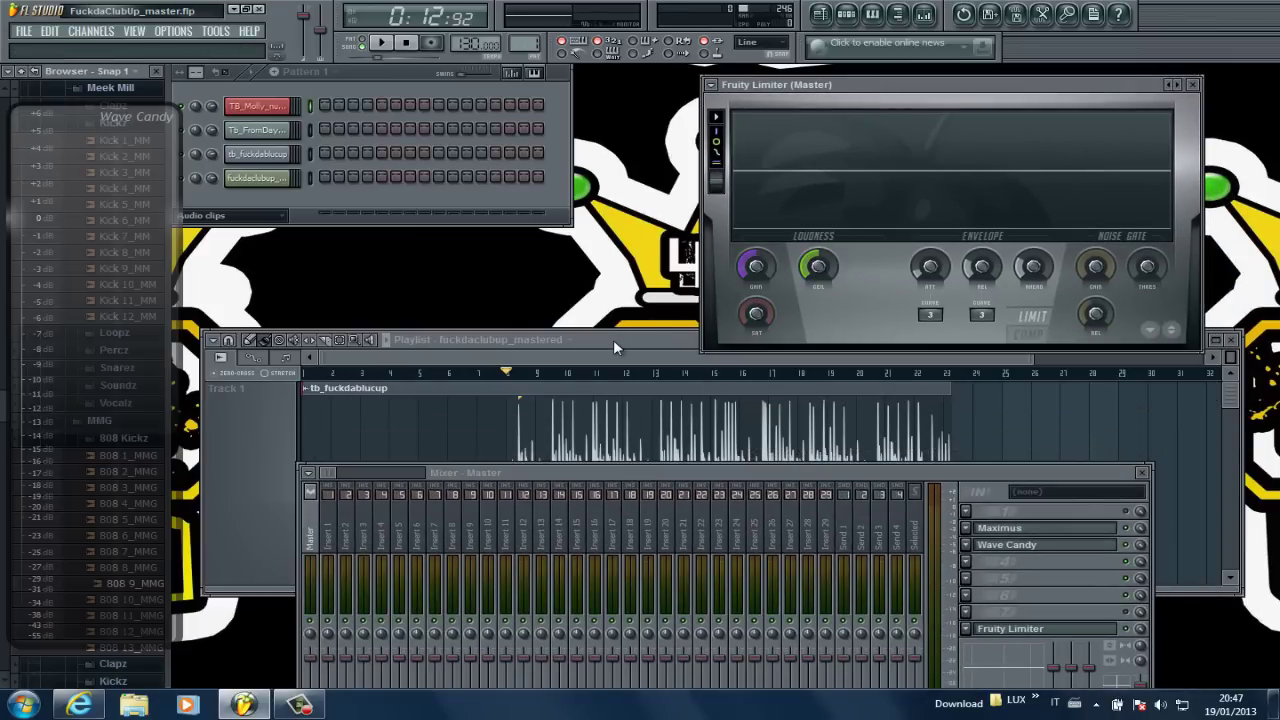
{"action": "left_click_drag", "start_coordinate": [613, 339], "coordinate": [613, 331]}
{"action": "left_click", "coordinate": [918, 91]}
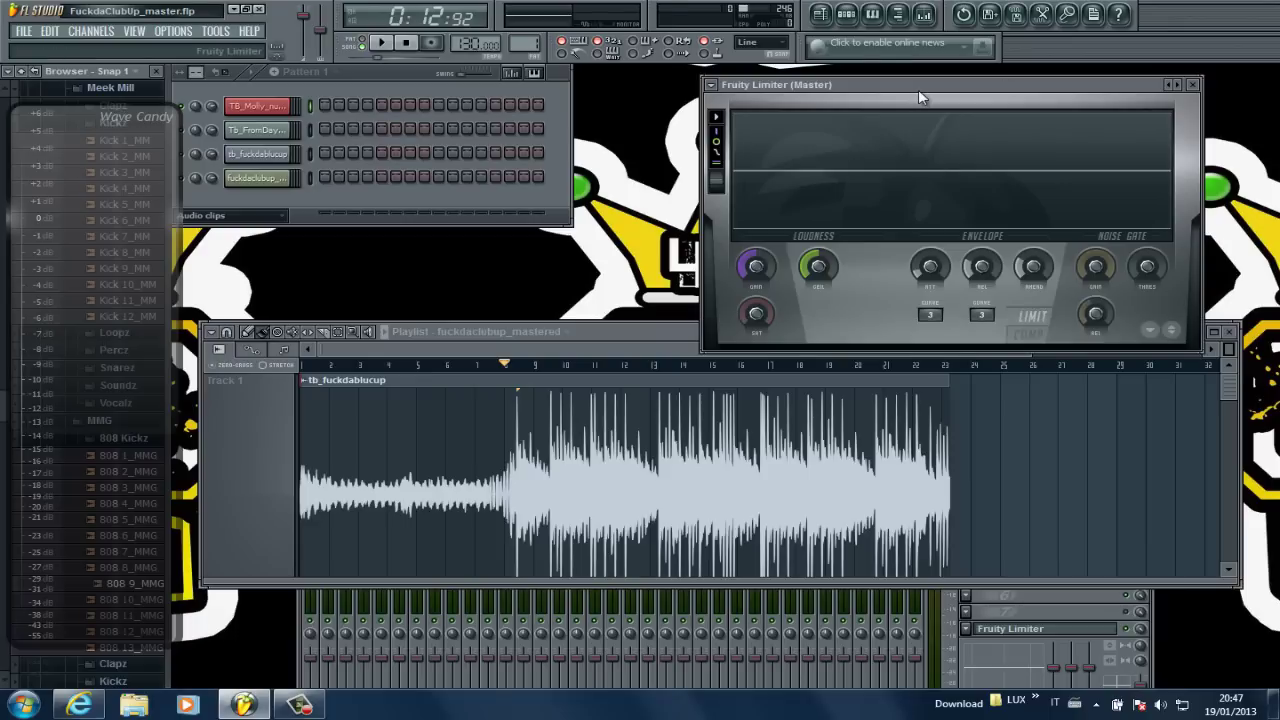
Play the beat through Fruity Limiter, freeze its display to examine the peaks, and stop playback.
{"action": "key", "text": "space"}
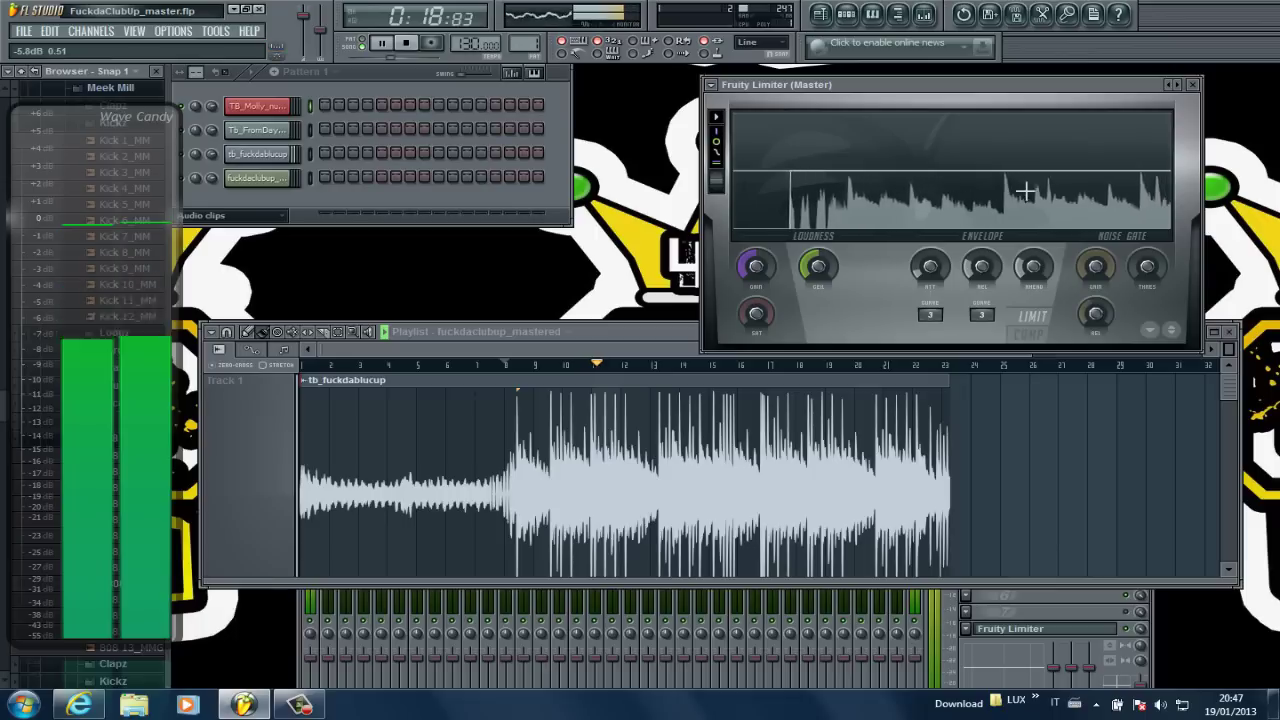
{"action": "left_click", "coordinate": [975, 186]}
{"action": "key", "text": "space"}
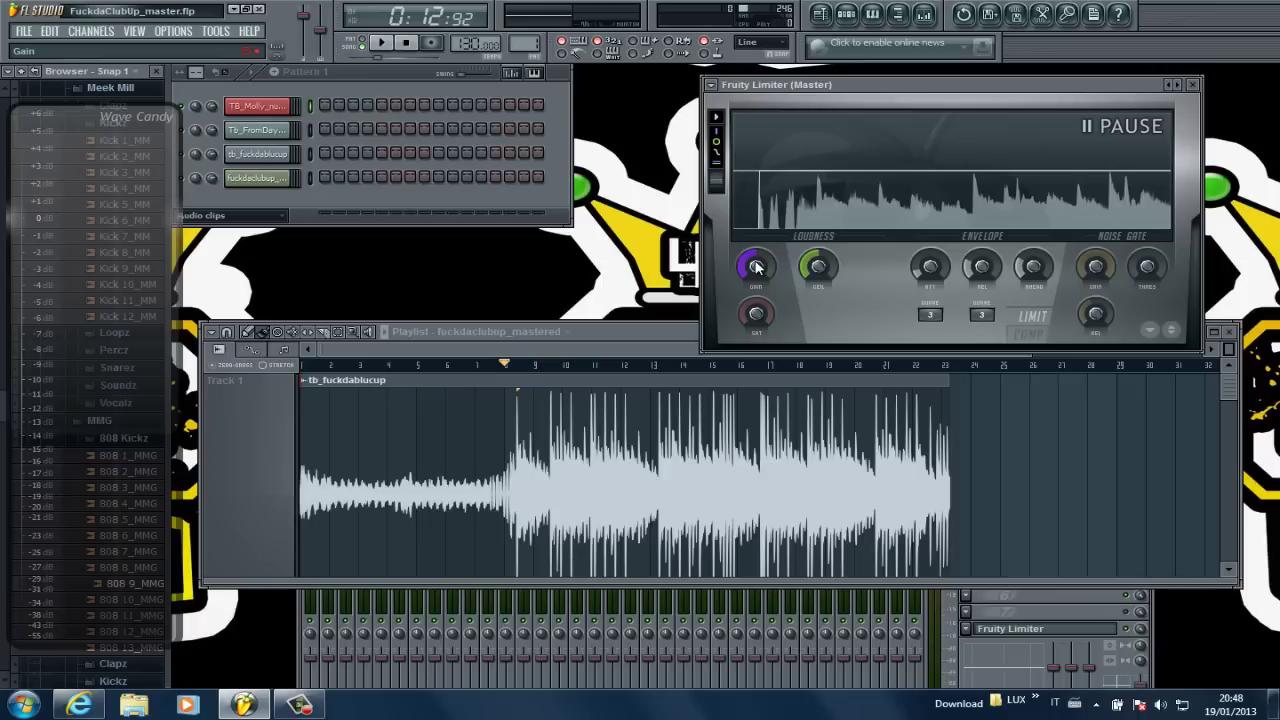
Raise Fruity Limiter's gain, lower its ceiling slightly, and resume playback.
{"action": "left_click_drag", "start_coordinate": [756, 265], "coordinate": [755, 218]}
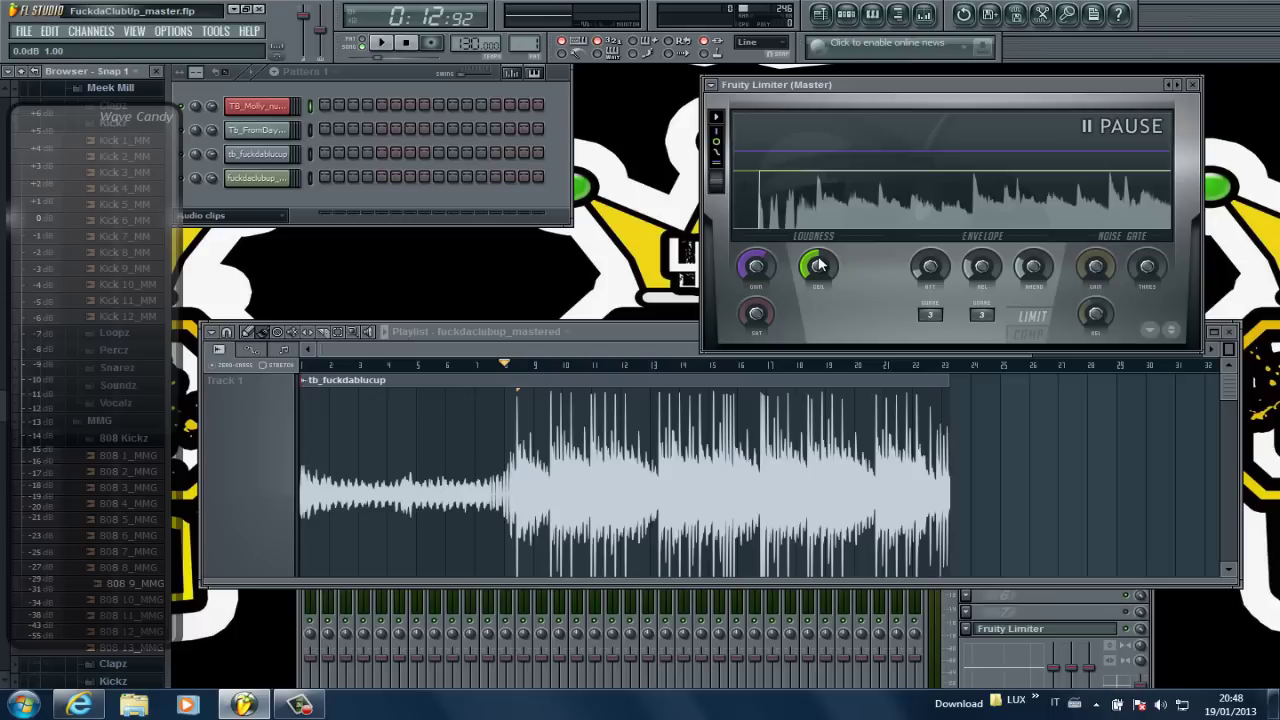
{"action": "left_click_drag", "start_coordinate": [814, 267], "coordinate": [813, 273]}
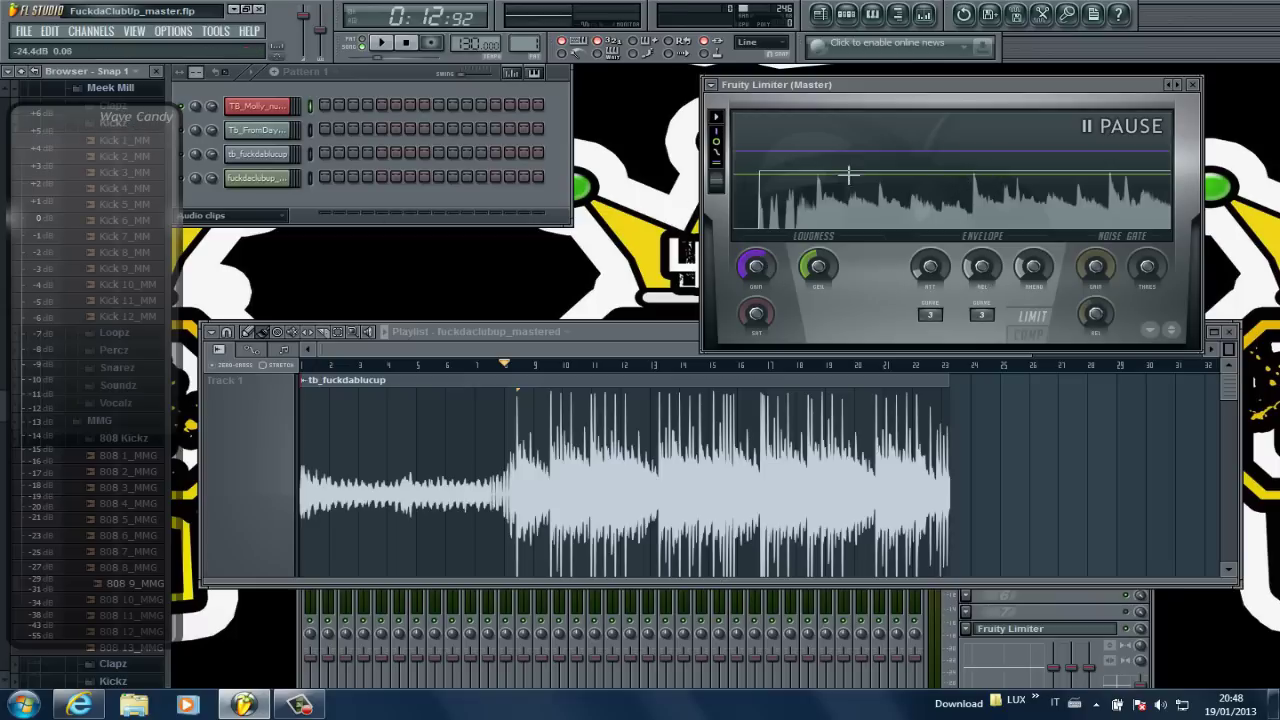
{"action": "key", "text": "space"}
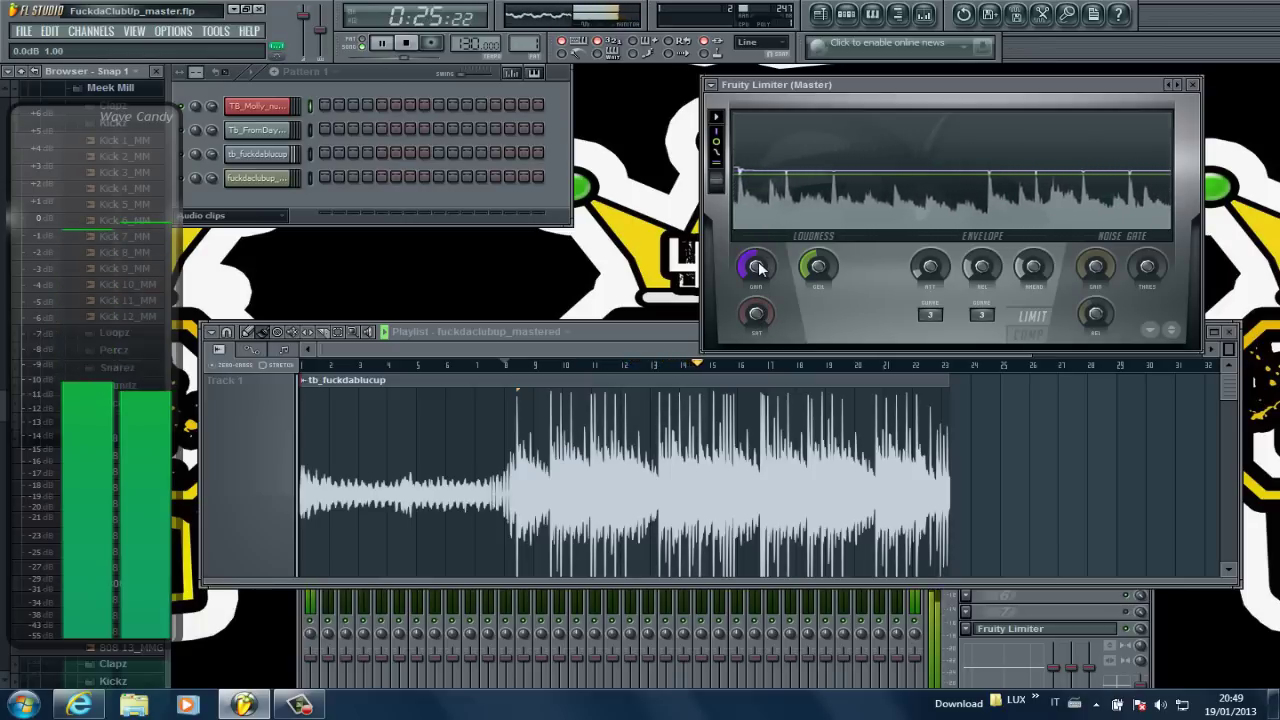
Increase the limiter's gain while the beat plays, then stop and restart playback.
{"action": "left_click_drag", "start_coordinate": [758, 268], "coordinate": [752, 226]}
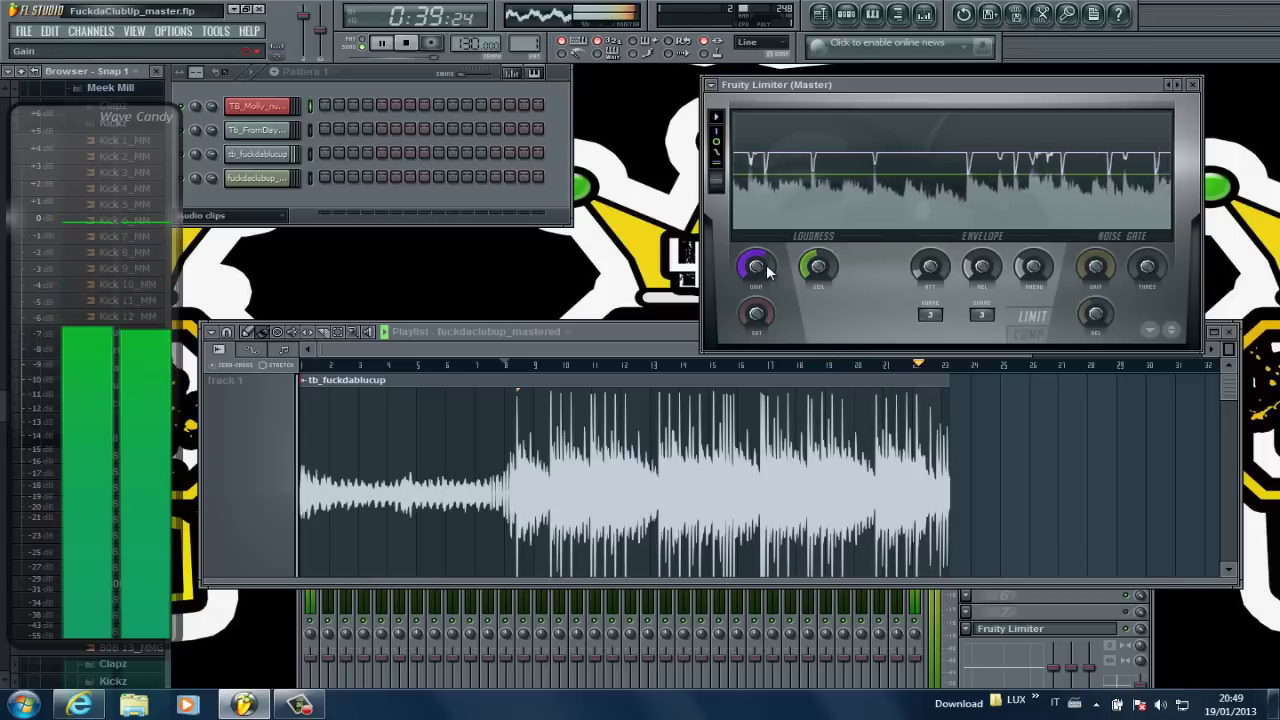
{"action": "key", "text": "space"}
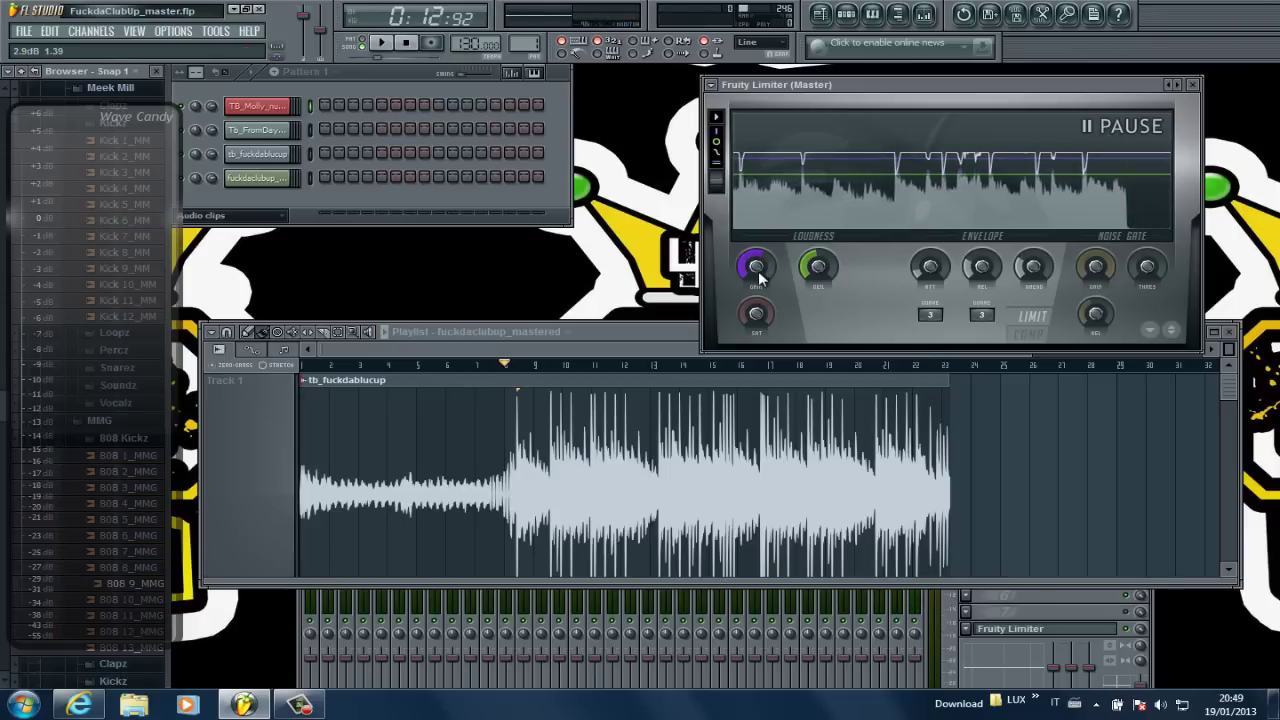
{"action": "key", "text": "space"}
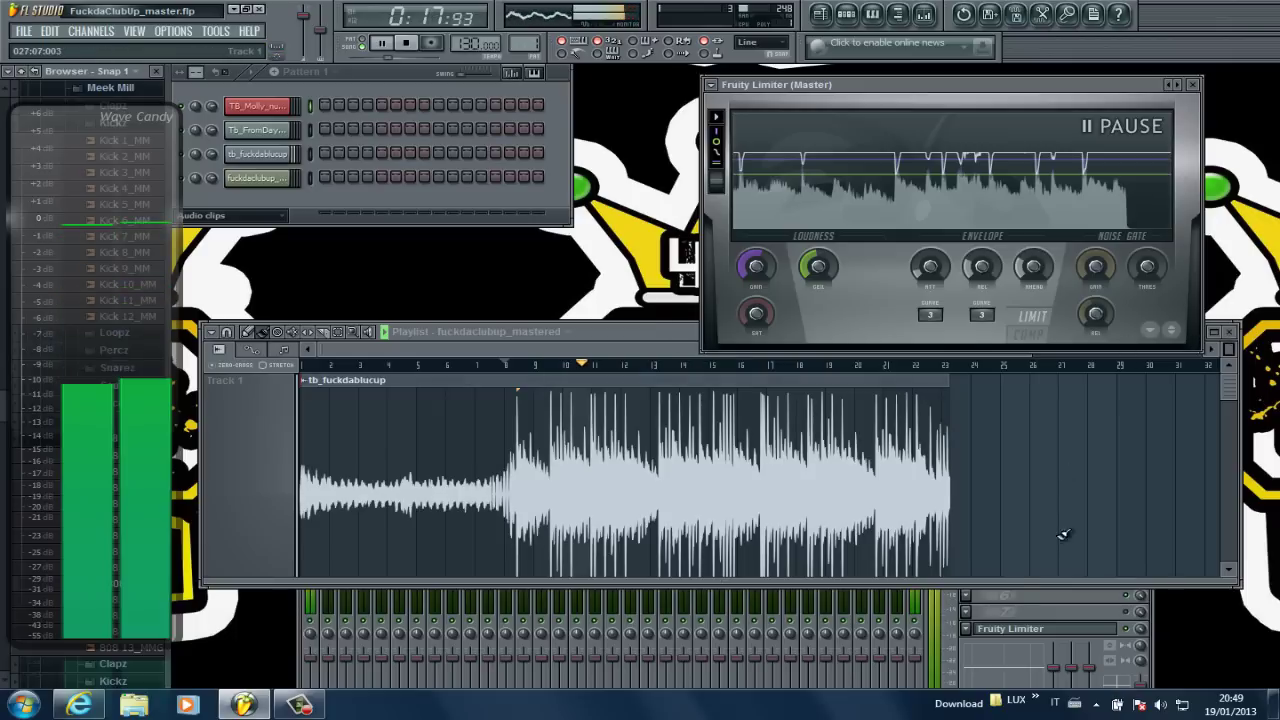
Move the Mixer up and Fruity Limiter down so the Master peak meter and the limiter's controls are visible together.
{"action": "left_click", "coordinate": [955, 648]}
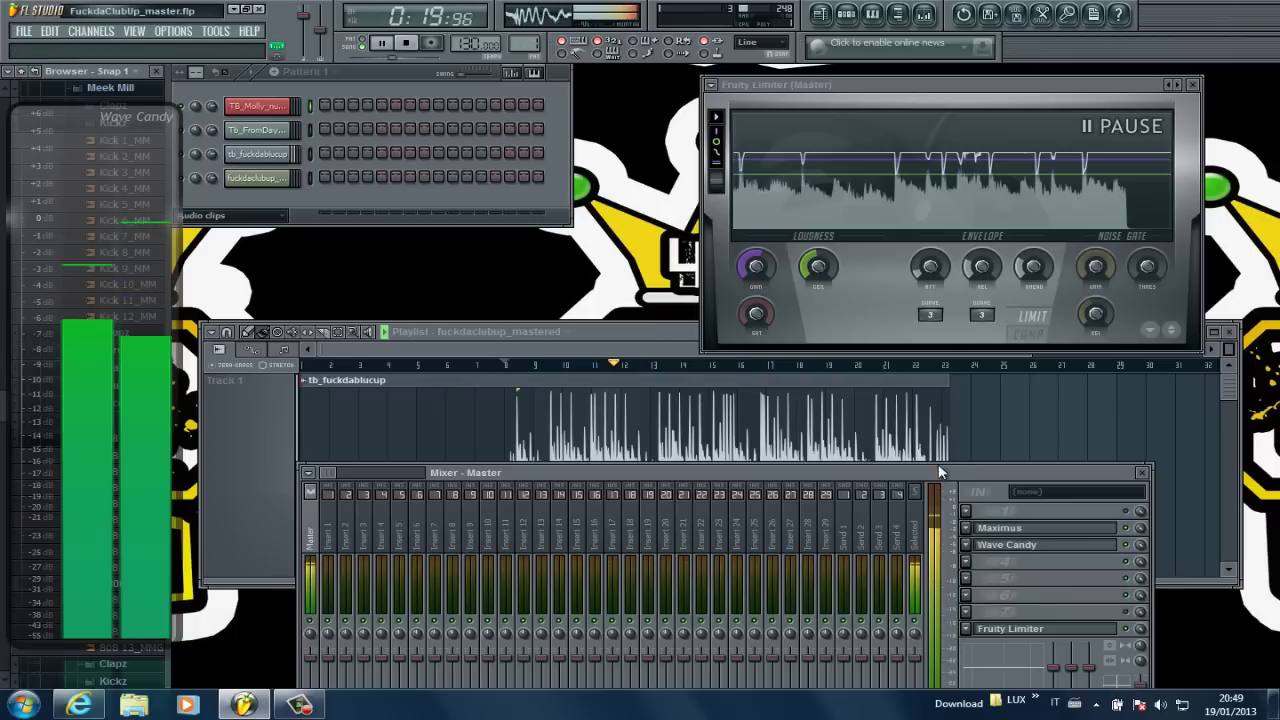
{"action": "left_click_drag", "start_coordinate": [935, 466], "coordinate": [743, 115]}
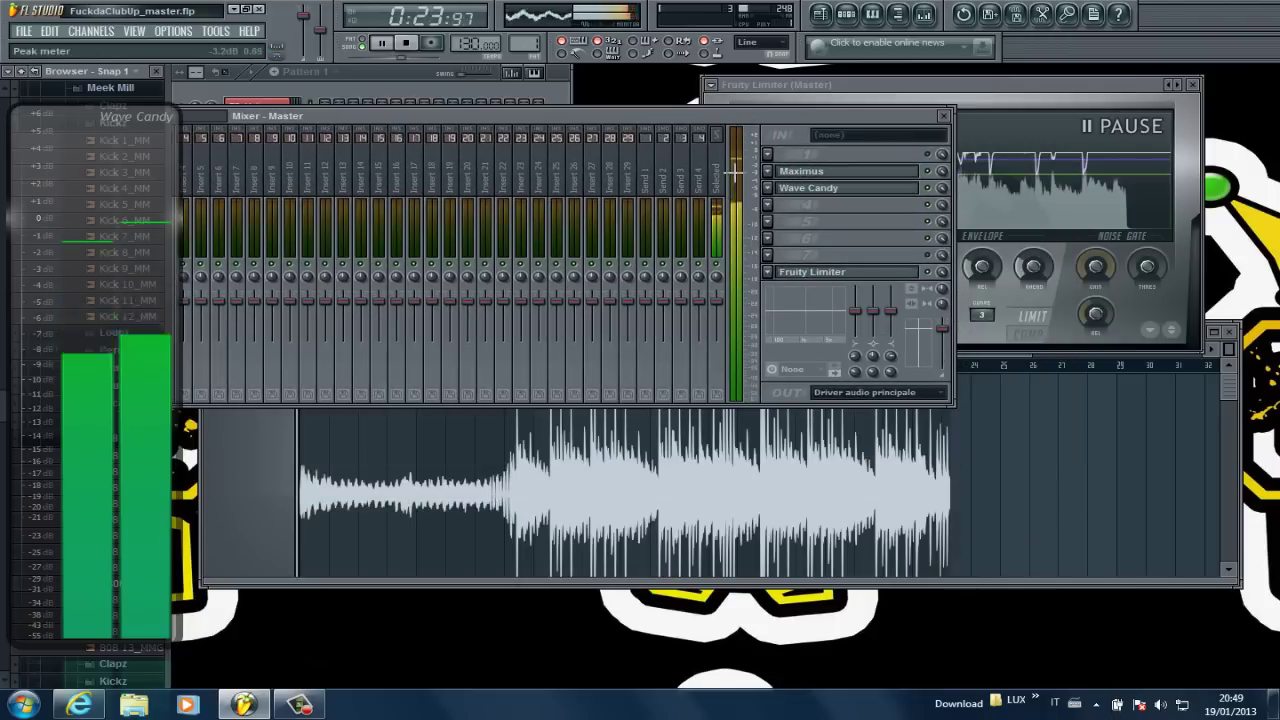
{"action": "left_click_drag", "start_coordinate": [901, 86], "coordinate": [973, 322]}
Fine-tune the limiter ceiling during playback and reposition the Fruity Limiter window.
{"action": "left_click_drag", "start_coordinate": [900, 484], "coordinate": [902, 474]}
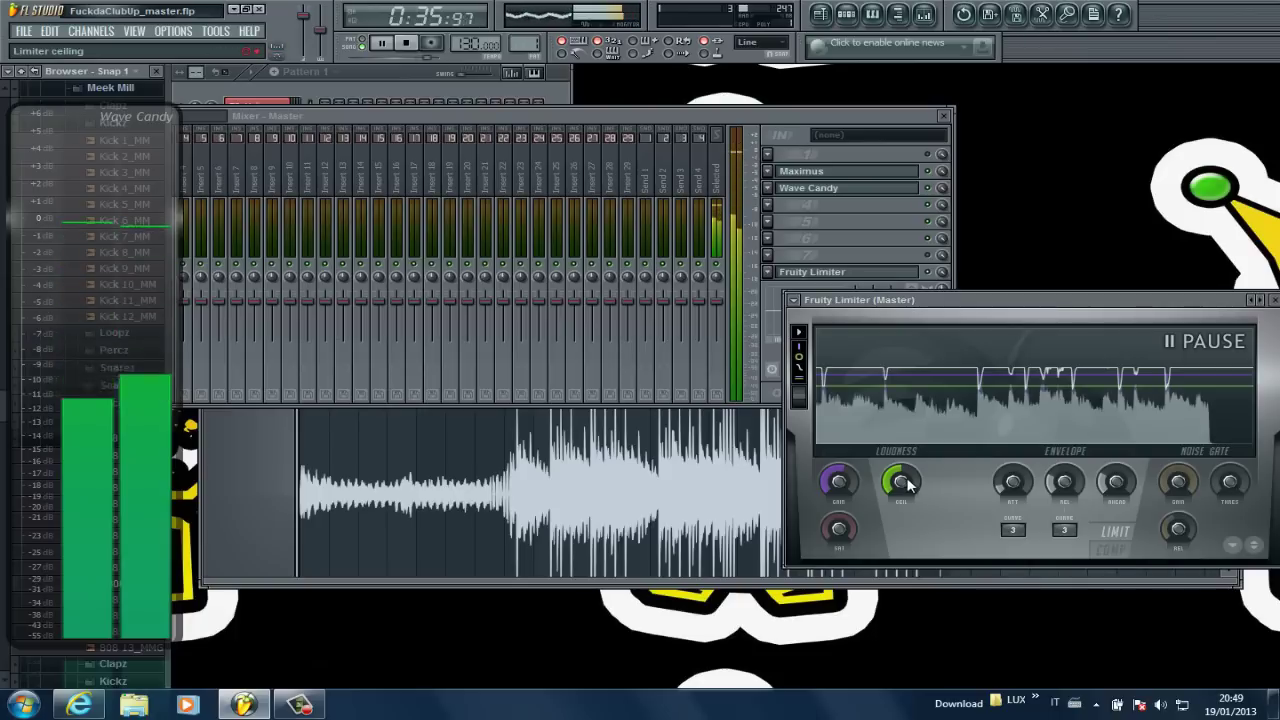
{"action": "left_click_drag", "start_coordinate": [899, 482], "coordinate": [896, 488]}
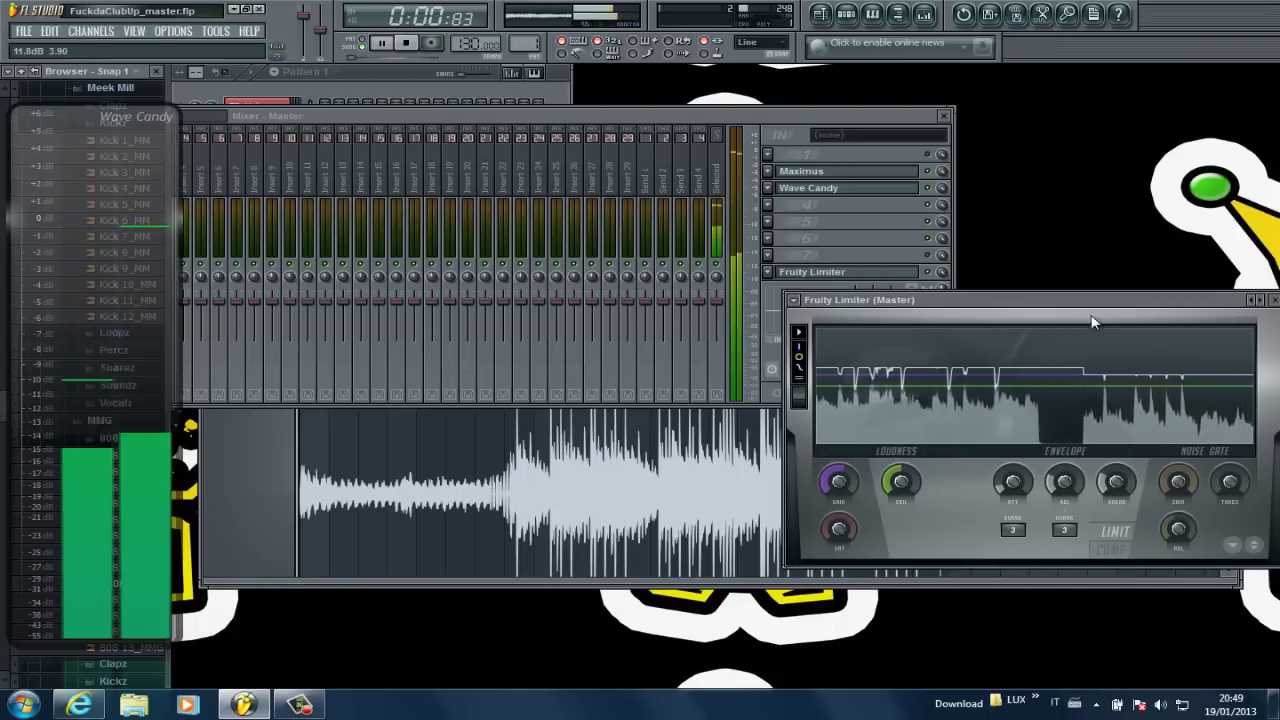
{"action": "left_click_drag", "start_coordinate": [1087, 301], "coordinate": [997, 285]}
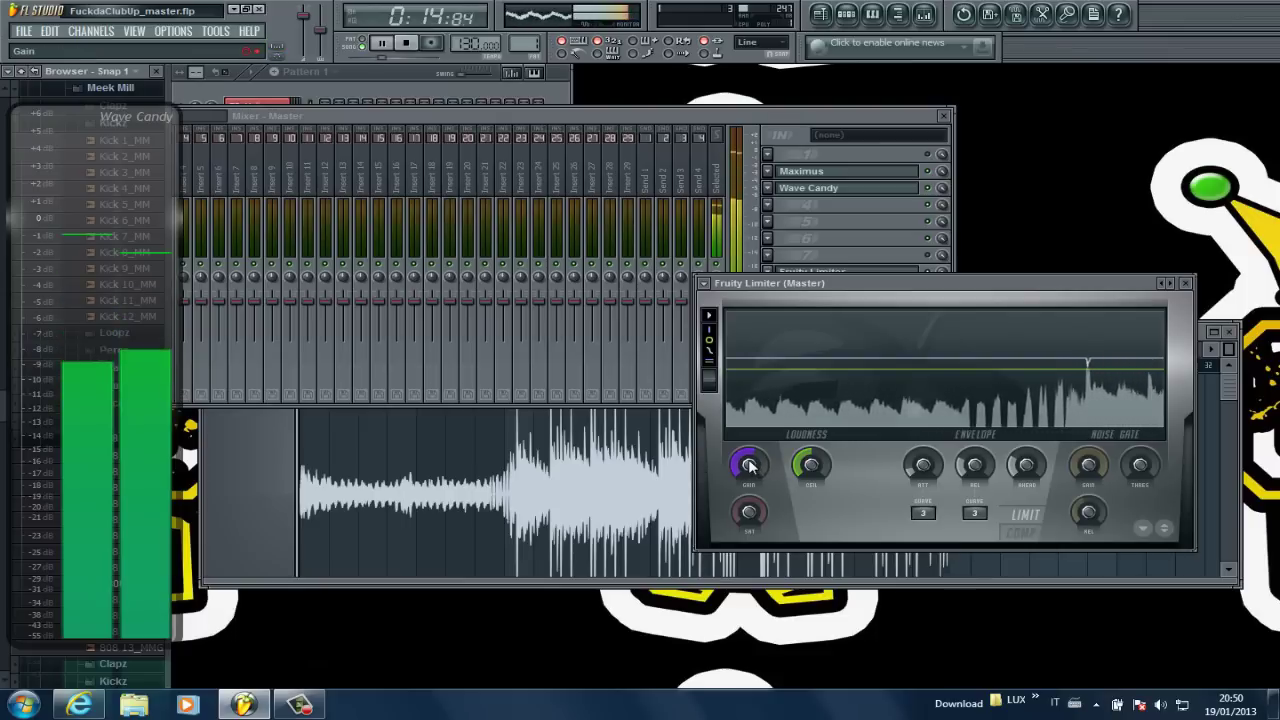
Stop playback, raise the limiter's gain, trim it slightly while replaying the beat, and freeze the limiter display.
{"action": "key", "text": "space"}
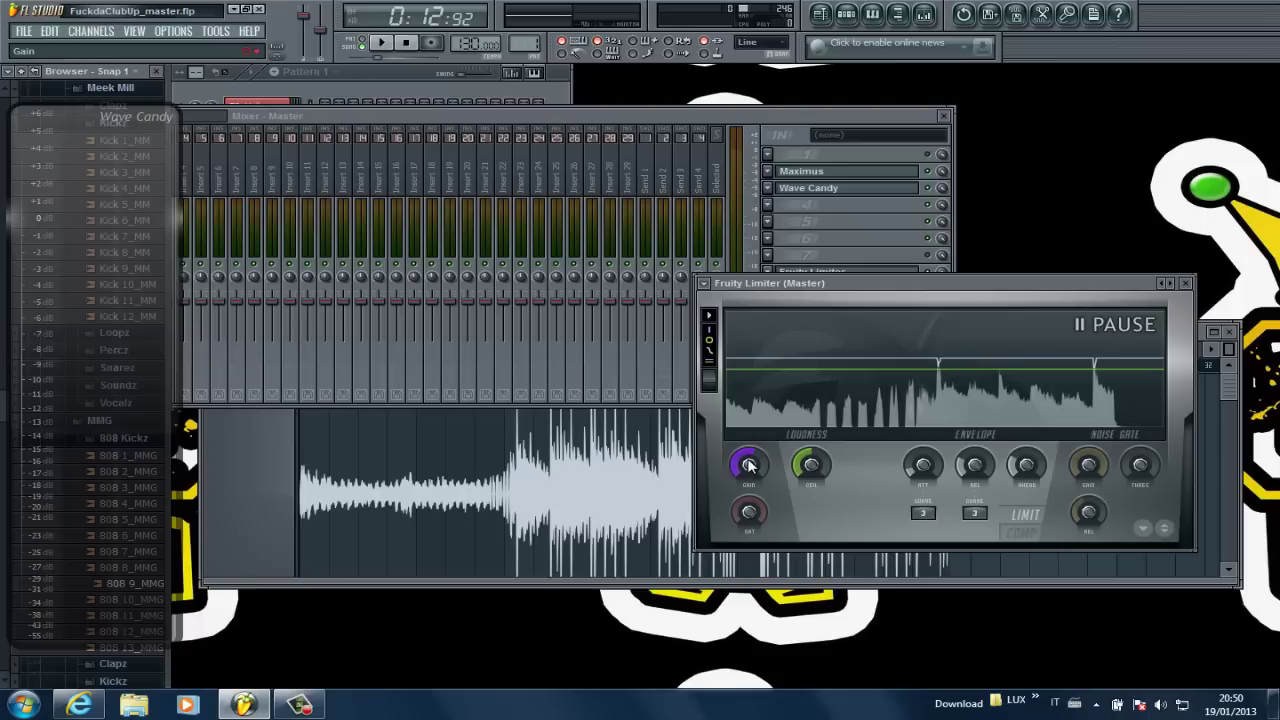
{"action": "left_click_drag", "start_coordinate": [752, 452], "coordinate": [752, 438]}
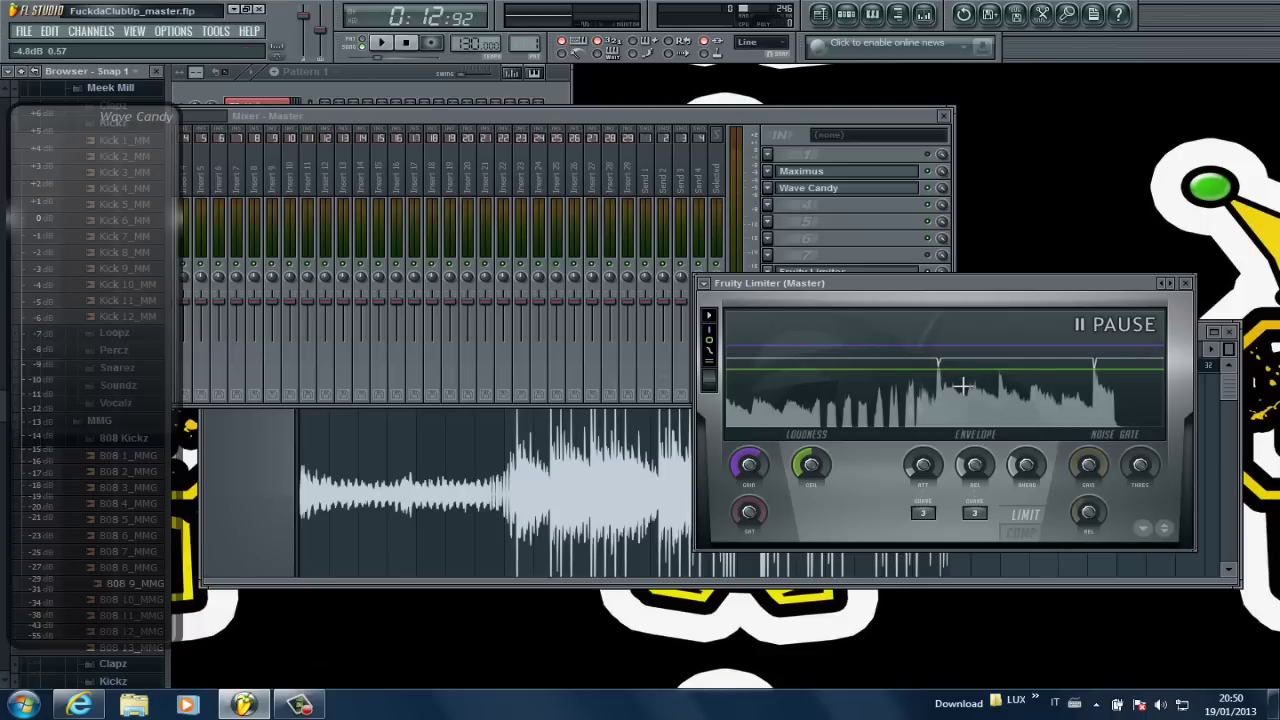
{"action": "key", "text": "space"}
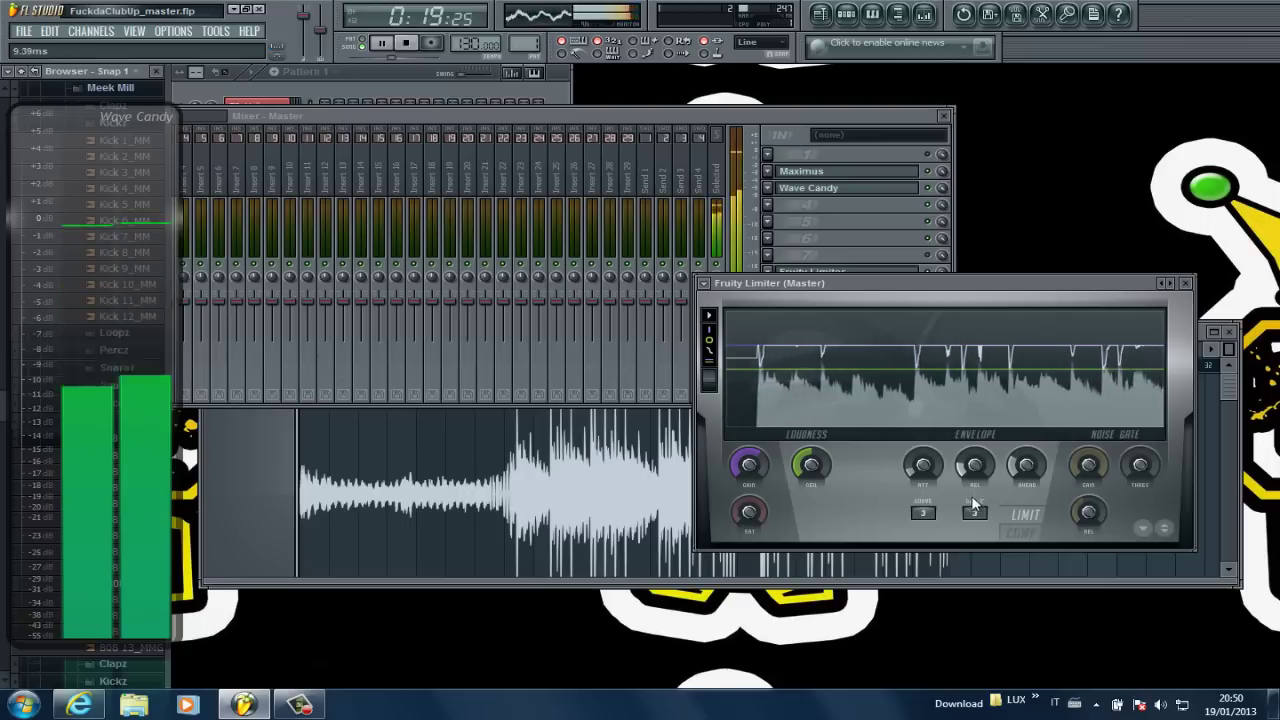
{"action": "left_click_drag", "start_coordinate": [767, 455], "coordinate": [760, 463]}
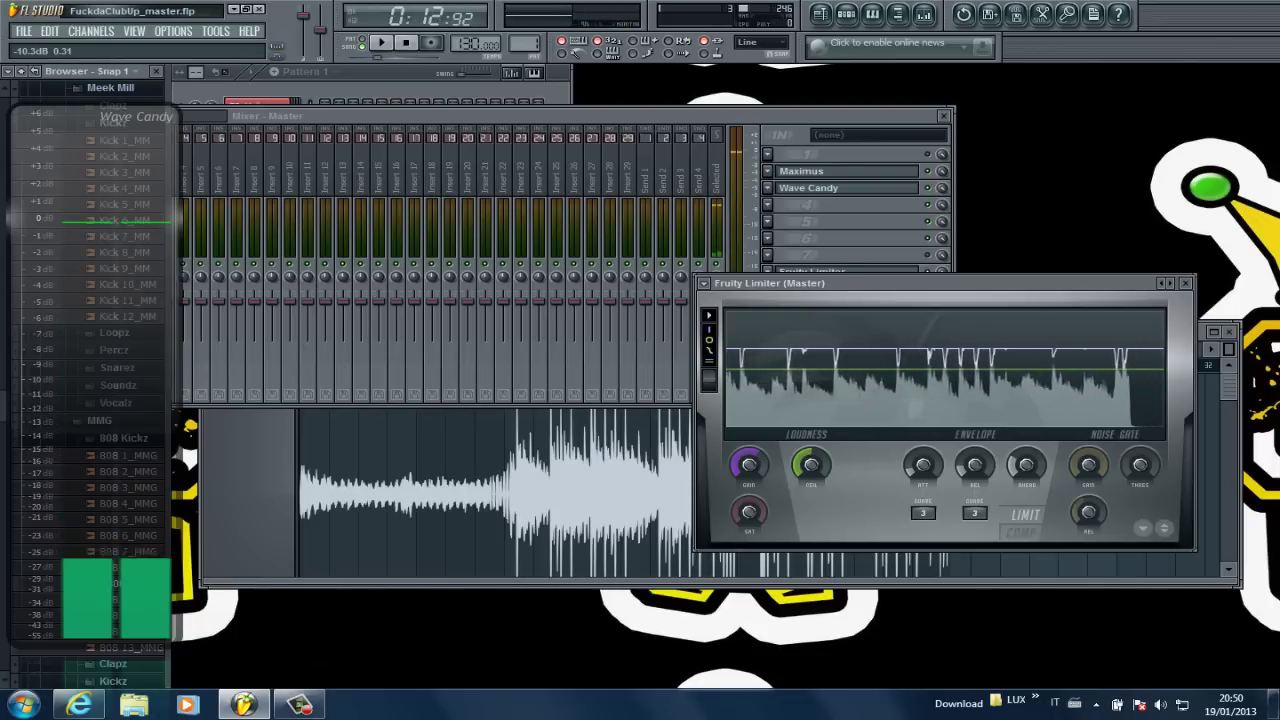
{"action": "left_click", "coordinate": [928, 390]}
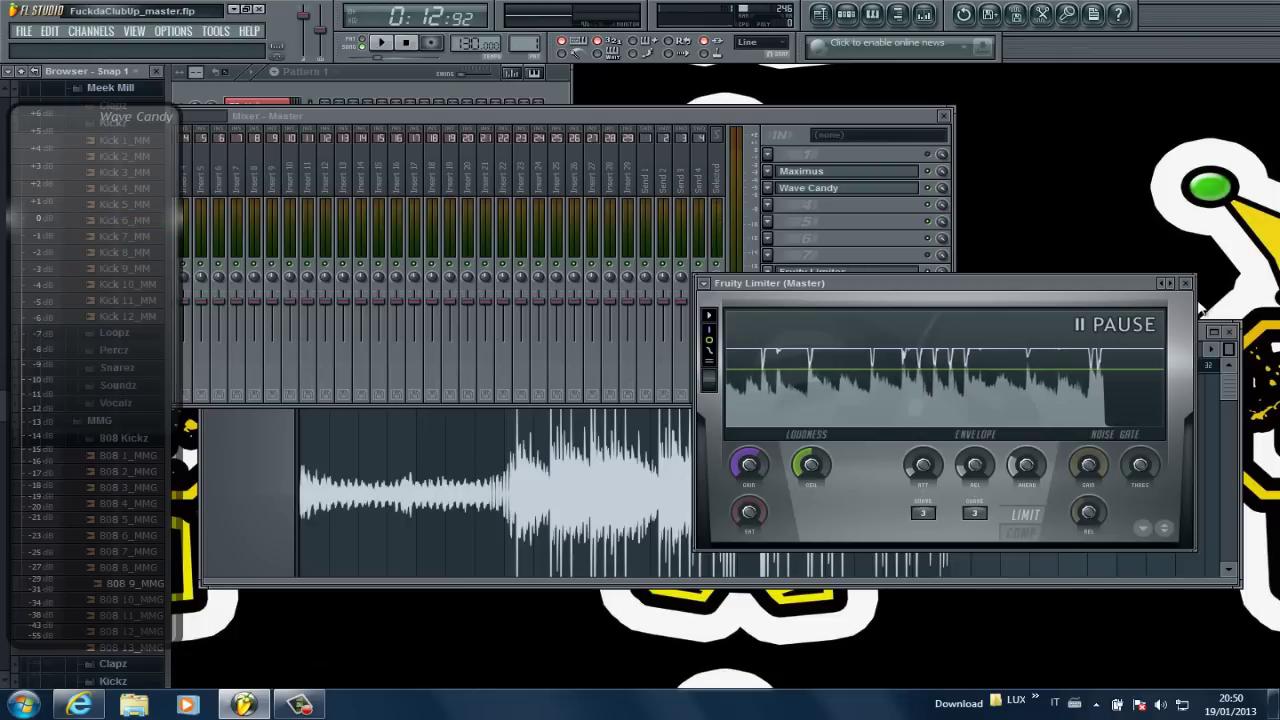
Maximize the Playlist and render the project to the Desktop as the Wave file FuckdaClubUp_master with the default export options.
{"action": "left_click", "coordinate": [1230, 380]}
{"action": "left_click", "coordinate": [1222, 334]}
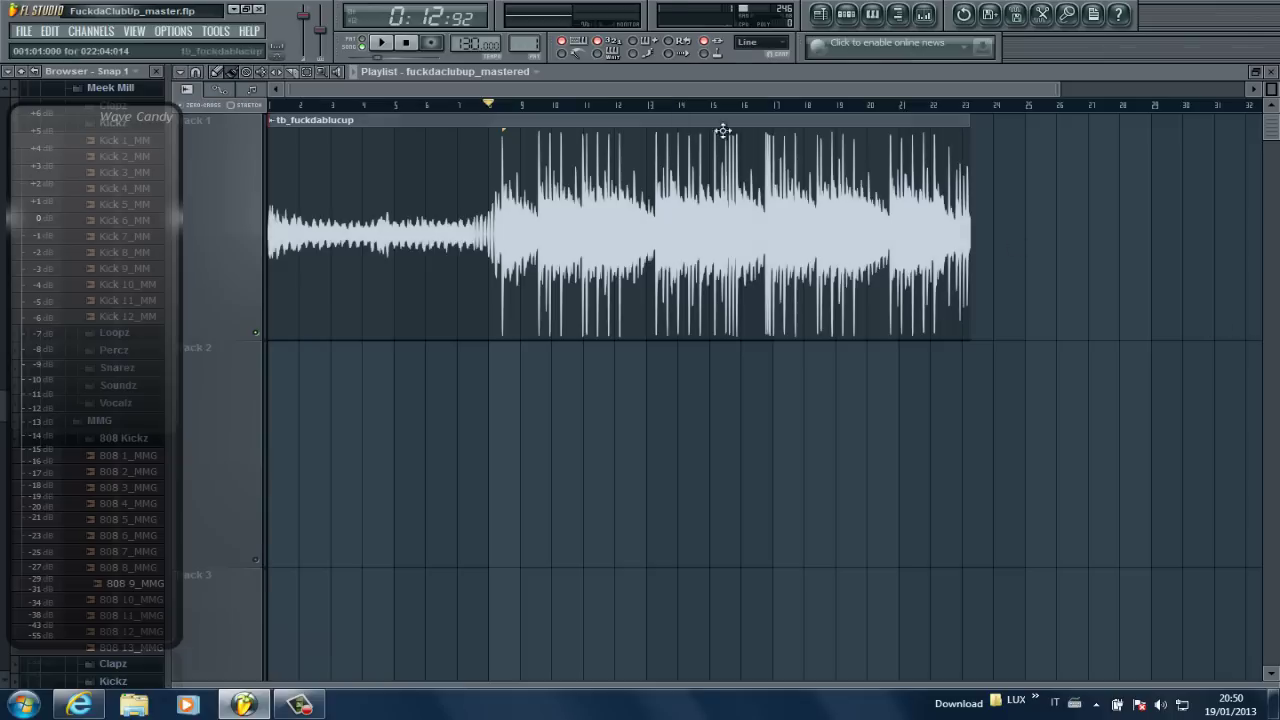
{"action": "left_click", "coordinate": [25, 35]}
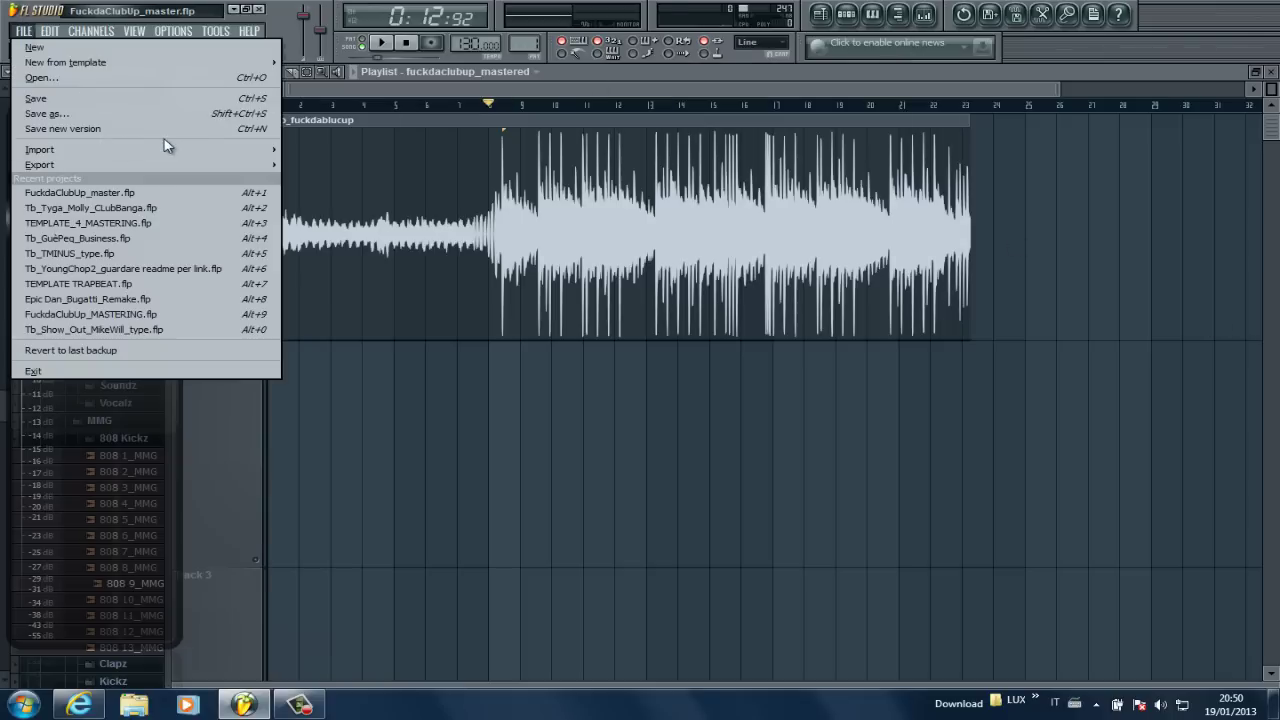
{"action": "mouse_move", "coordinate": [175, 164]}
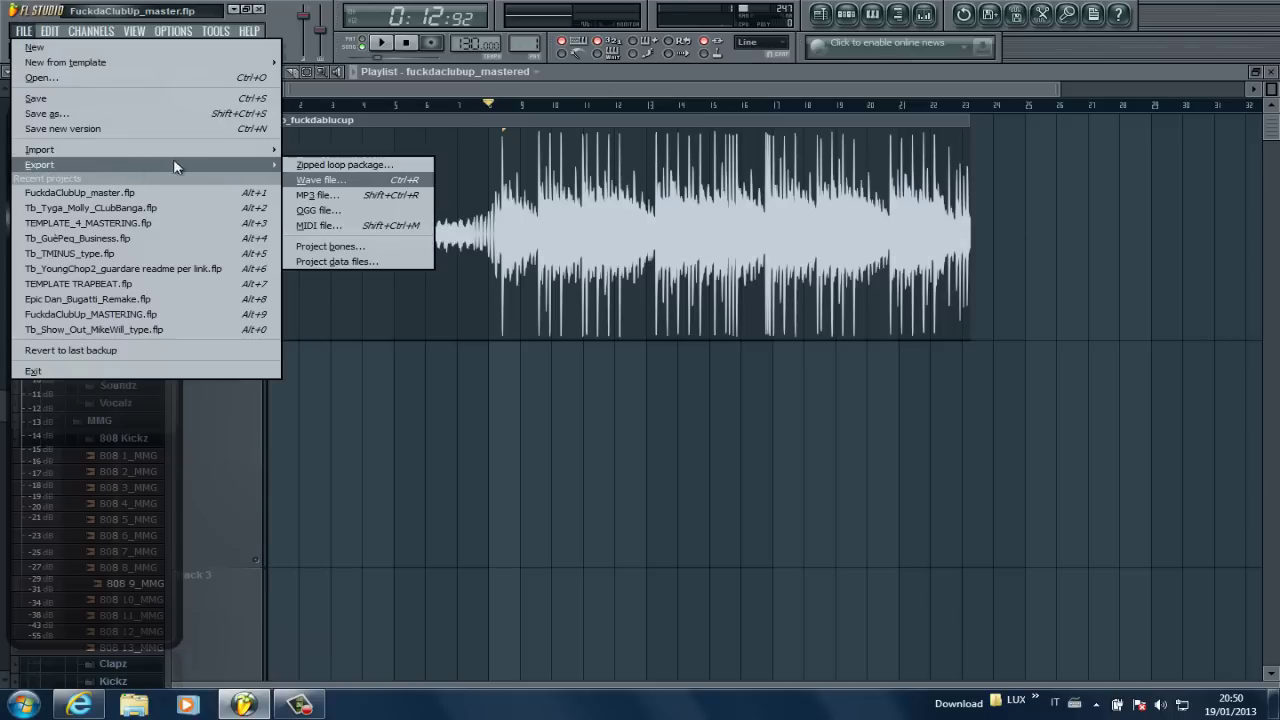
{"action": "left_click", "coordinate": [315, 182]}
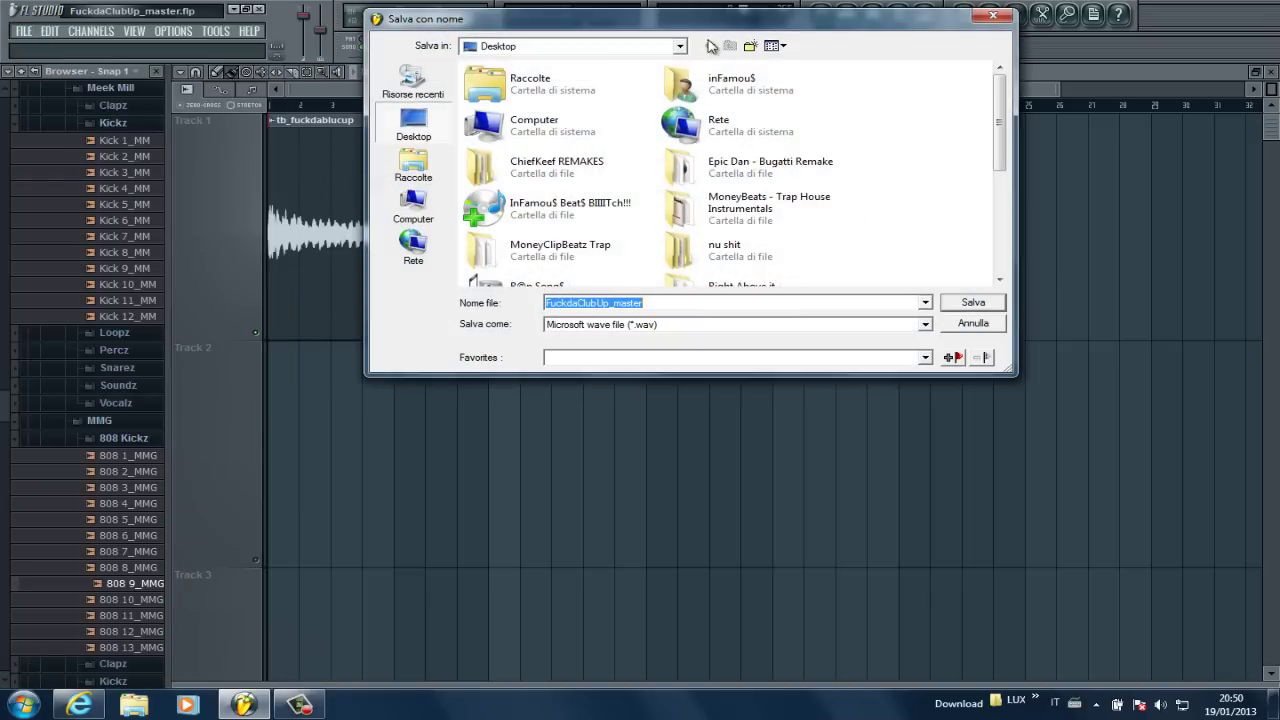
{"action": "left_click", "coordinate": [975, 302]}
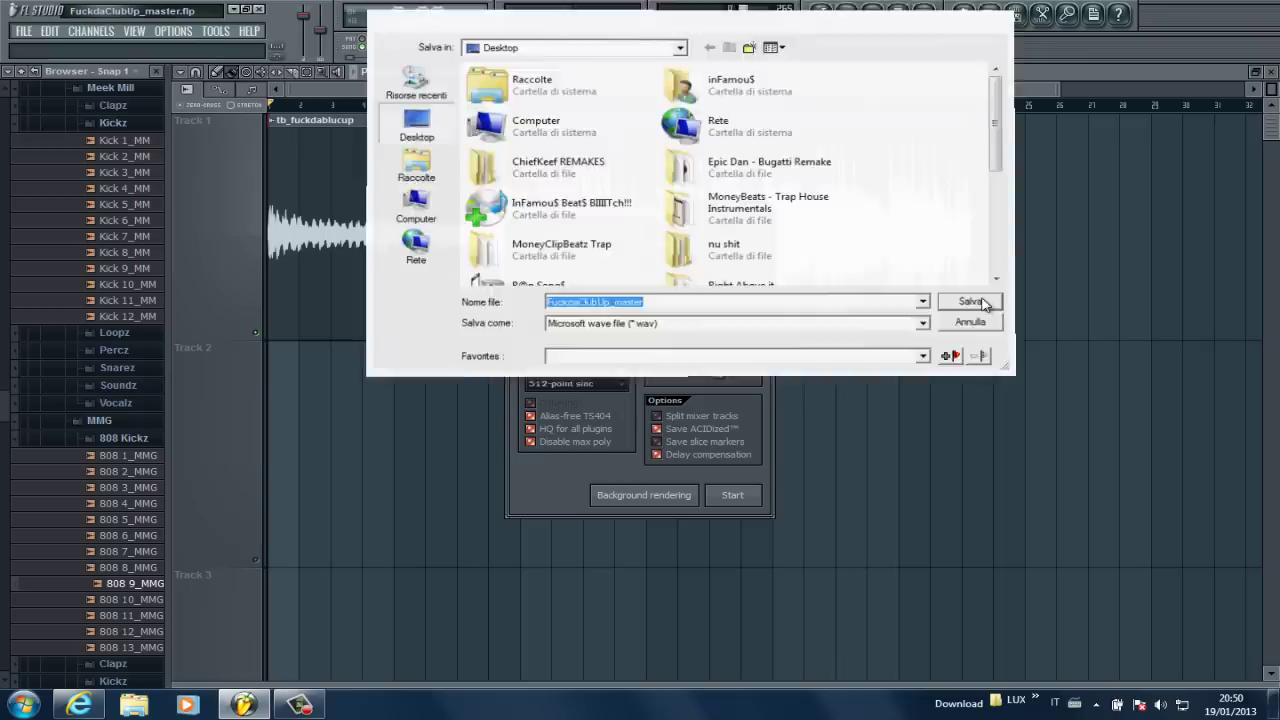
{"action": "left_click", "coordinate": [733, 495]}
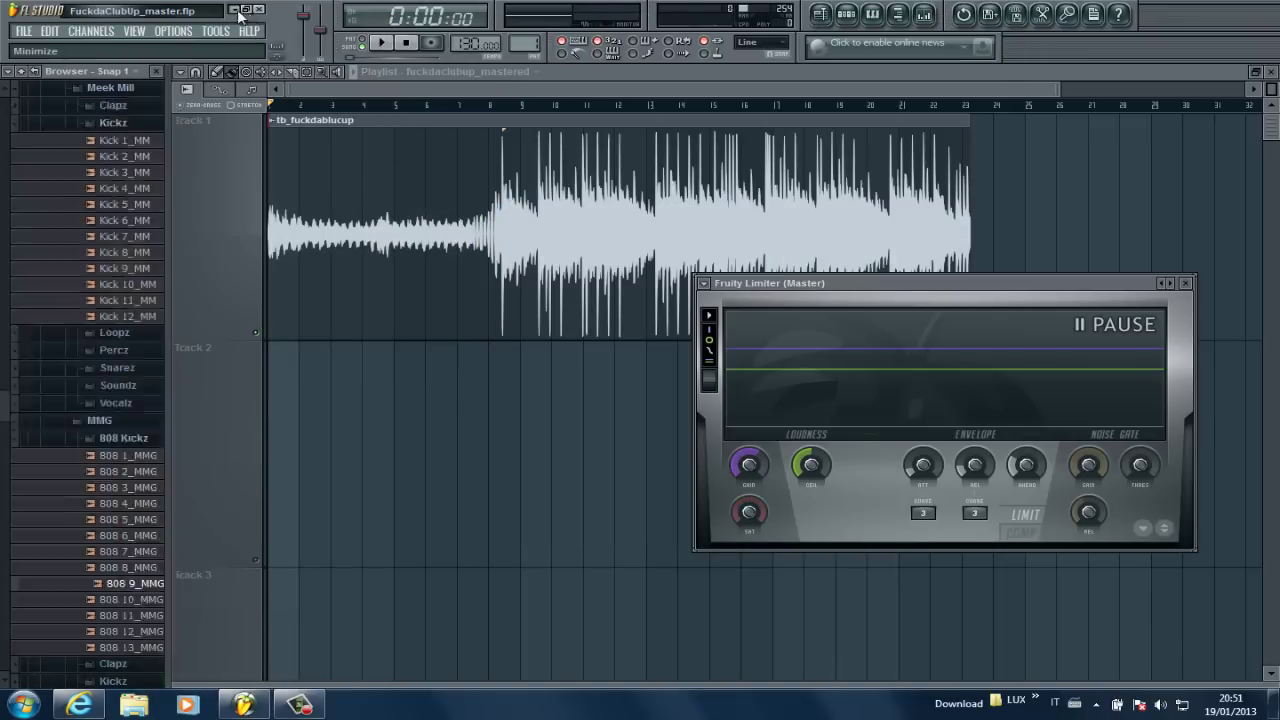
Switch to the Windows desktop and bring the rendered FuckdaClubUp_master wave file into Playlist Track 2 in FL Studio, beneath the original.
{"action": "left_click", "coordinate": [233, 9]}
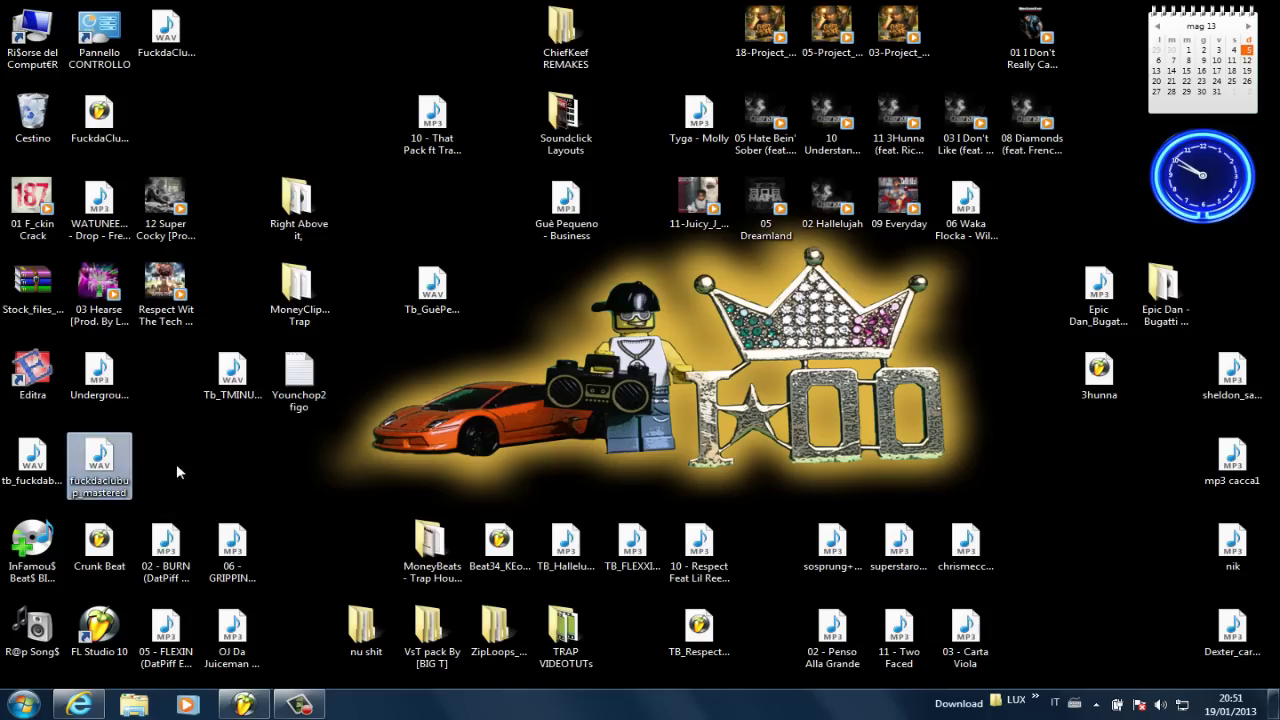
{"action": "left_click", "coordinate": [32, 458]}
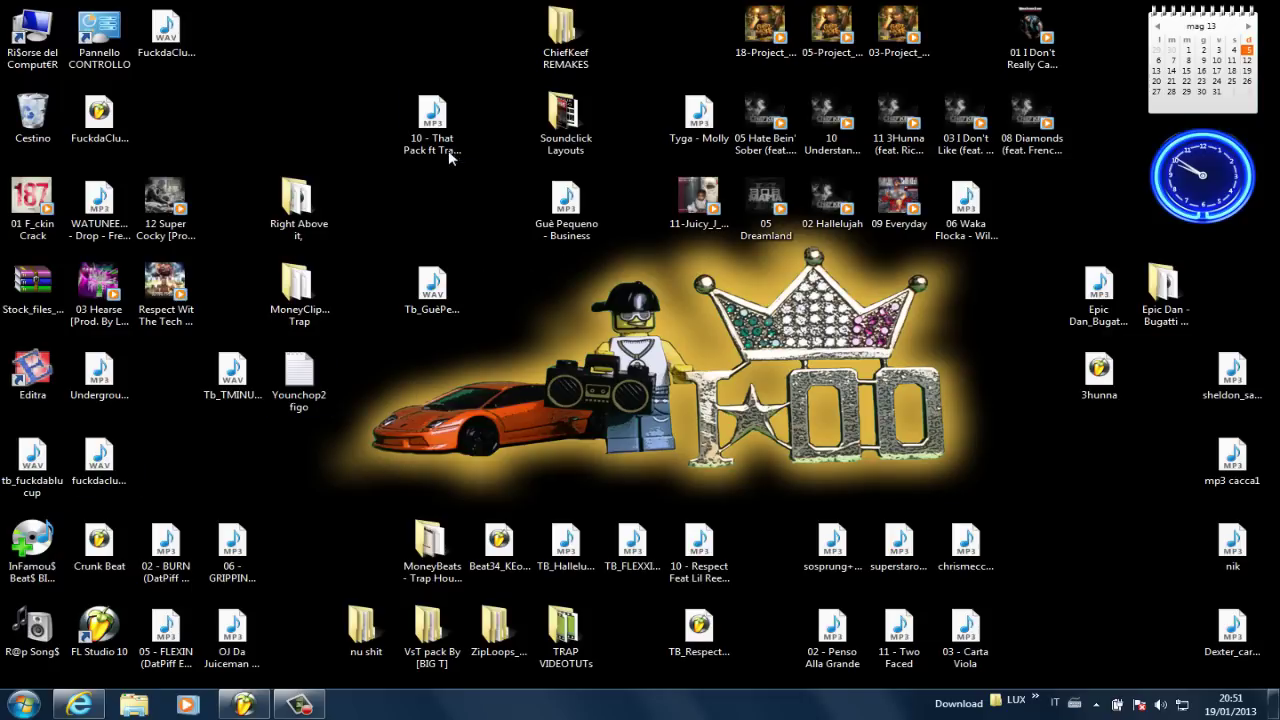
{"action": "left_click_drag", "start_coordinate": [166, 32], "coordinate": [284, 436]}
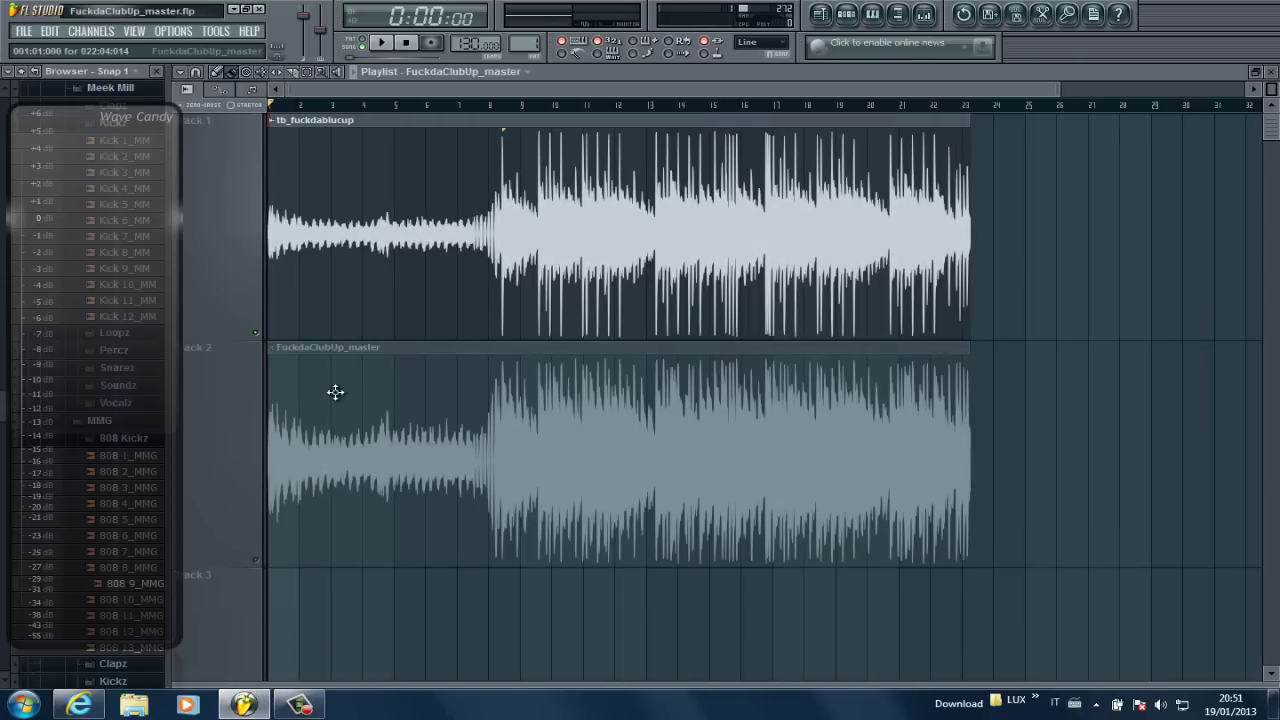
Alternate the mute states of Tracks 1 and 2 to compare the original and mastered waveforms around bar 8 onward.
{"action": "left_click", "coordinate": [259, 337]}
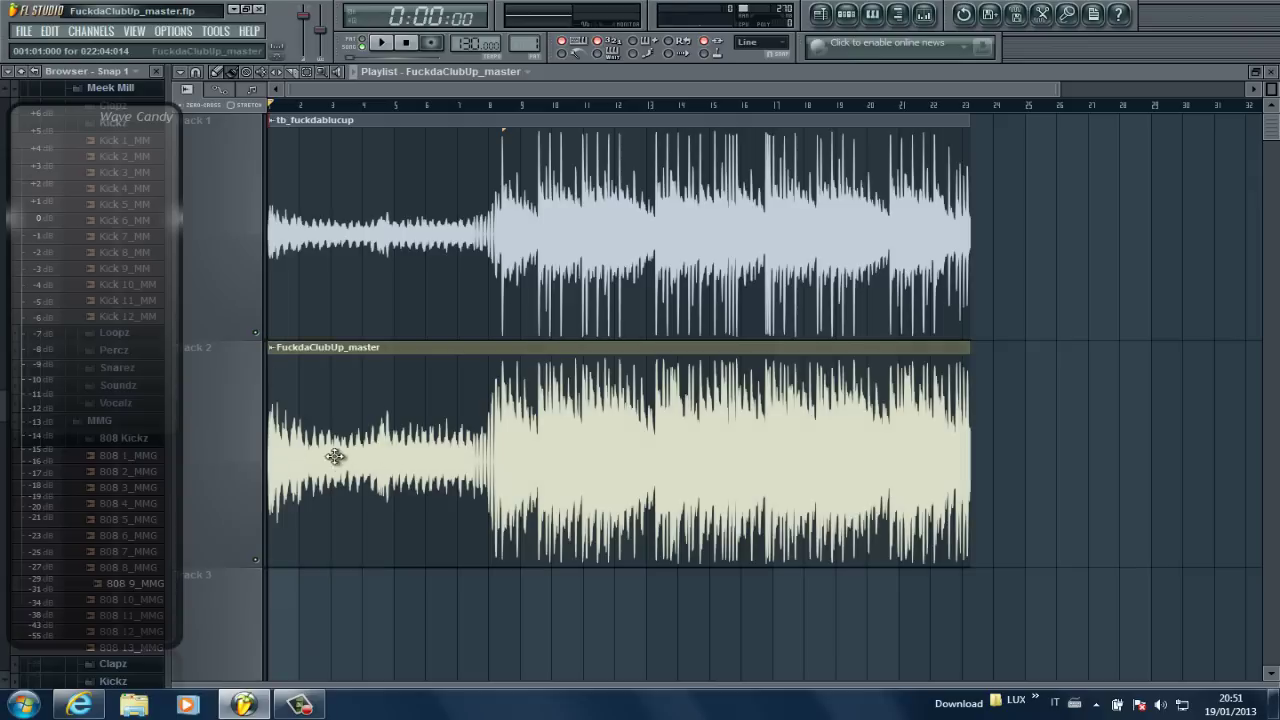
{"action": "right_click", "coordinate": [259, 337]}
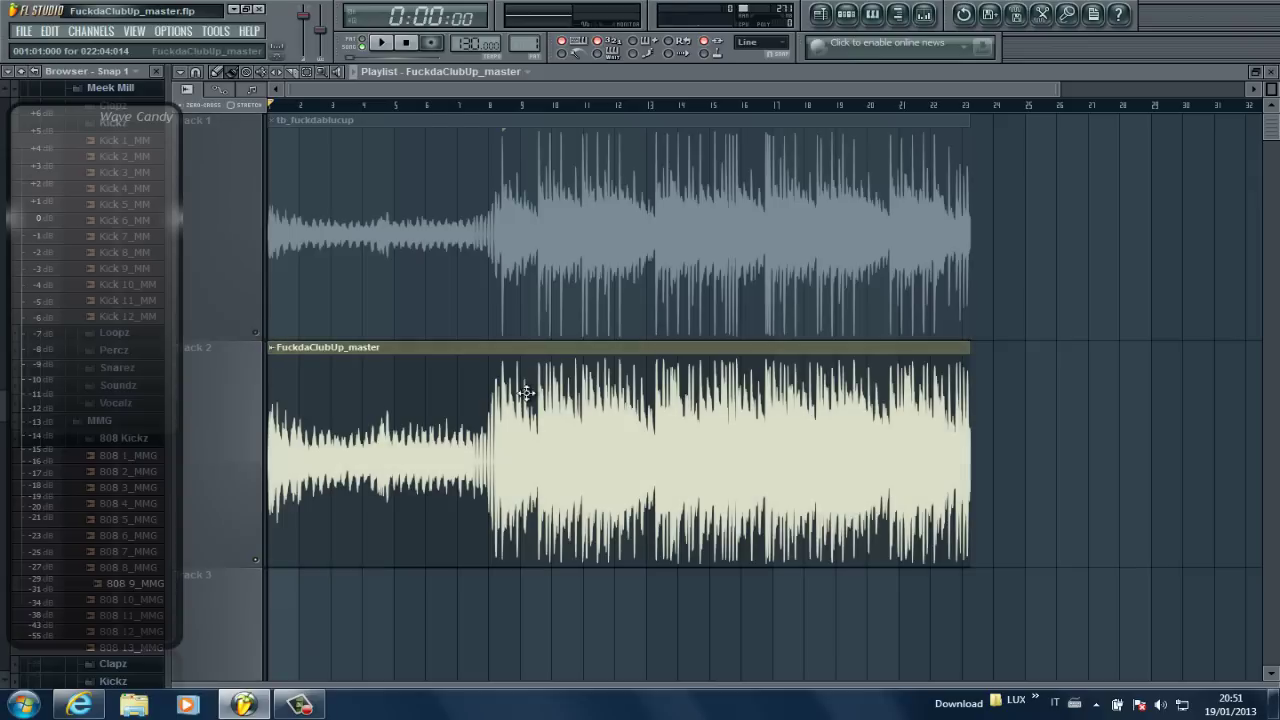
{"action": "left_click_drag", "start_coordinate": [1055, 89], "coordinate": [704, 89]}
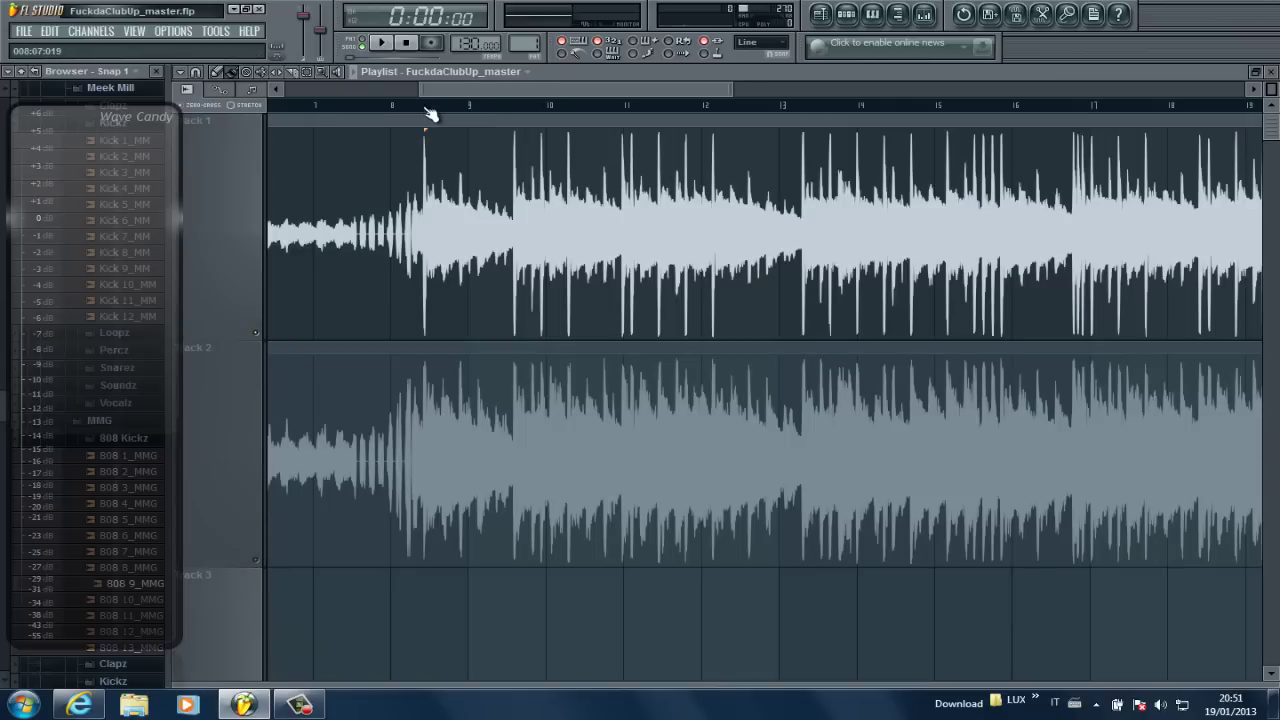
Check the Master effects in the Mixer, return to the Playlist, and play the original beat on Track 1 from bar 8.
{"action": "left_click", "coordinate": [924, 13]}
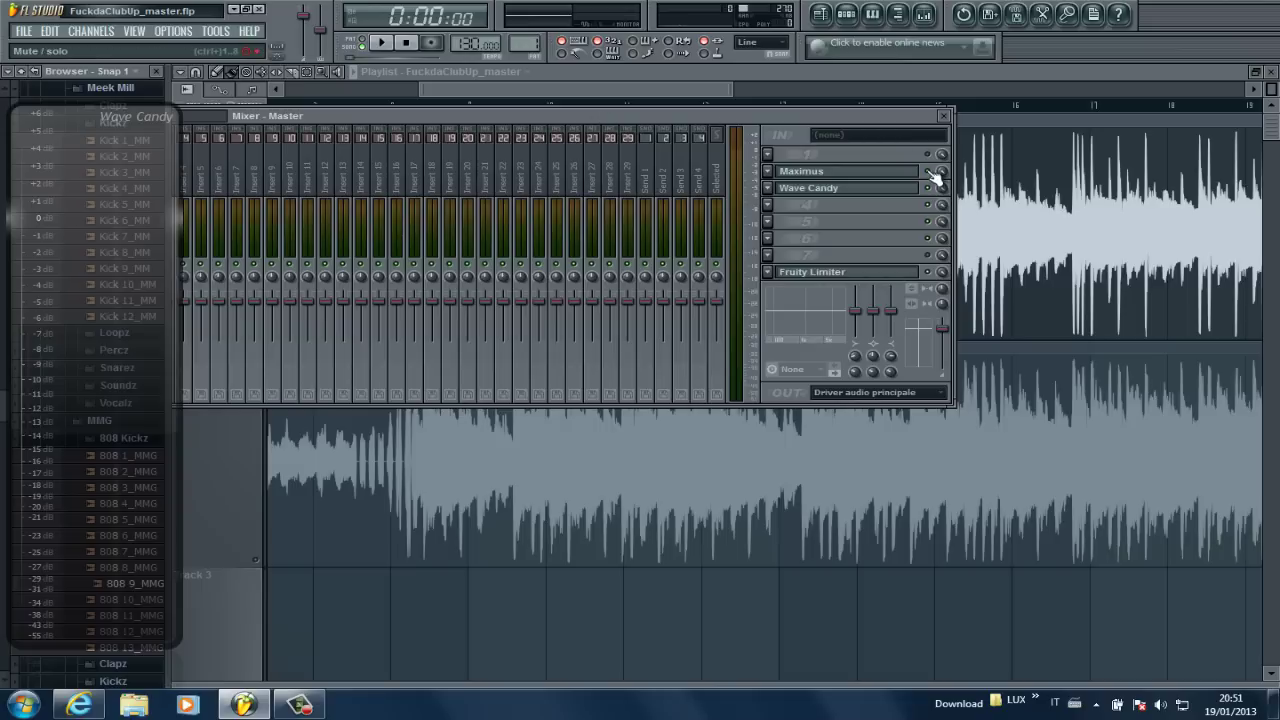
{"action": "left_click", "coordinate": [696, 92]}
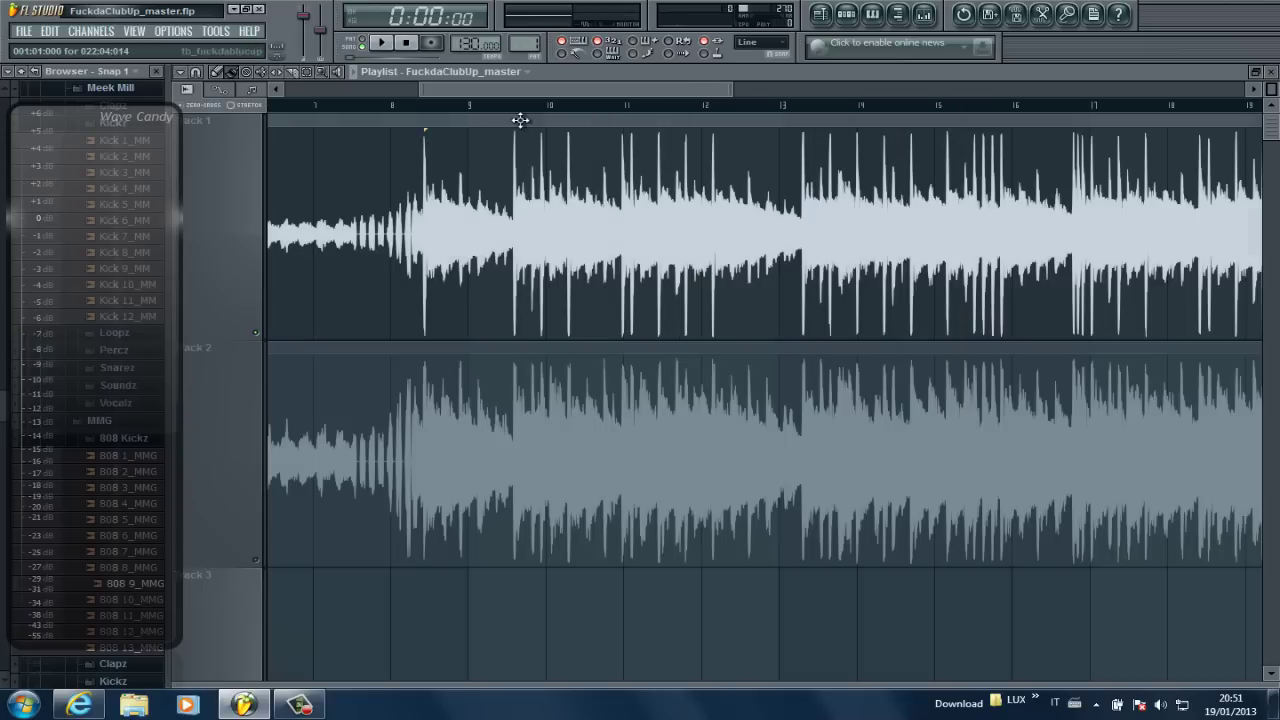
{"action": "left_click", "coordinate": [390, 104]}
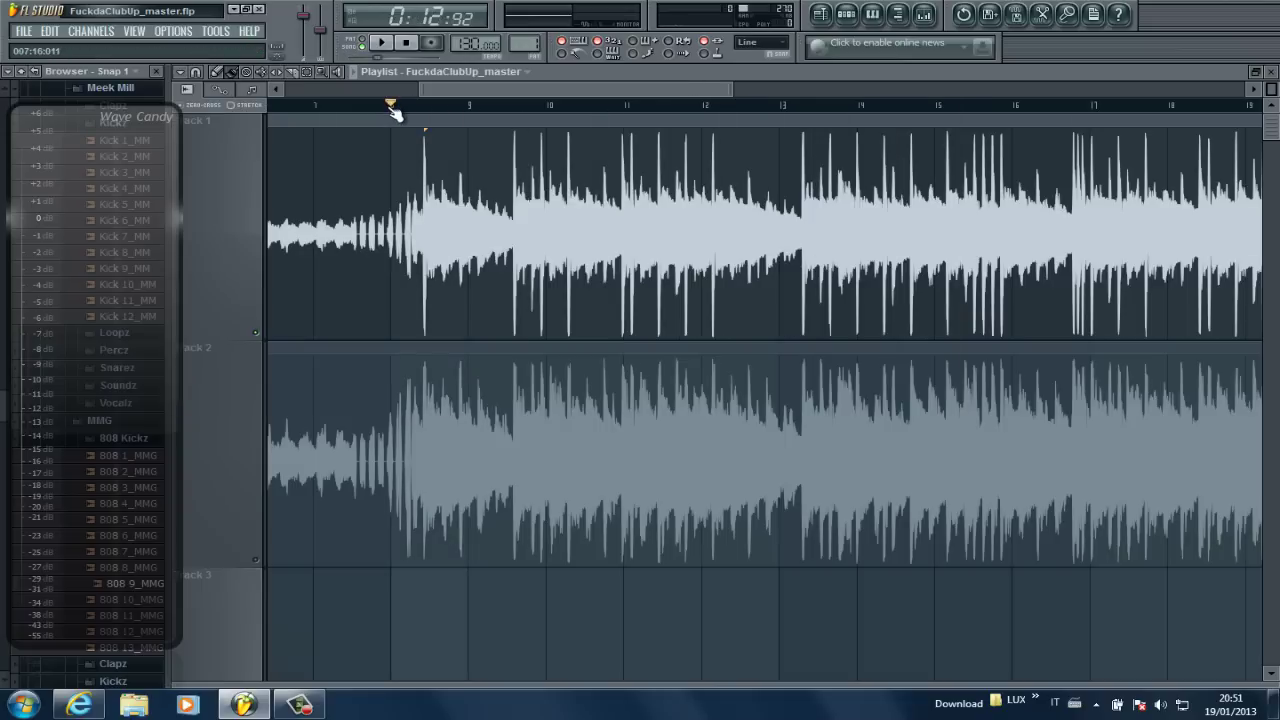
{"action": "key", "text": "space"}
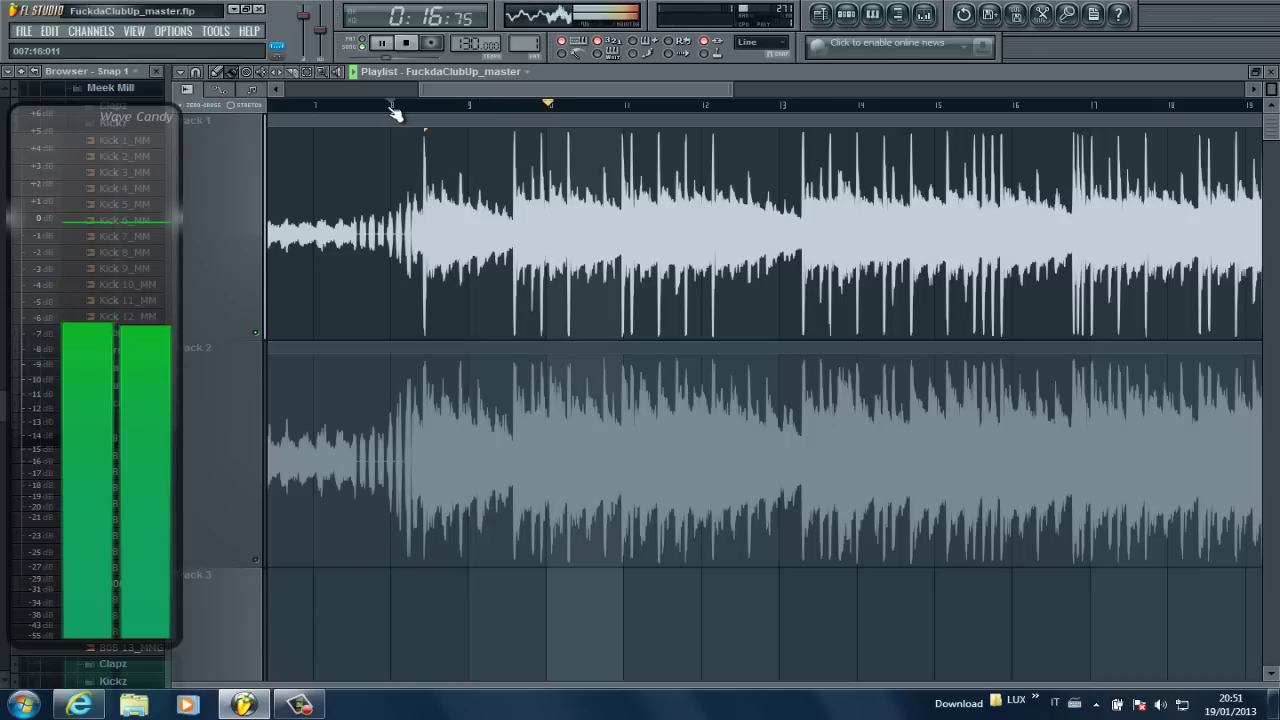
{"action": "key", "text": "space"}
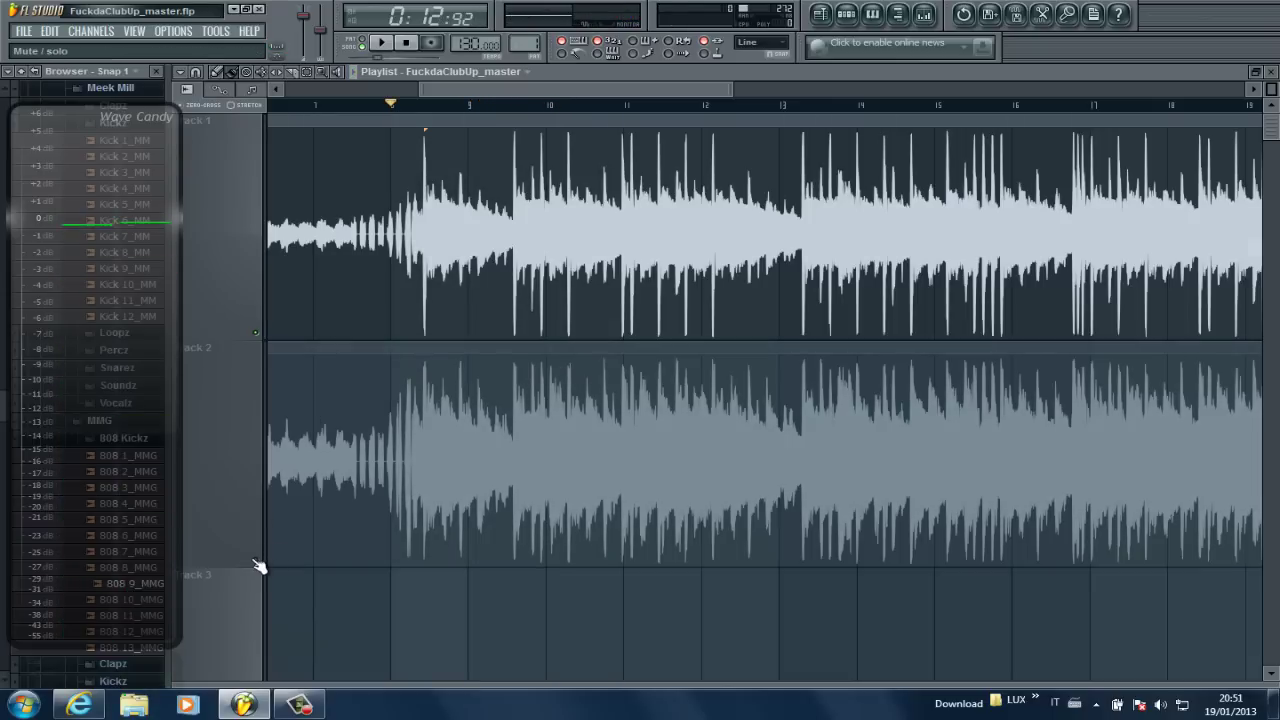
Unmute Track 2, mute Track 1, audition the mastered version from bar 8, and view both clips at full length.
{"action": "left_click", "coordinate": [255, 561]}
{"action": "left_click", "coordinate": [257, 333]}
{"action": "key", "text": "space"}
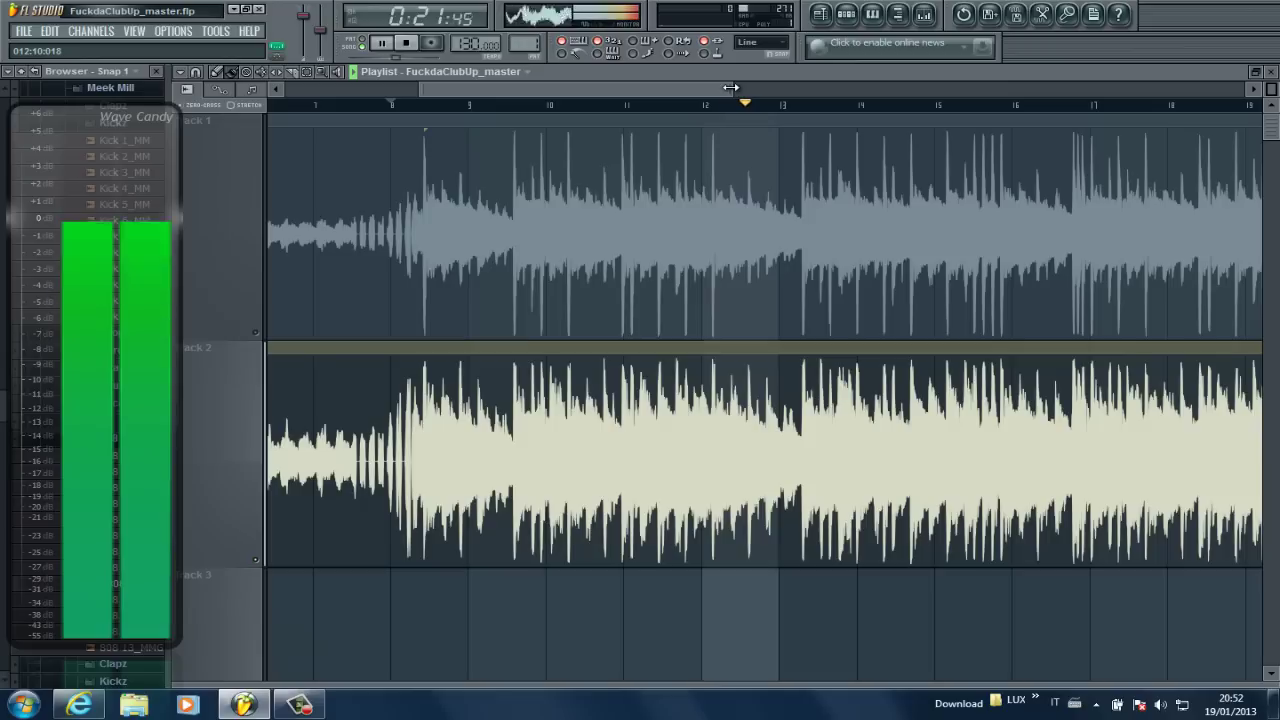
{"action": "key", "text": "space"}
{"action": "left_click_drag", "start_coordinate": [731, 88], "coordinate": [1170, 88]}
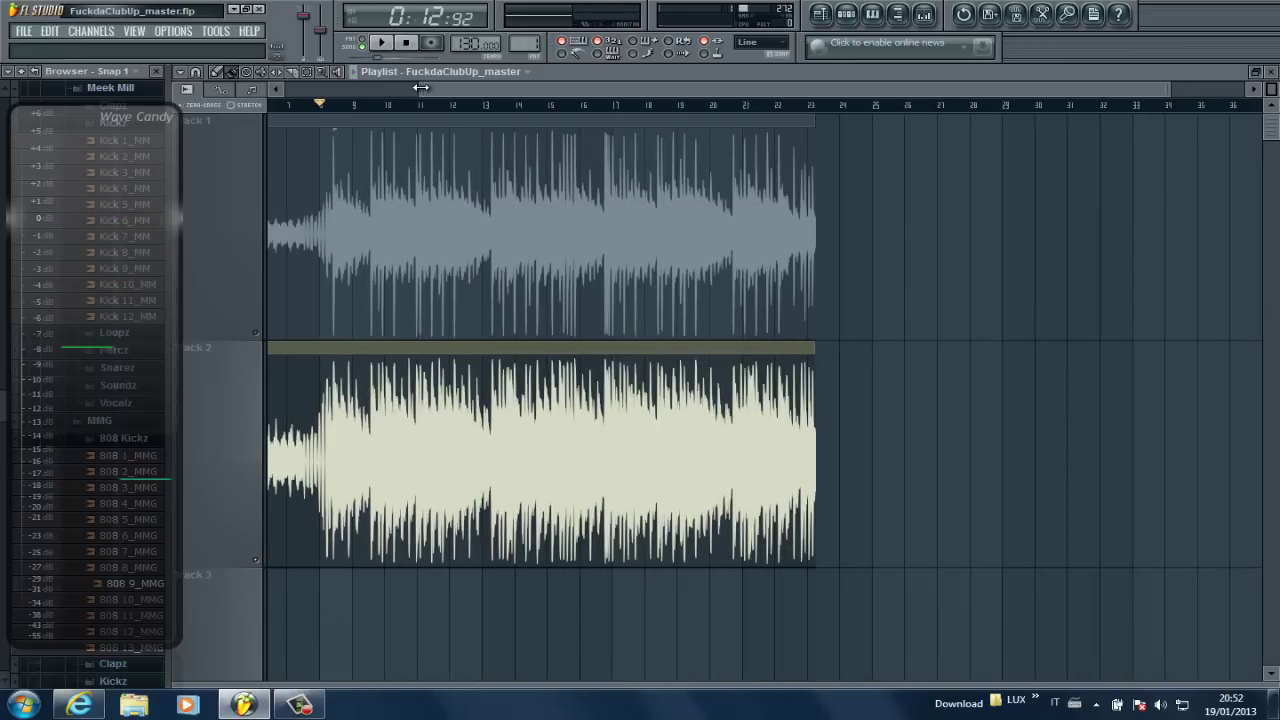
{"action": "left_click_drag", "start_coordinate": [421, 88], "coordinate": [285, 88]}
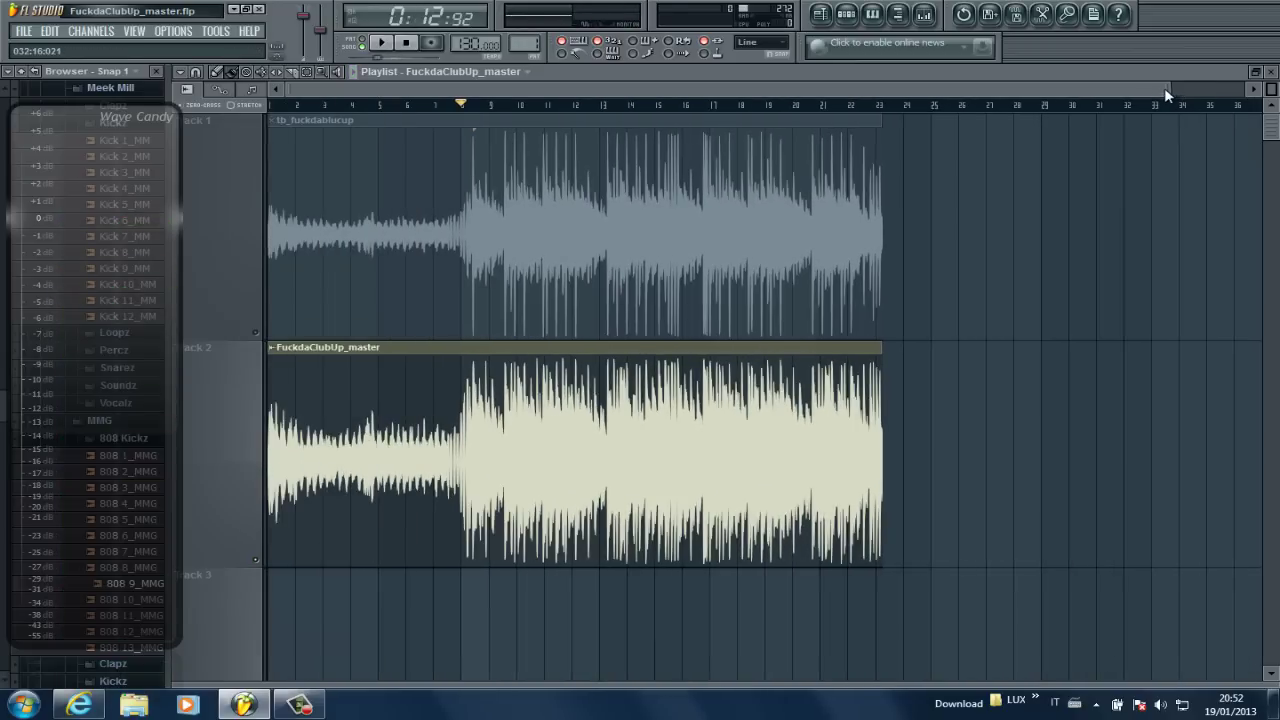
{"action": "left_click_drag", "start_coordinate": [1166, 88], "coordinate": [1246, 88]}
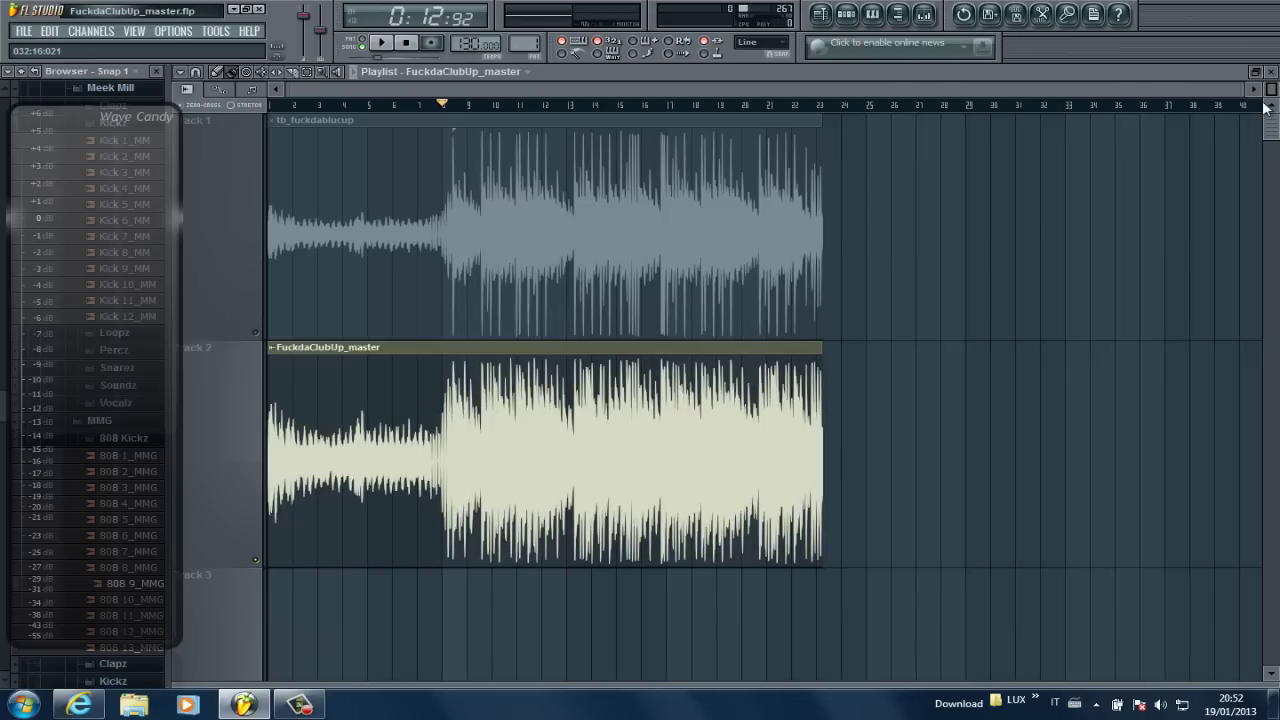